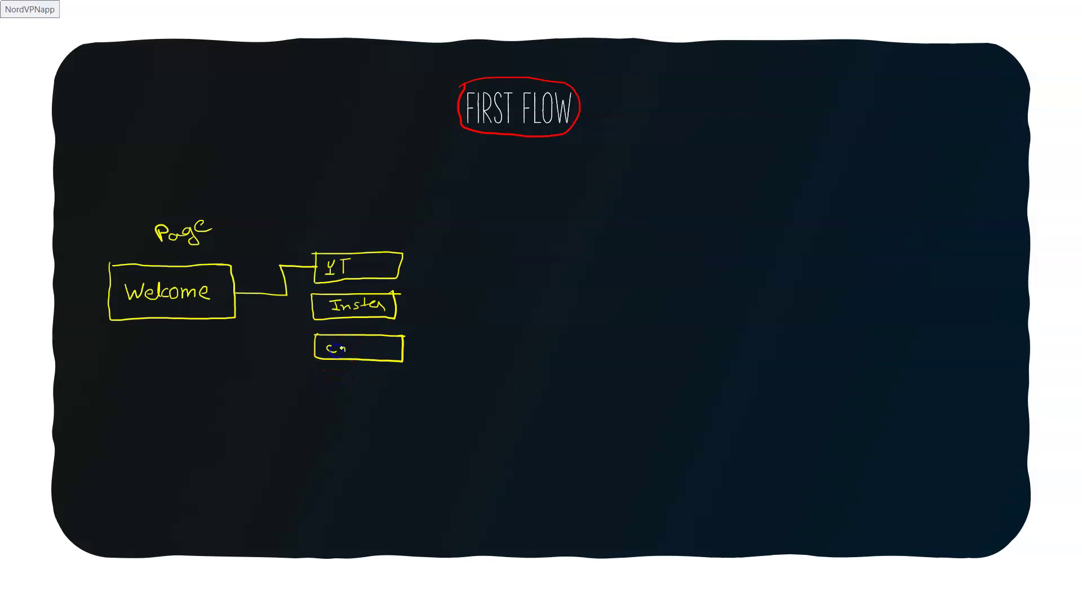
# - Right-click beside the third box, then dismiss the menu without changing the sketch
pyautogui.rightClick(375, 348)
pyautogui.click(341, 358)
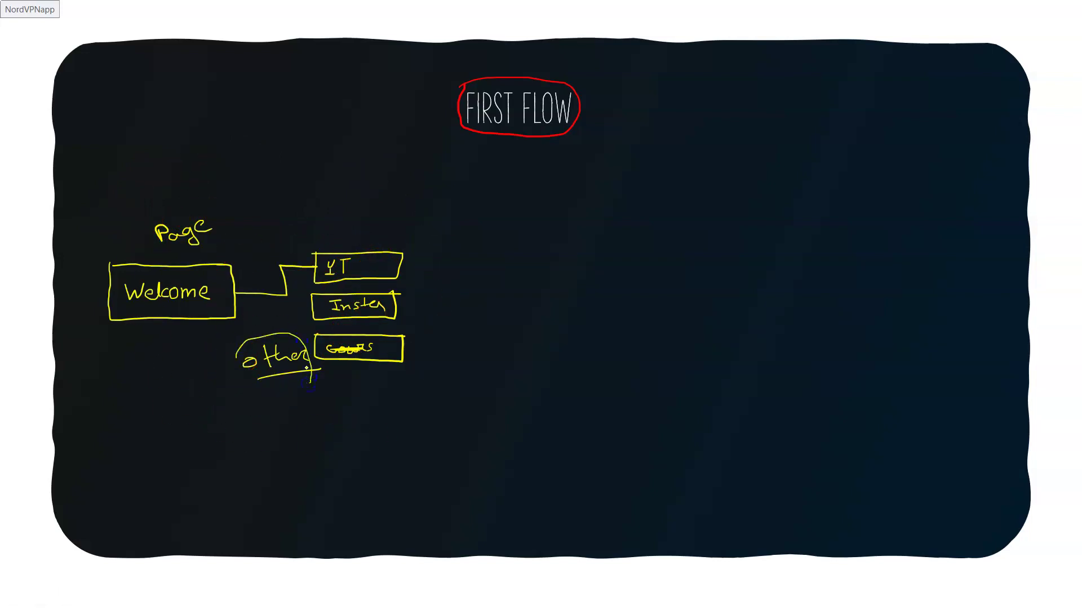
# - Leave the whiteboard for the ManyChat dashboard in the browser
pyautogui.click(21, 588)
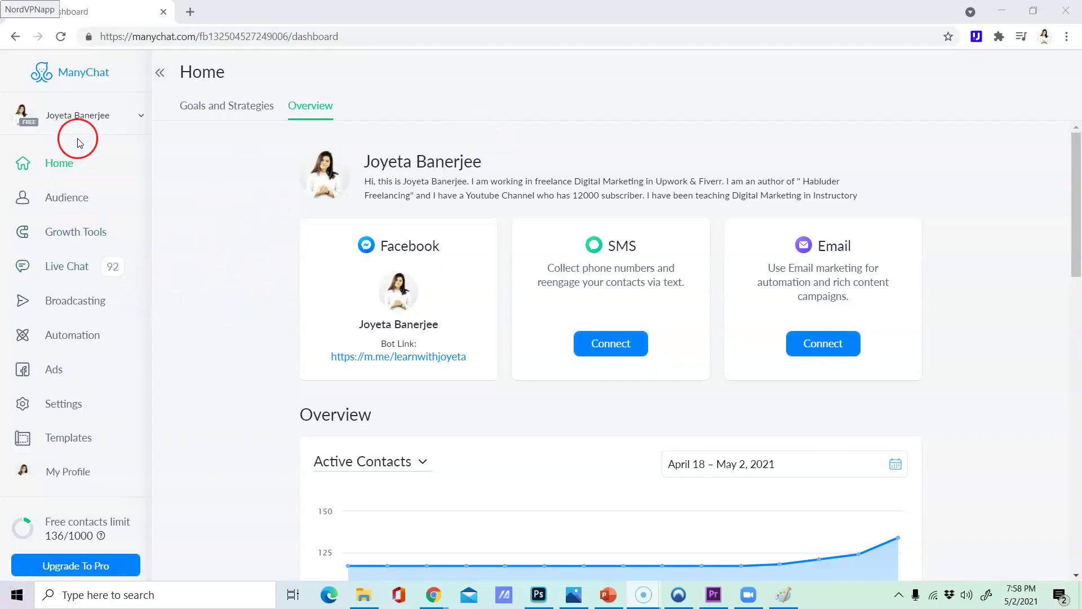
# - Go to Automation > Flows and delete the owner-named folder
pyautogui.scroll(-1, 79, 192)
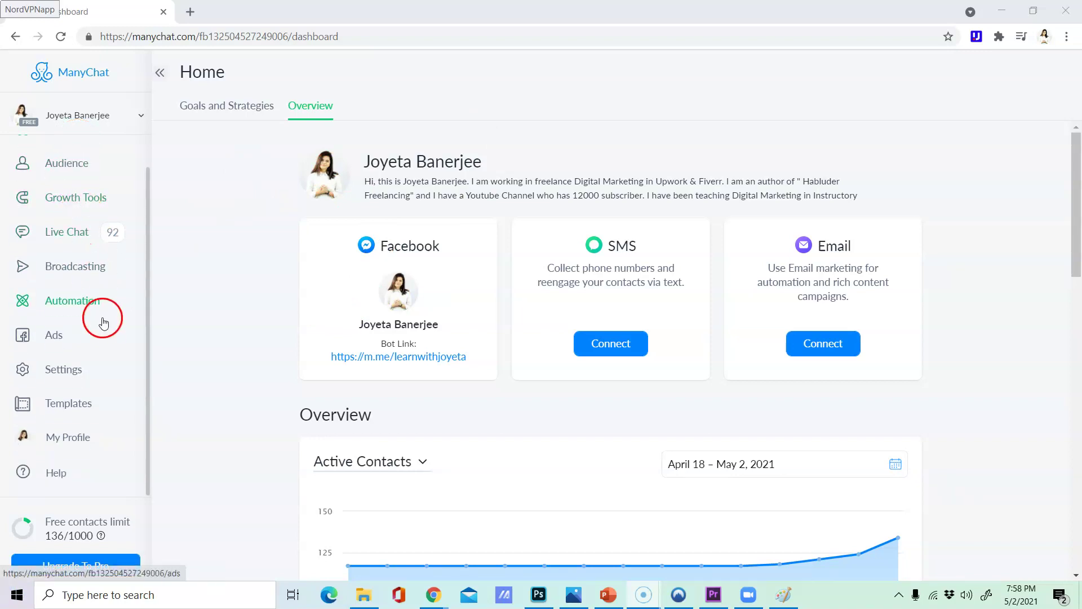
pyautogui.click(72, 311)
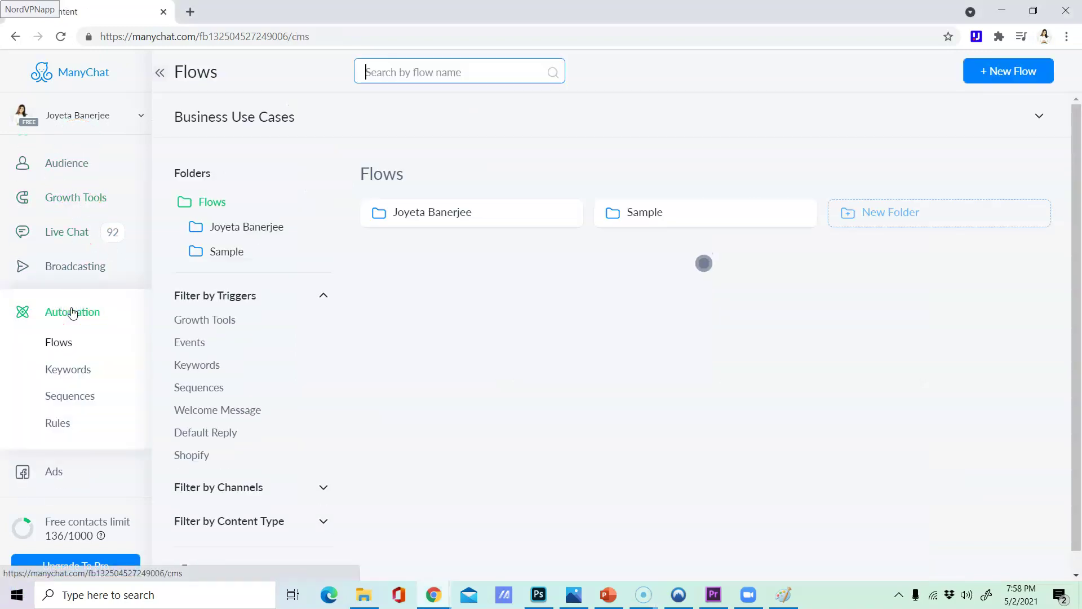
pyautogui.moveTo(481, 215)
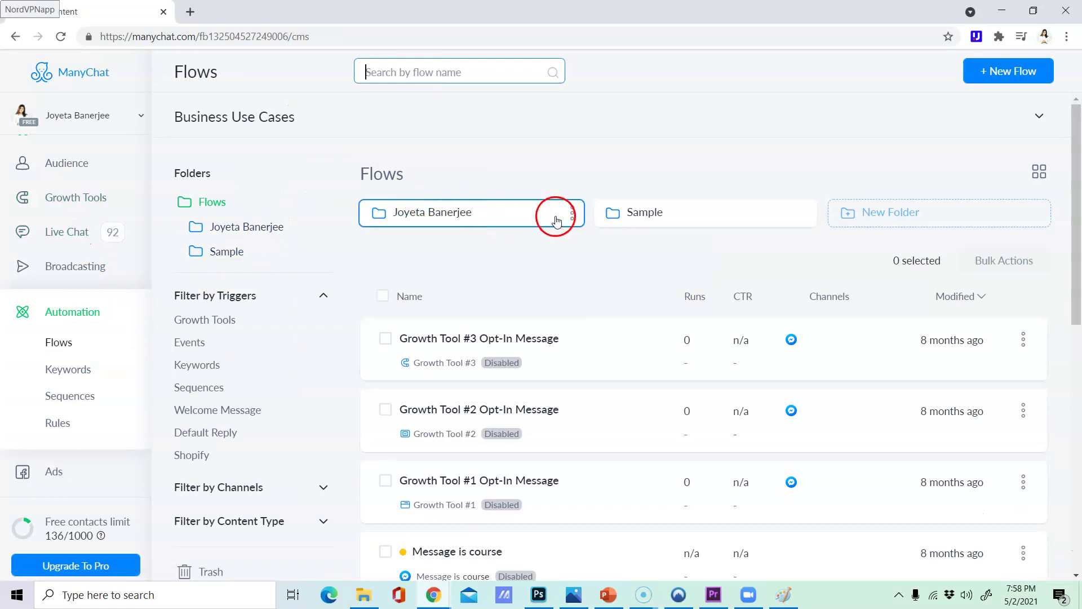
pyautogui.click(570, 220)
pyautogui.click(550, 266)
pyautogui.click(614, 212)
# - Delete the Sample folder too, leaving the Create Folder dialog open
pyautogui.click(574, 213)
pyautogui.click(551, 268)
pyautogui.click(600, 214)
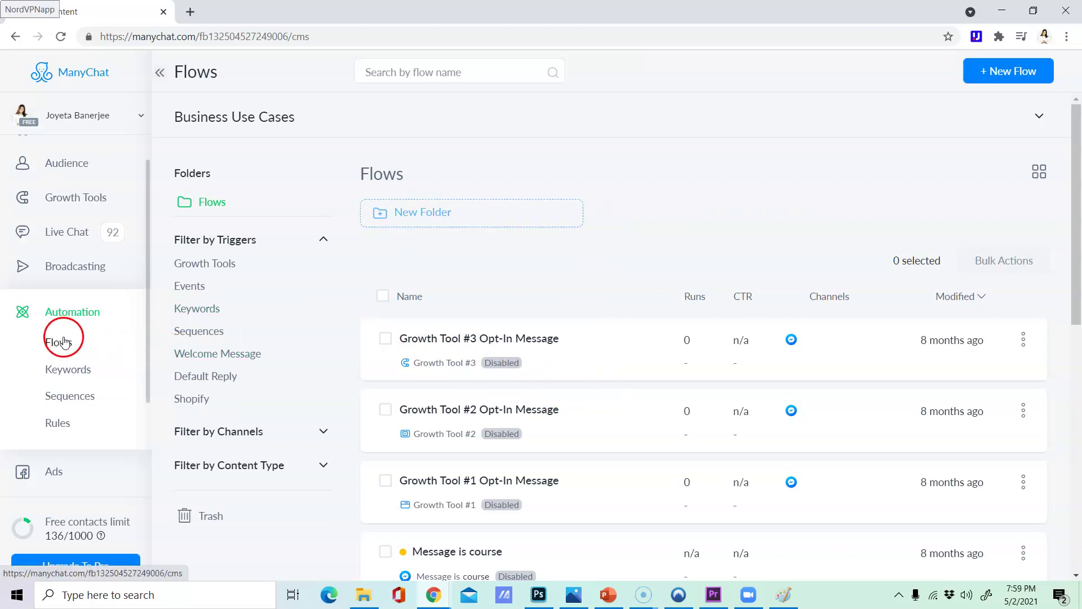
pyautogui.click(375, 212)
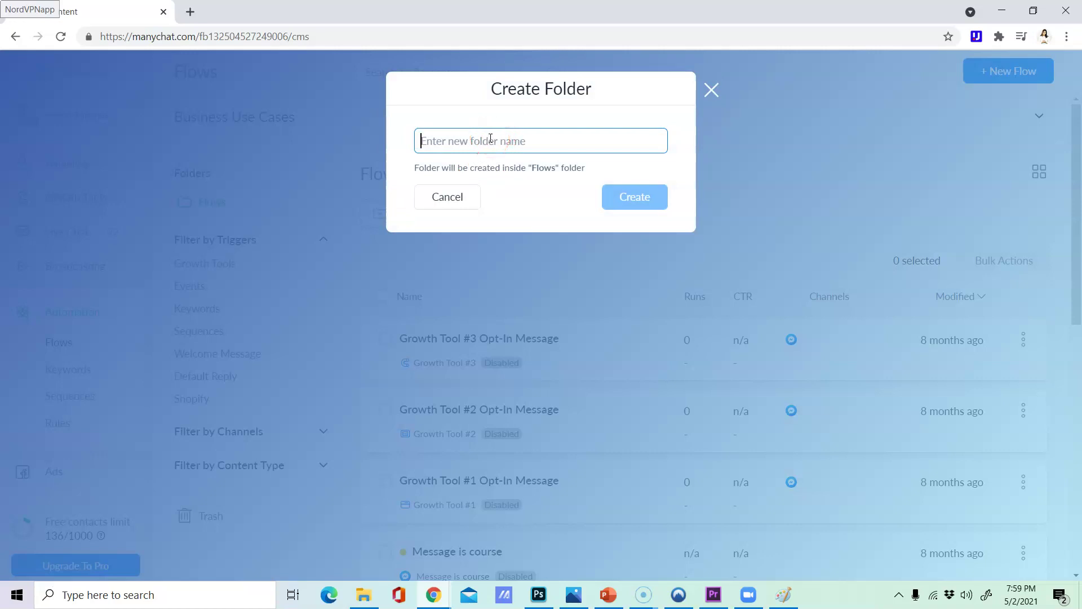
# - Create a folder named with the owner's name and open it
pyautogui.write('Joyeta Banerjee')
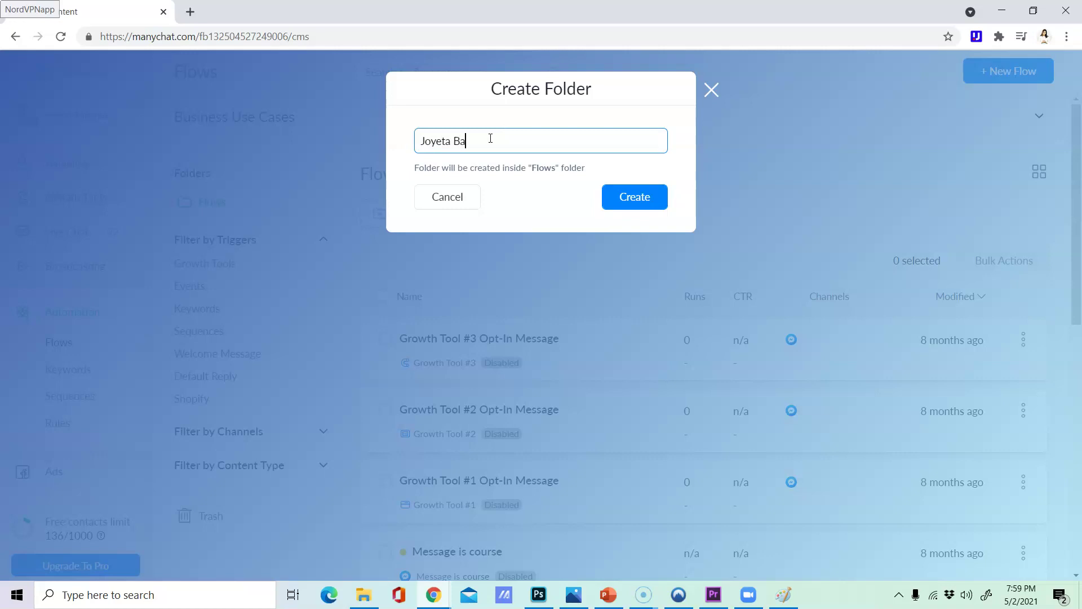
pyautogui.click(633, 197)
pyautogui.click(539, 226)
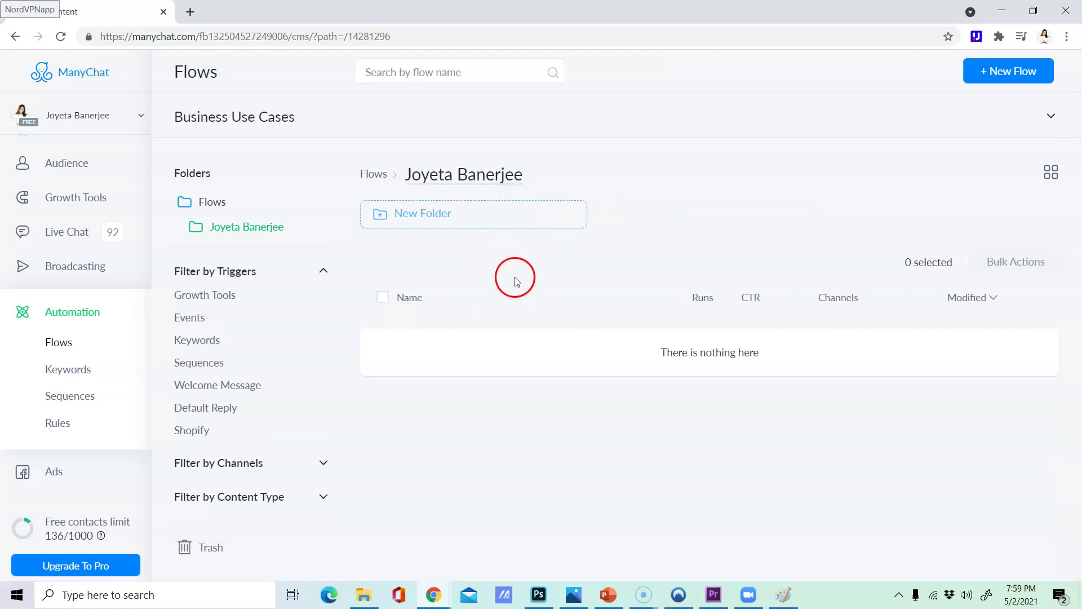
# - Inside it, create a 'Welcome Message' subfolder and open it
pyautogui.click(481, 224)
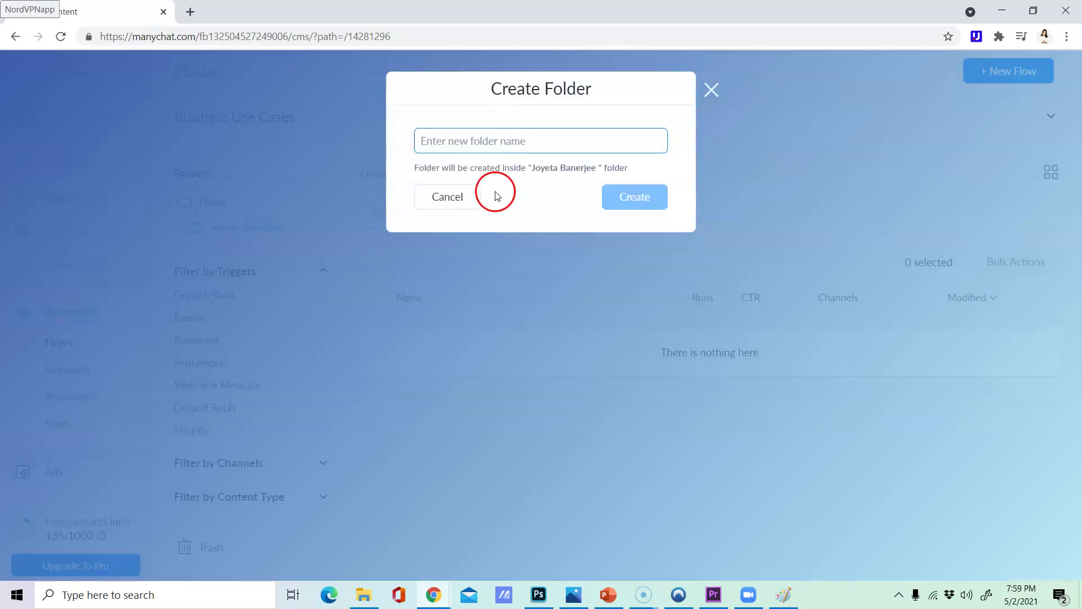
pyautogui.write('Welcome Message')
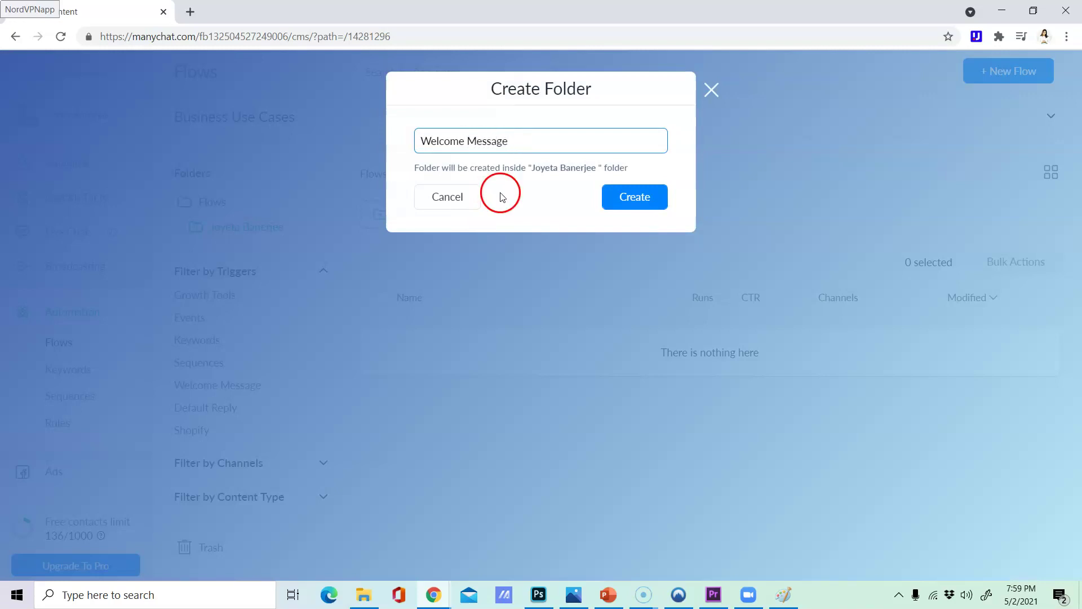
pyautogui.click(633, 196)
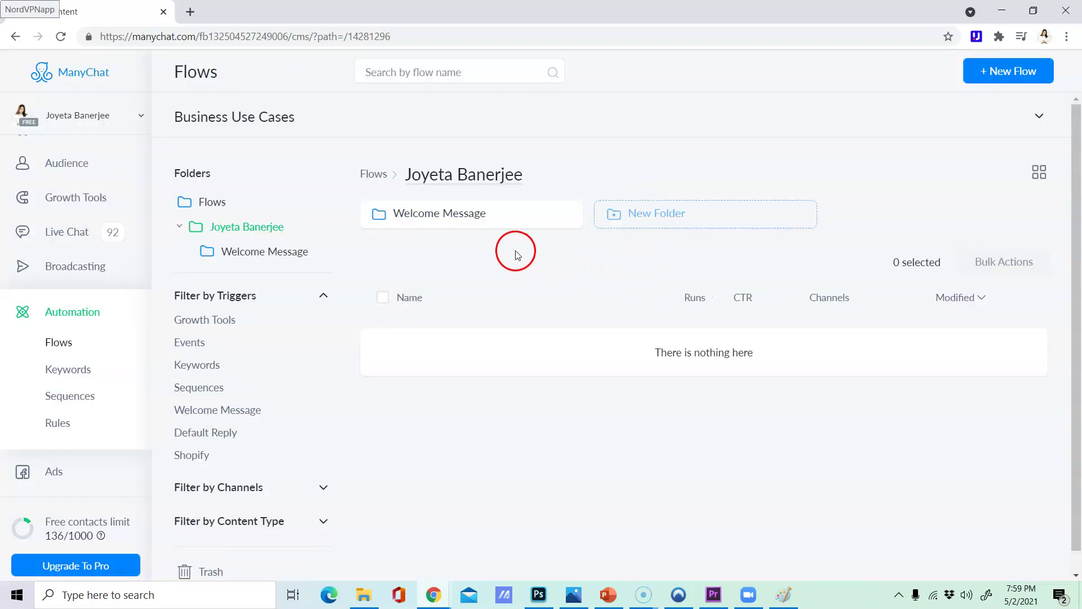
pyautogui.click(471, 223)
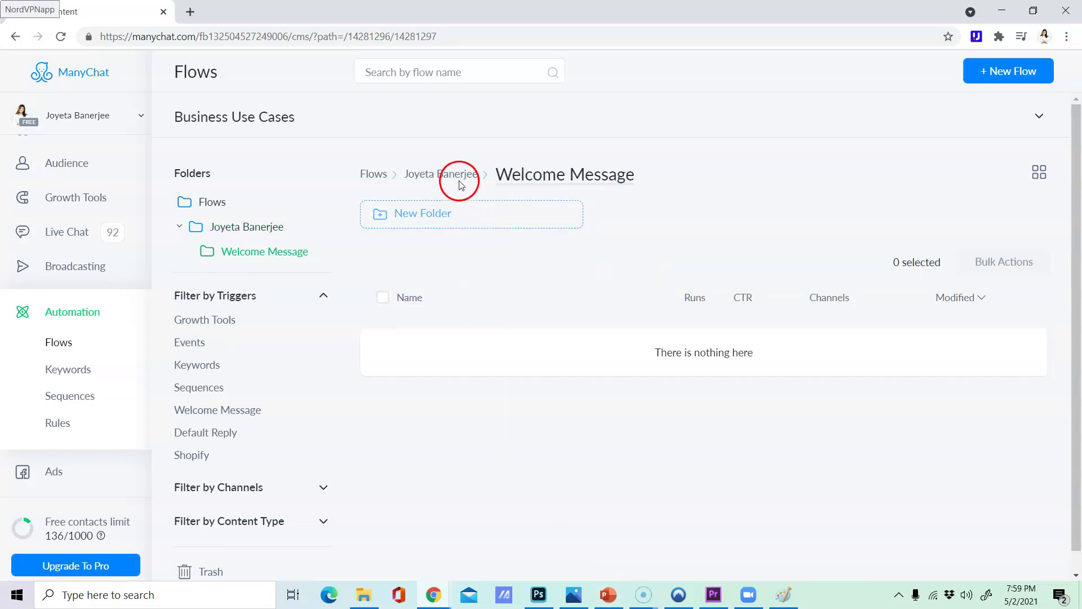
# - Back in the top-level Flows list, delete the Growth Tool #3 Opt-In Message flow
pyautogui.click(455, 175)
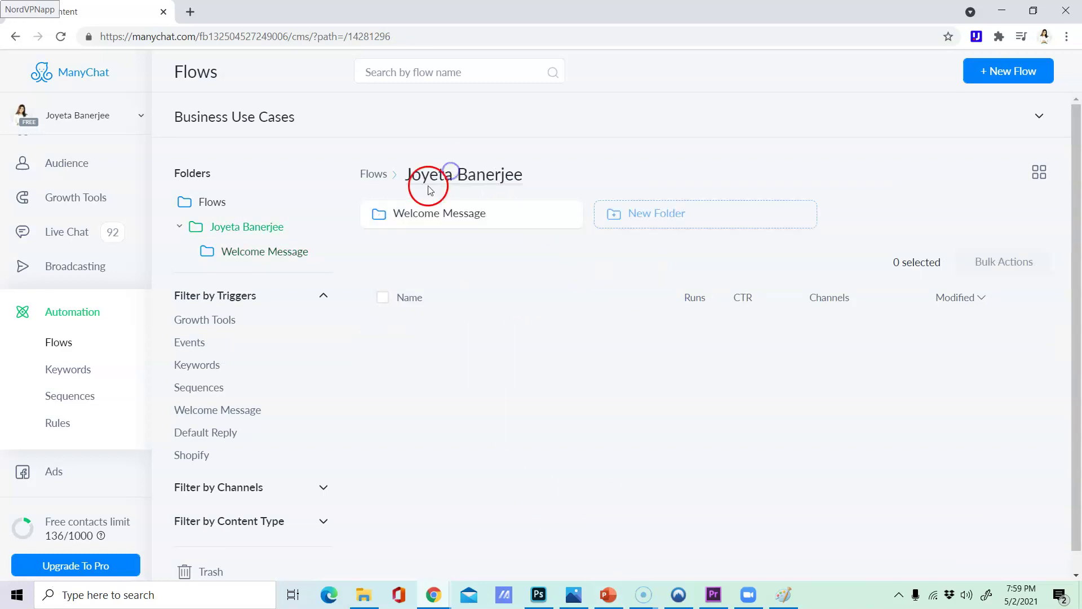
pyautogui.click(371, 176)
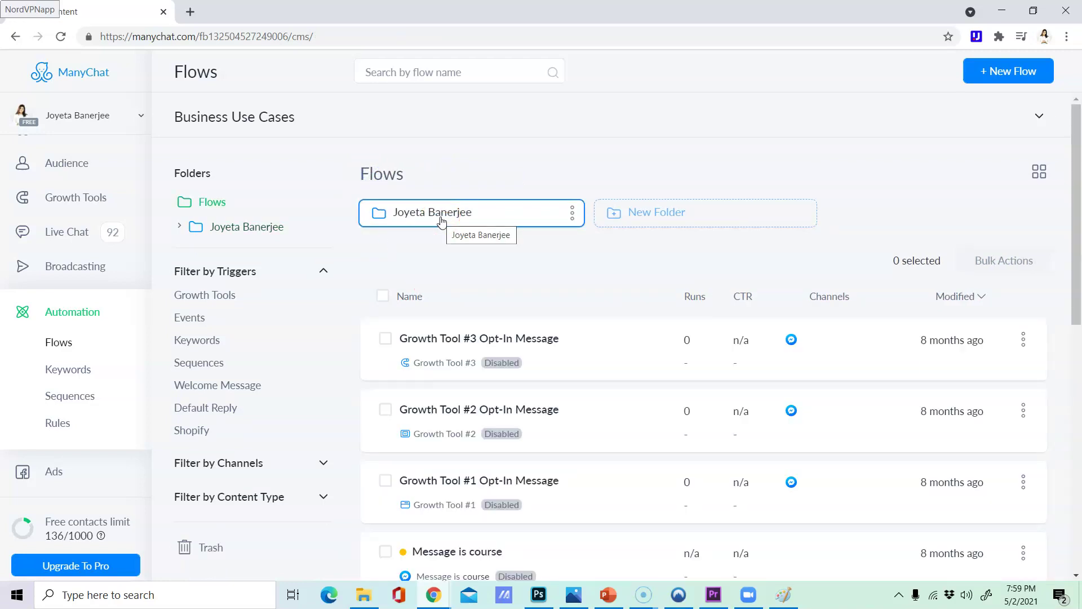
pyautogui.click(383, 296)
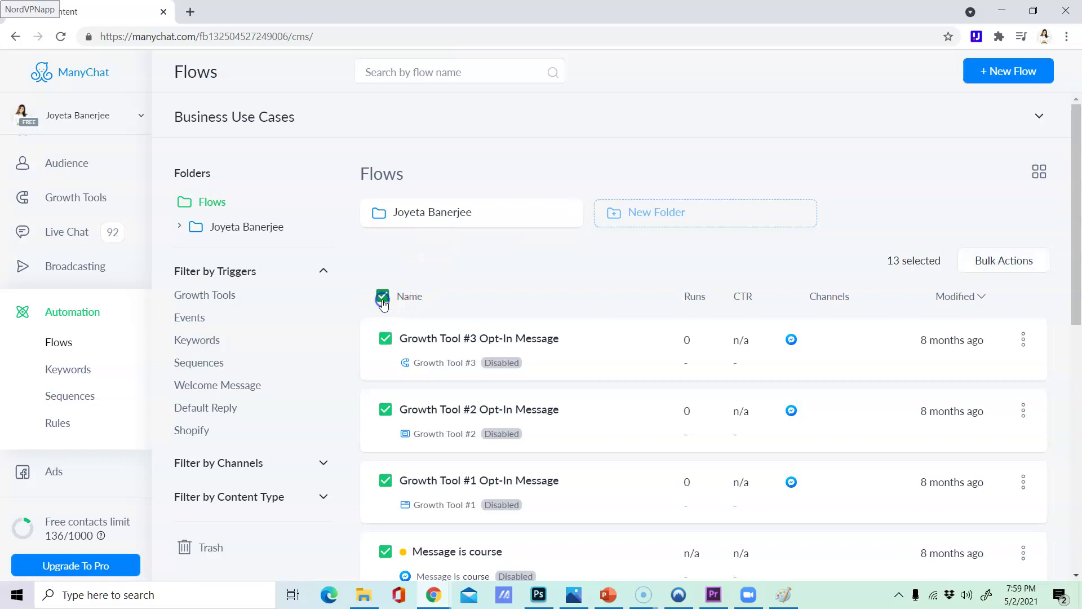
pyautogui.scroll(-3, 383, 314)
pyautogui.scroll(-5, 383, 314)
pyautogui.scroll(10, 851, 222)
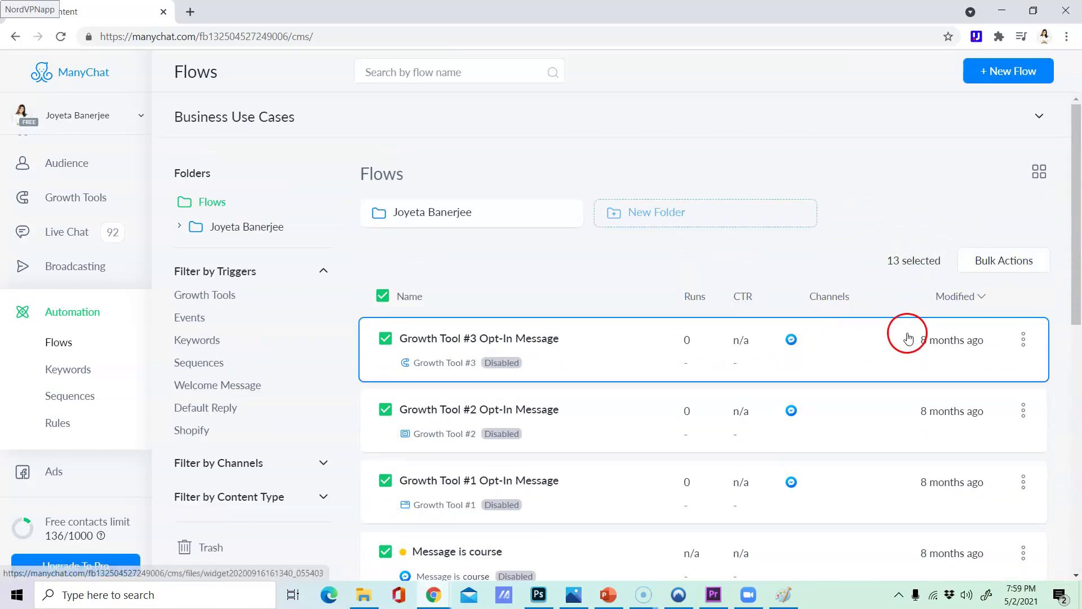
pyautogui.click(1024, 339)
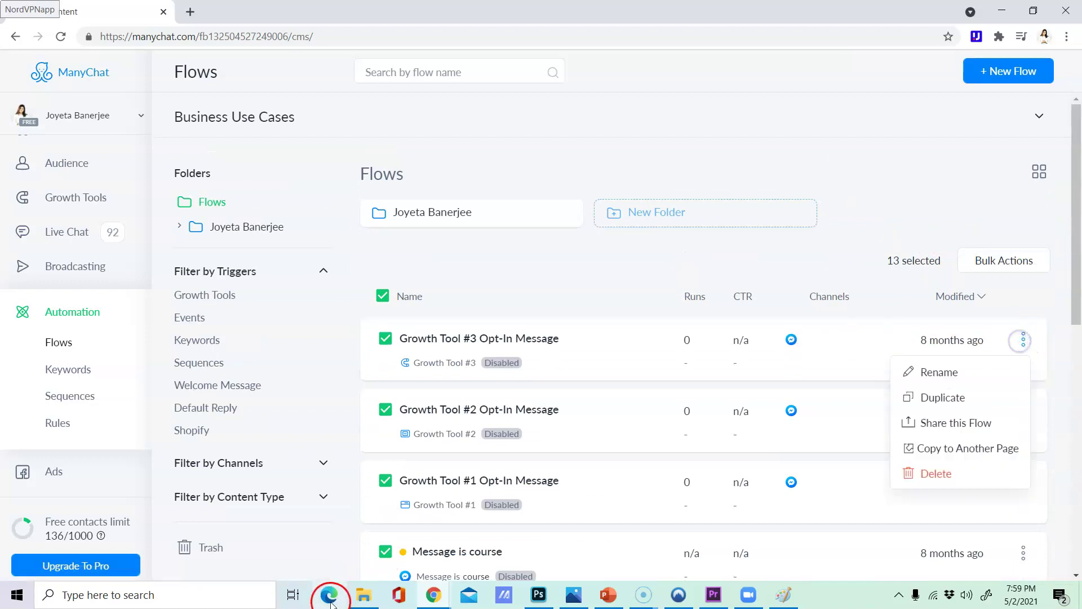
pyautogui.click(971, 475)
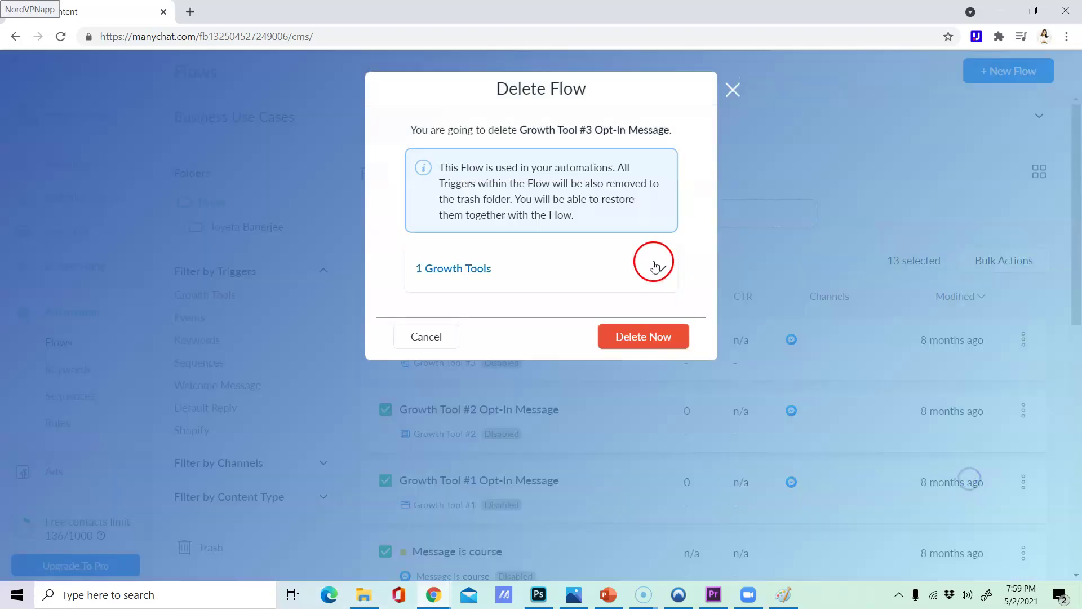
pyautogui.click(606, 331)
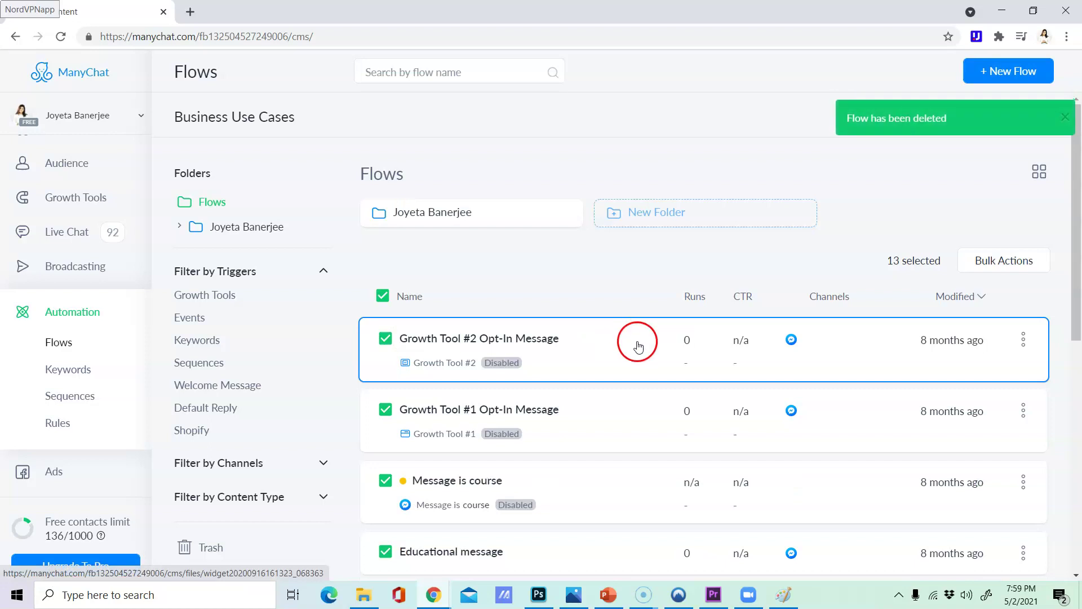
pyautogui.click(383, 296)
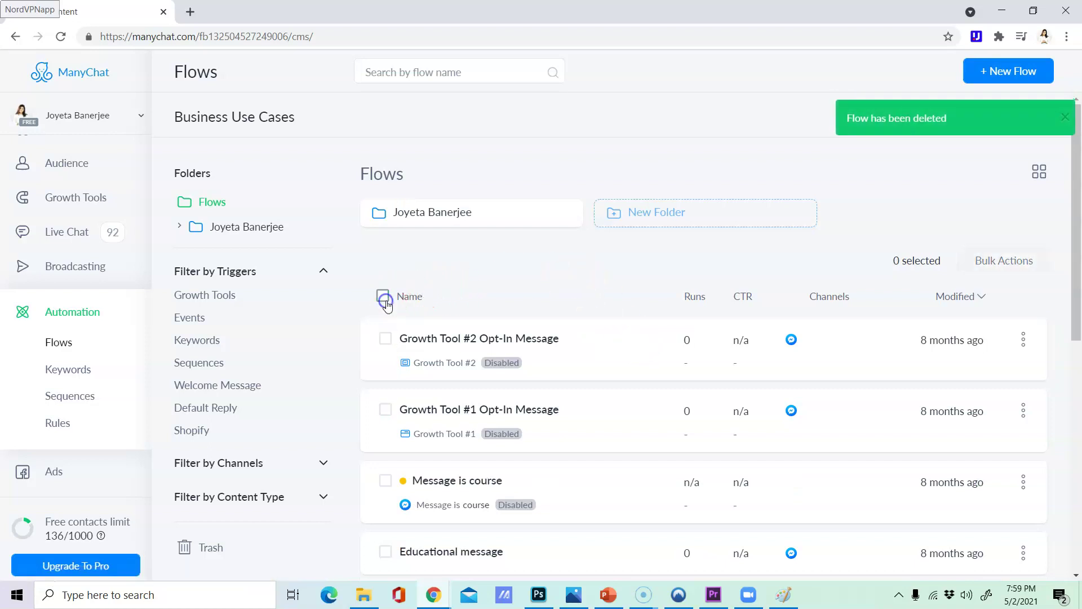
pyautogui.click(453, 207)
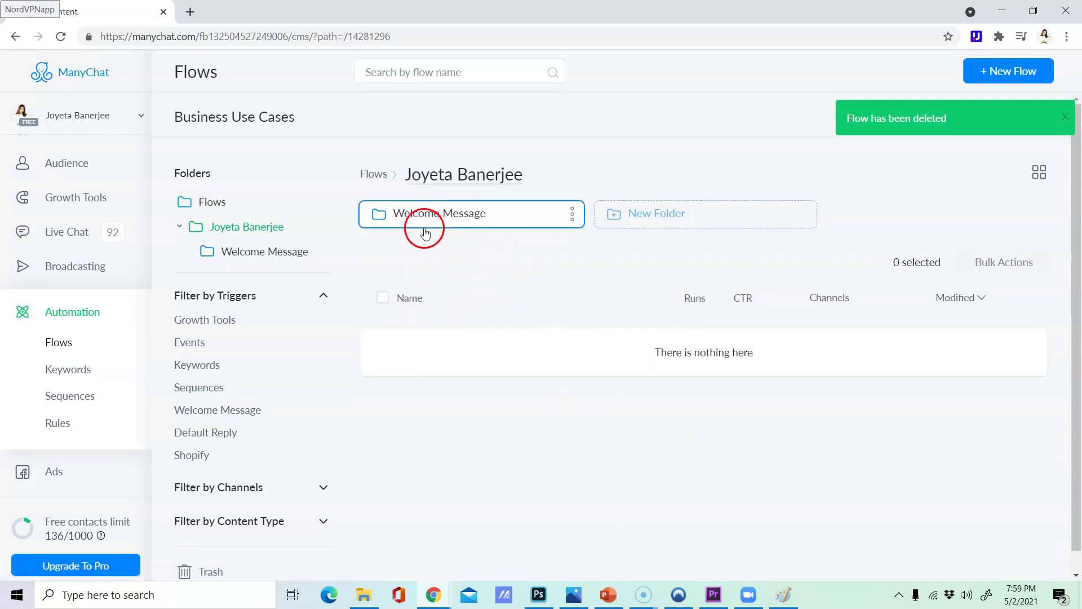
# - Start a new flow in the Welcome Message folder, browse the Quick Campaign templates, and choose an empty flow
pyautogui.click(477, 223)
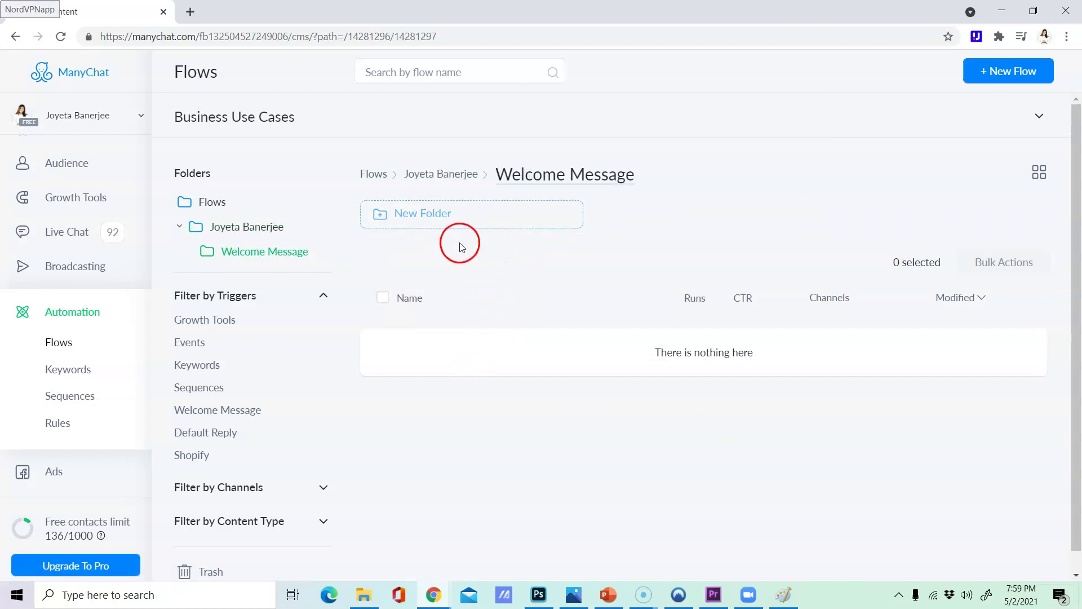
pyautogui.click(973, 72)
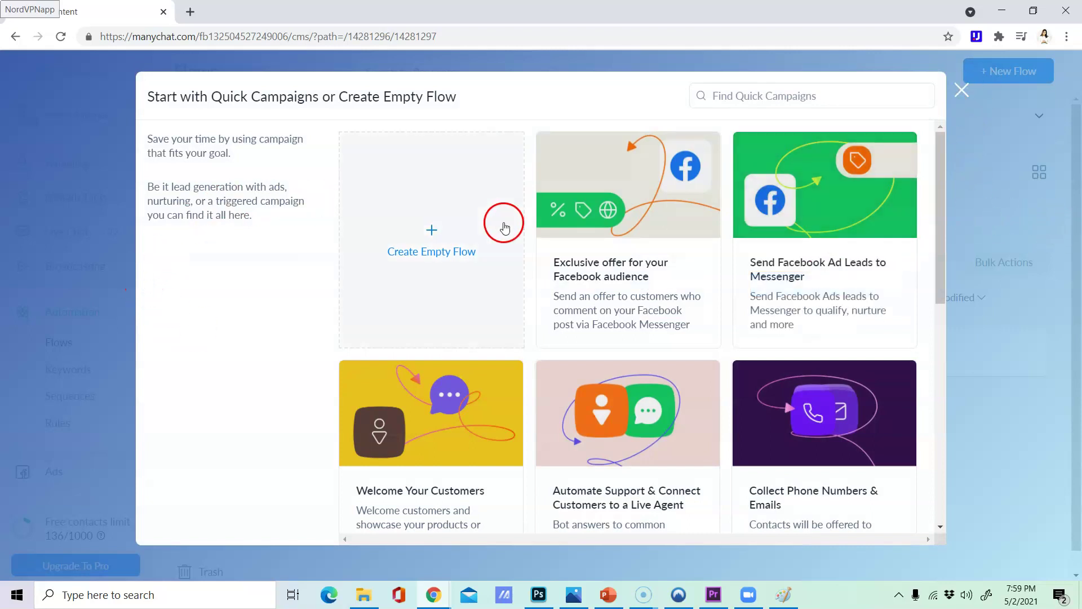
pyautogui.scroll(-2, 554, 299)
pyautogui.scroll(-1, 554, 299)
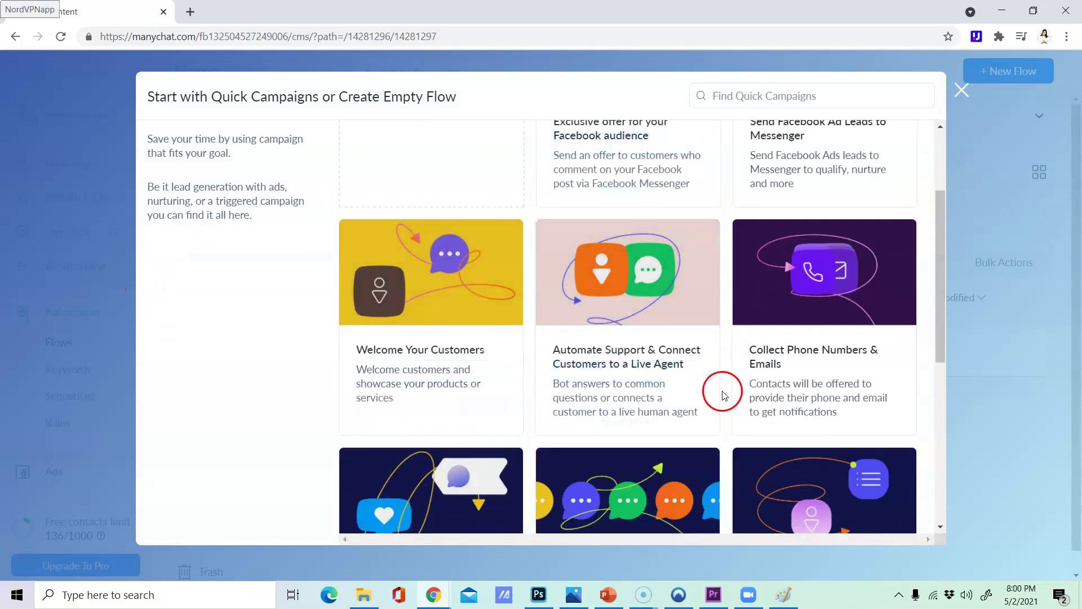
pyautogui.scroll(3, 742, 368)
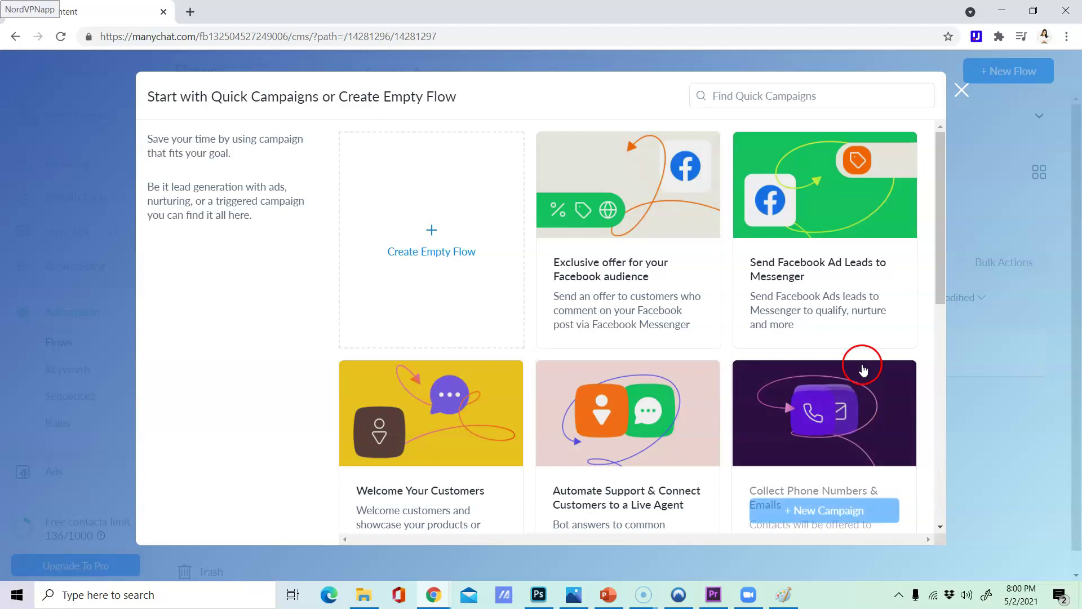
pyautogui.scroll(-1, 838, 330)
pyautogui.scroll(-3, 840, 338)
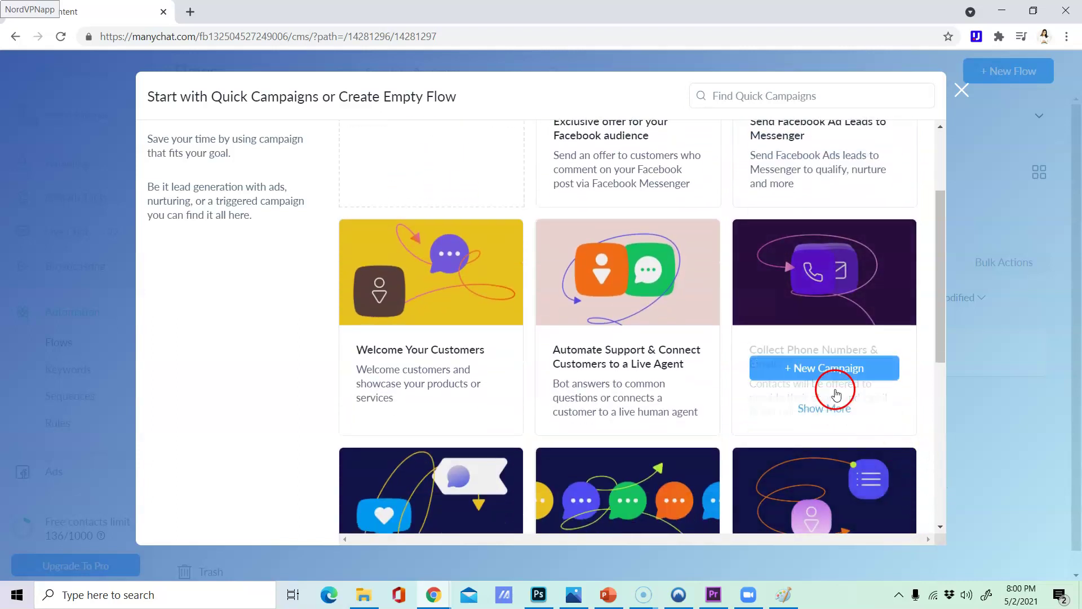
pyautogui.scroll(-1, 829, 389)
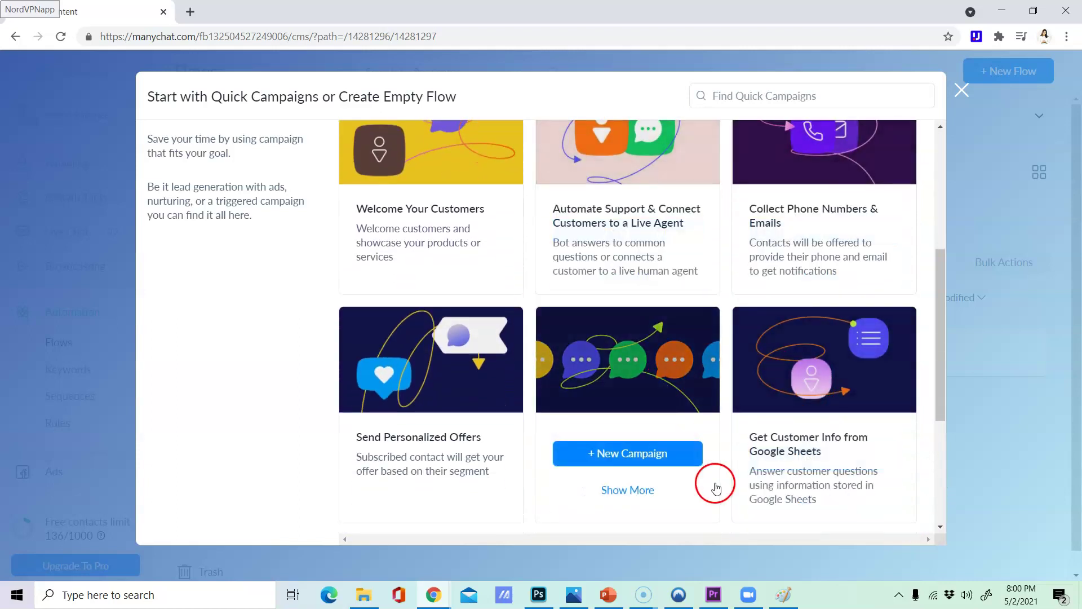
pyautogui.scroll(-2, 683, 272)
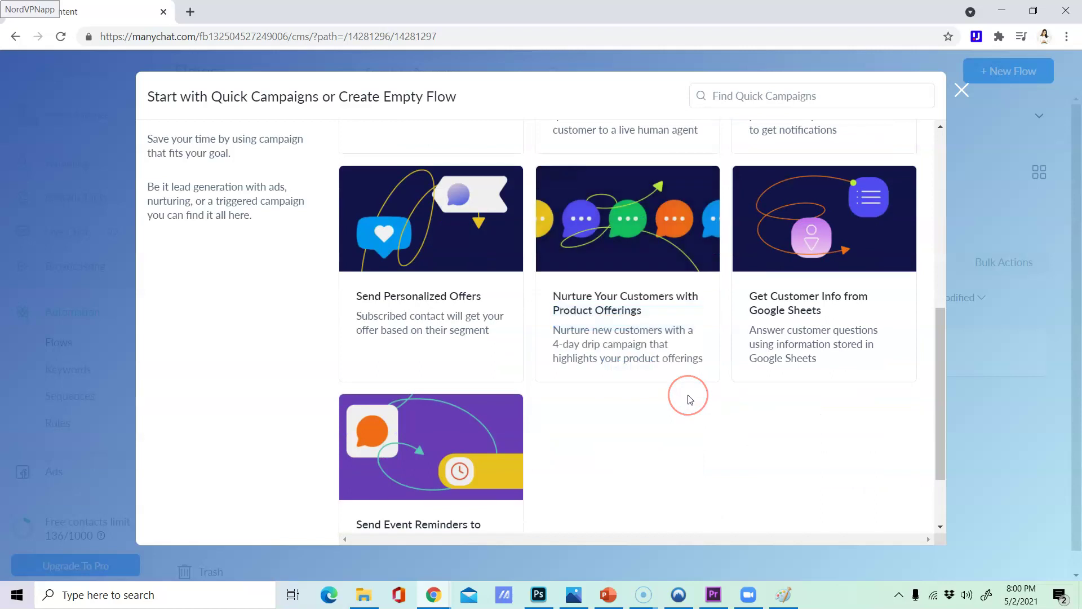
pyautogui.scroll(-2, 458, 507)
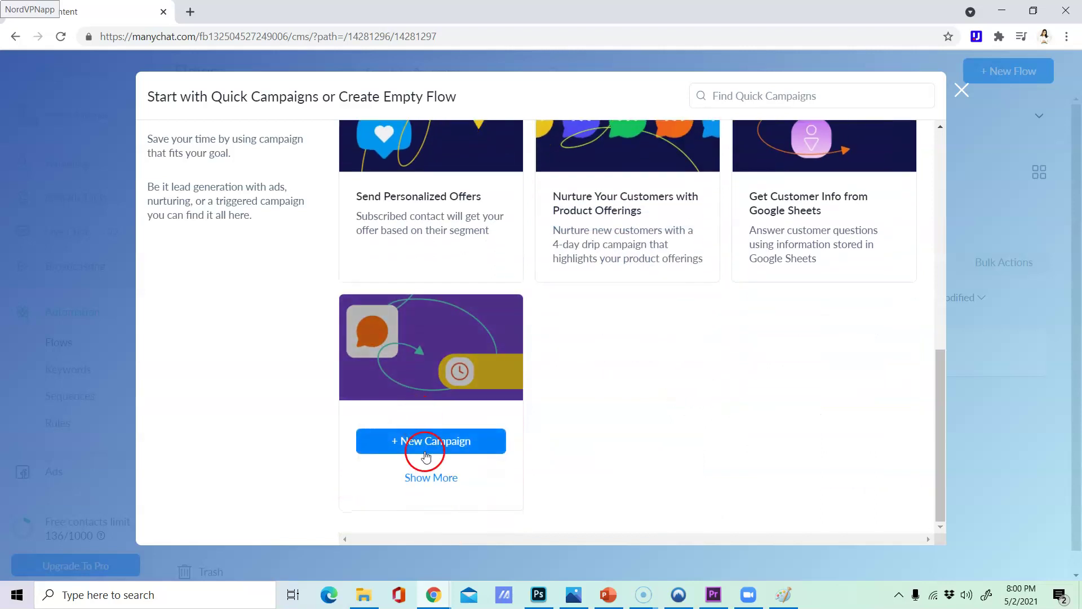
pyautogui.scroll(5, 588, 487)
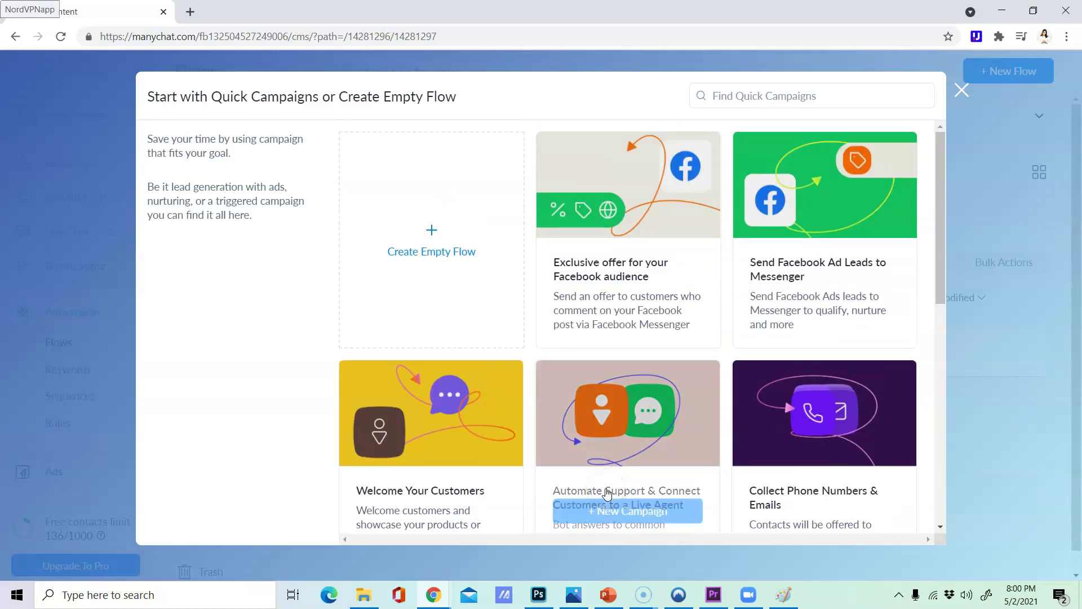
pyautogui.scroll(-1, 496, 386)
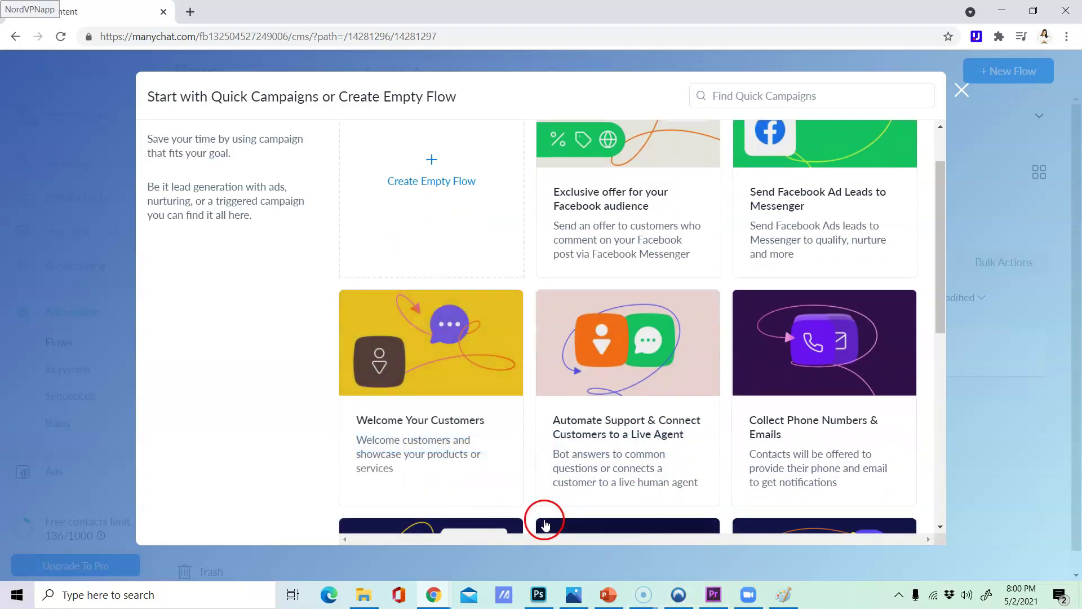
pyautogui.scroll(1, 437, 211)
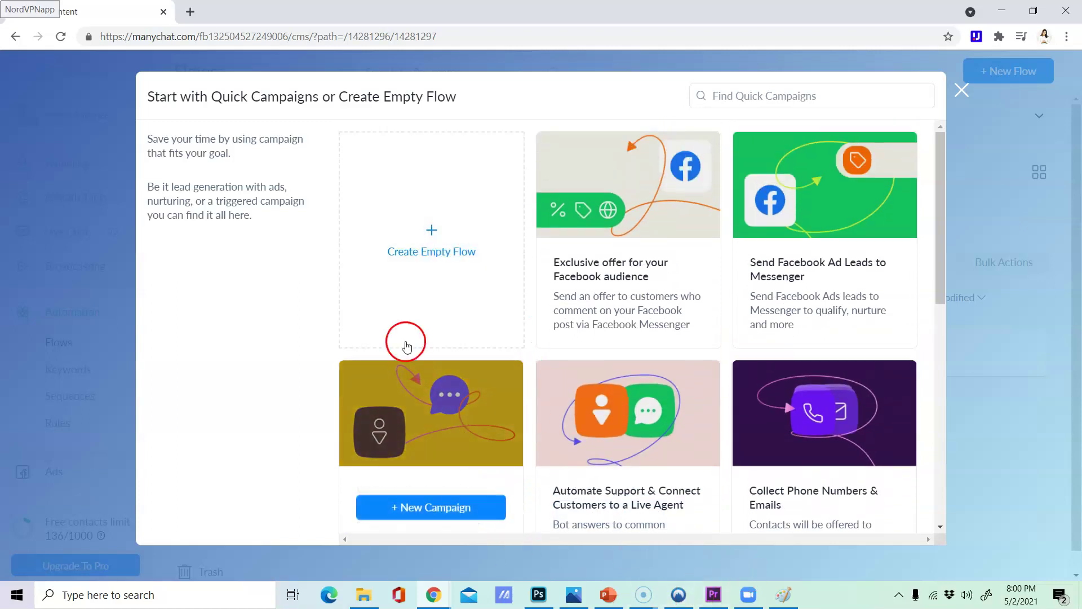
pyautogui.click(438, 230)
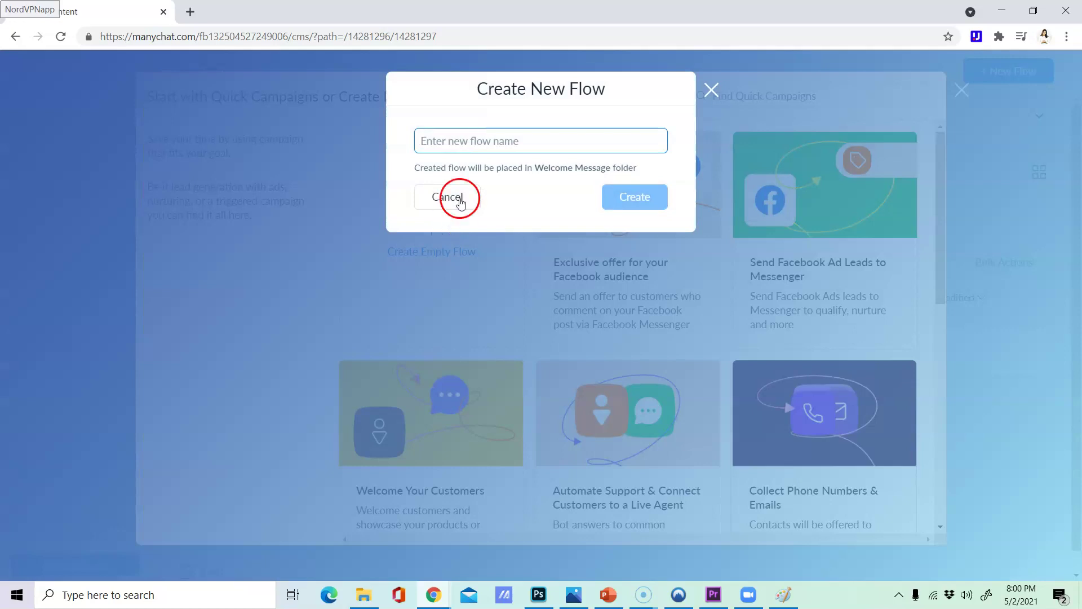
# - Name the empty flow 'Welcome Message' and create it
pyautogui.write('W')
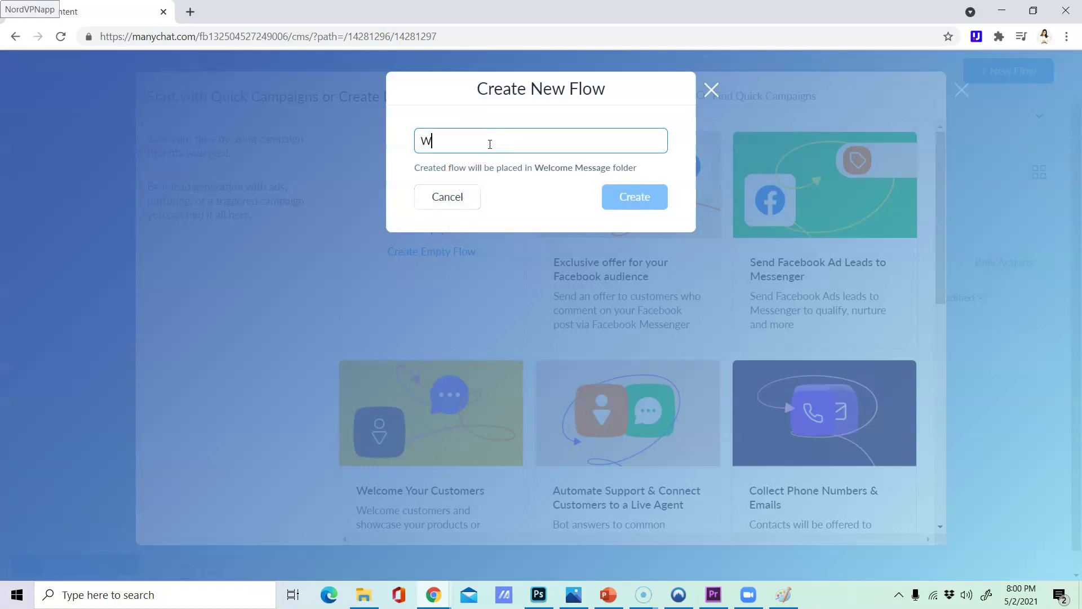
pyautogui.write('elcome Message')
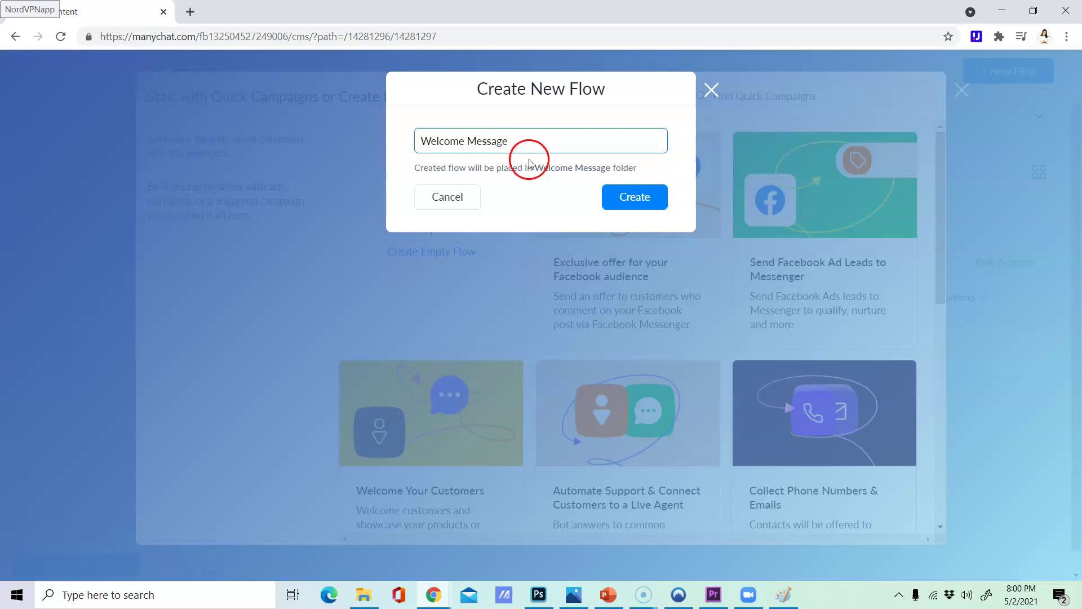
pyautogui.click(626, 198)
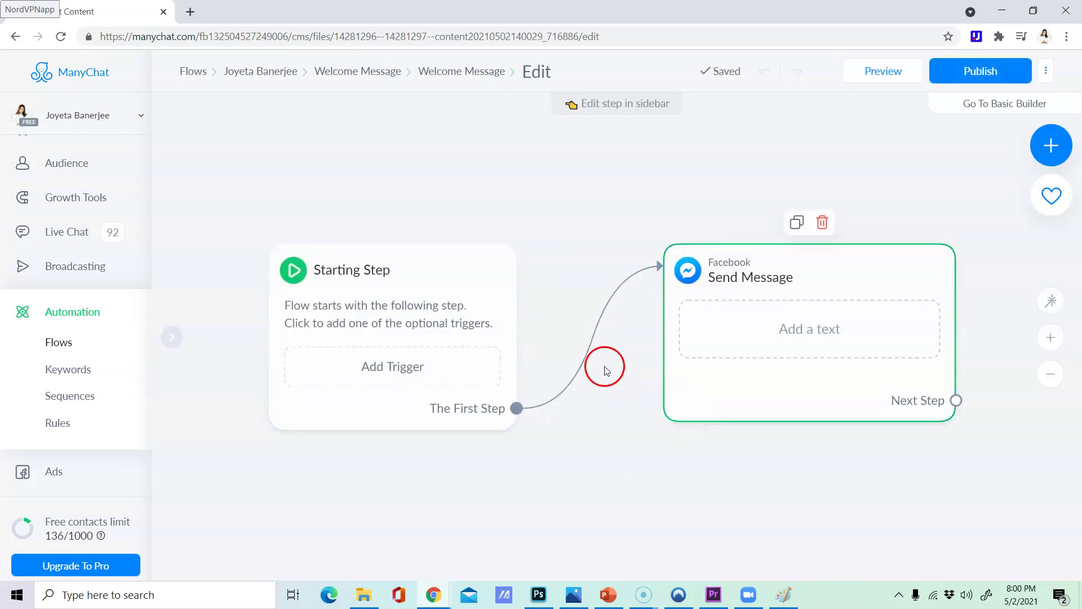
pyautogui.scroll(2, 754, 153)
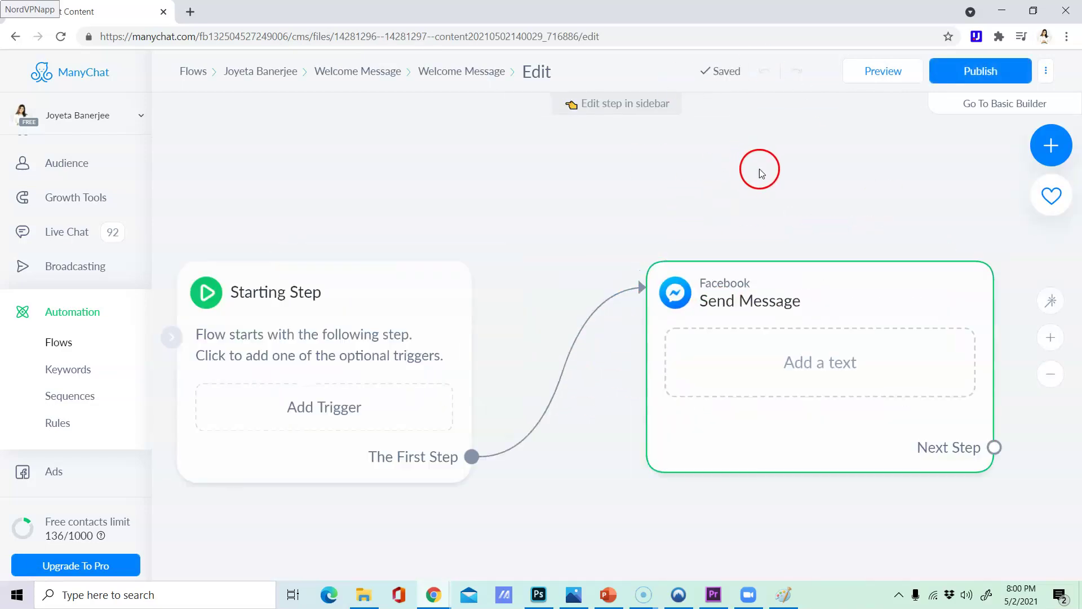
pyautogui.scroll(-2, 652, 448)
pyautogui.scroll(1, 640, 422)
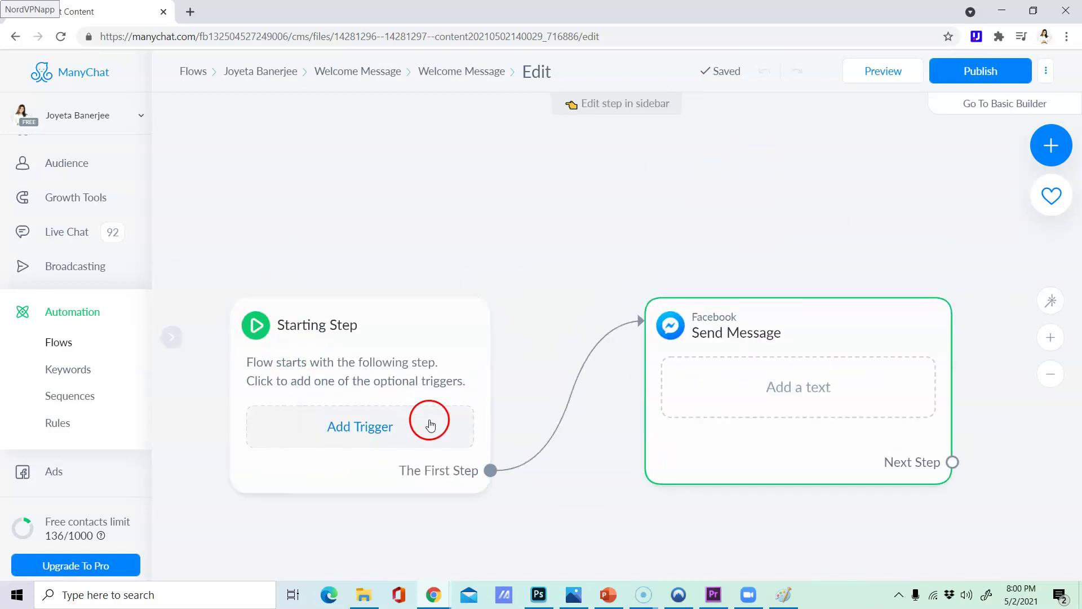
pyautogui.scroll(-1, 430, 420)
pyautogui.scroll(1, 452, 448)
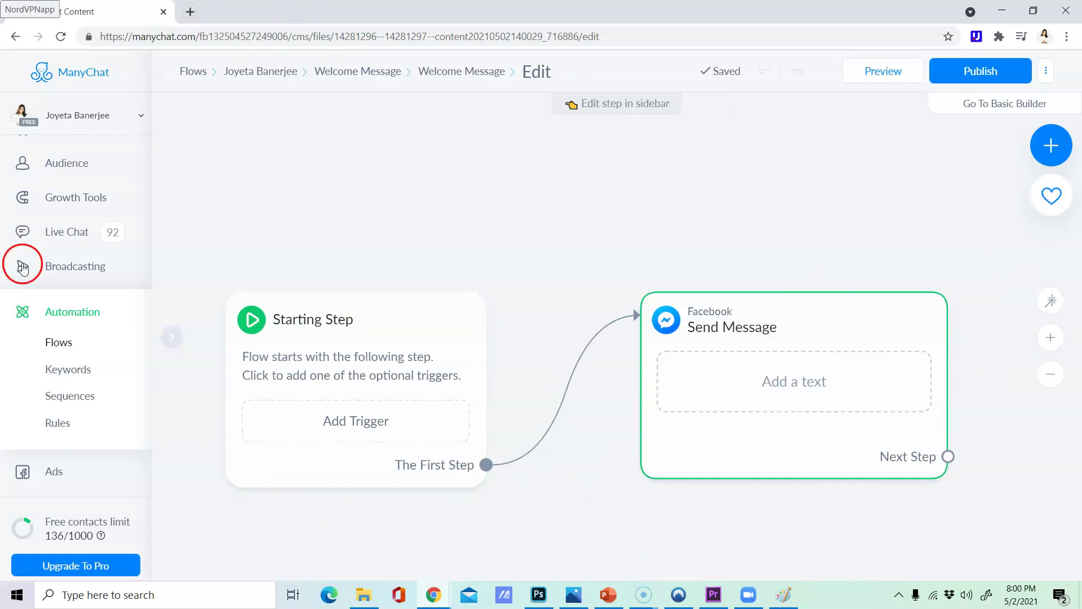
pyautogui.click(367, 417)
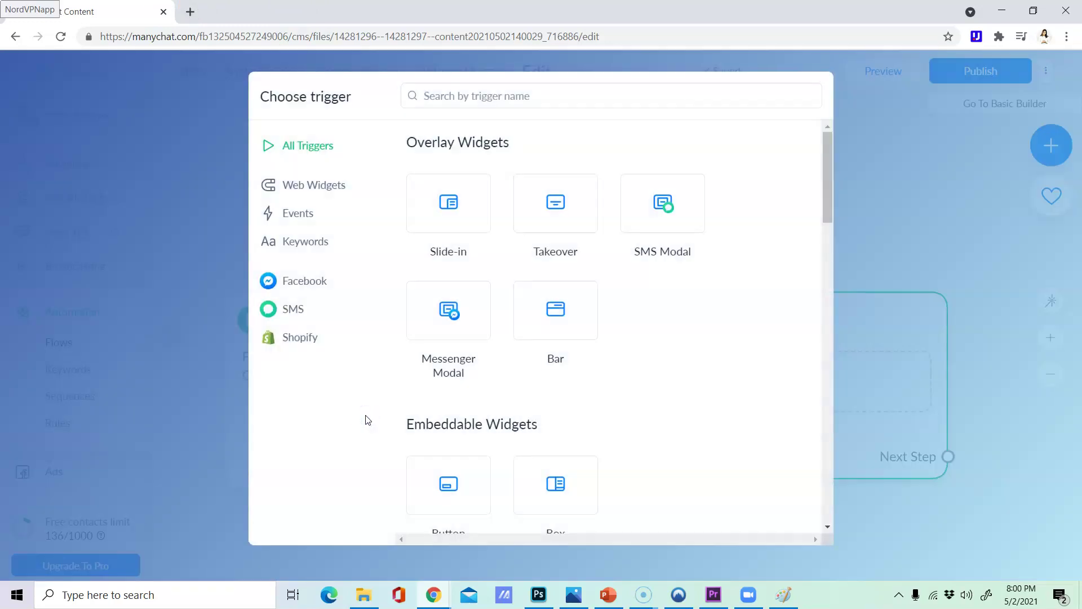
pyautogui.scroll(-1, 483, 381)
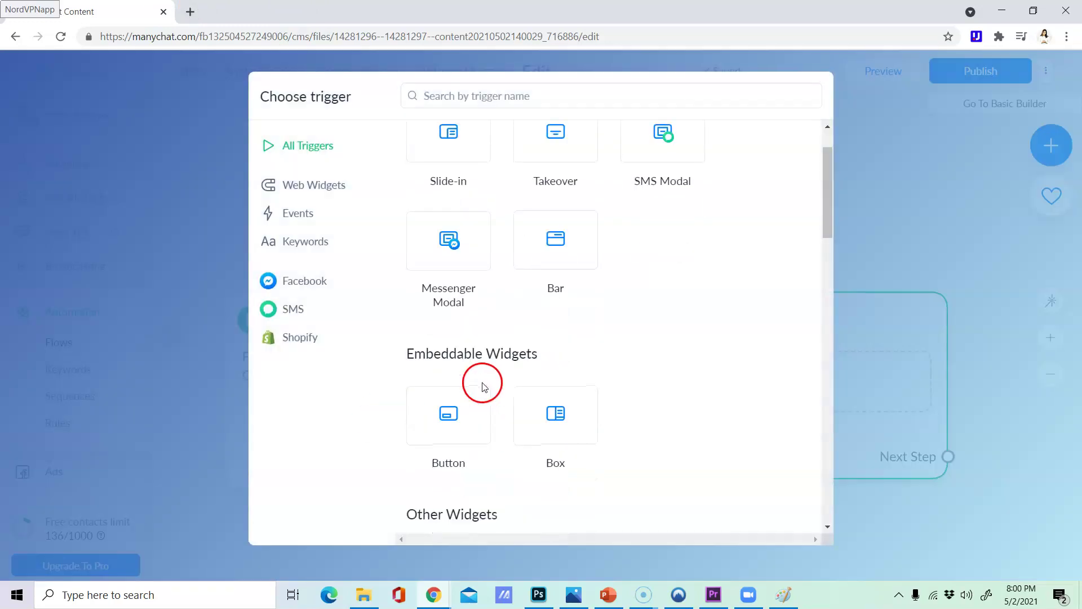
pyautogui.click(309, 283)
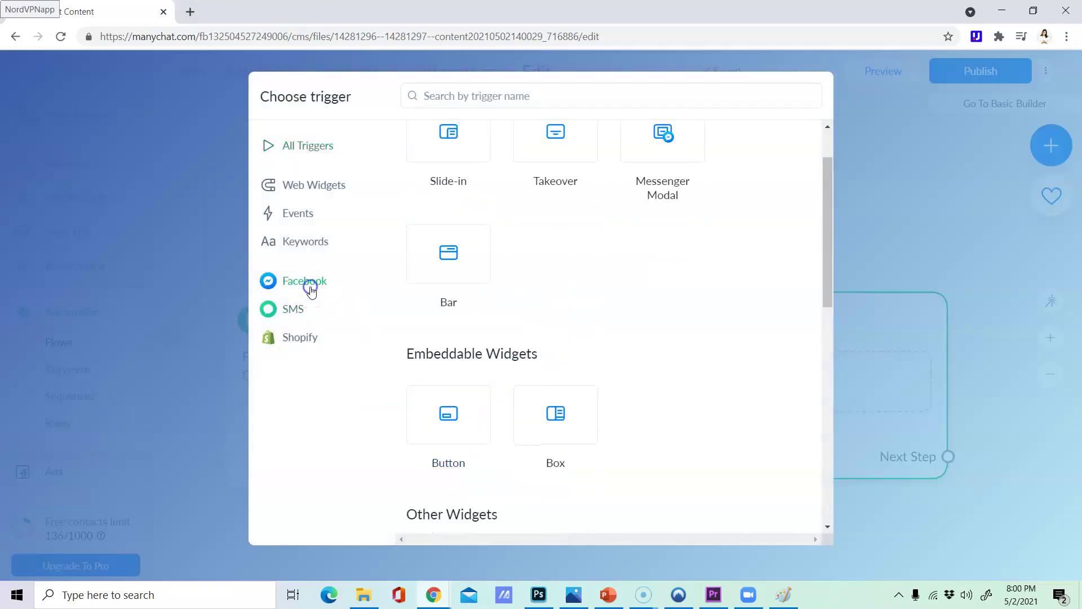
pyautogui.scroll(1, 417, 308)
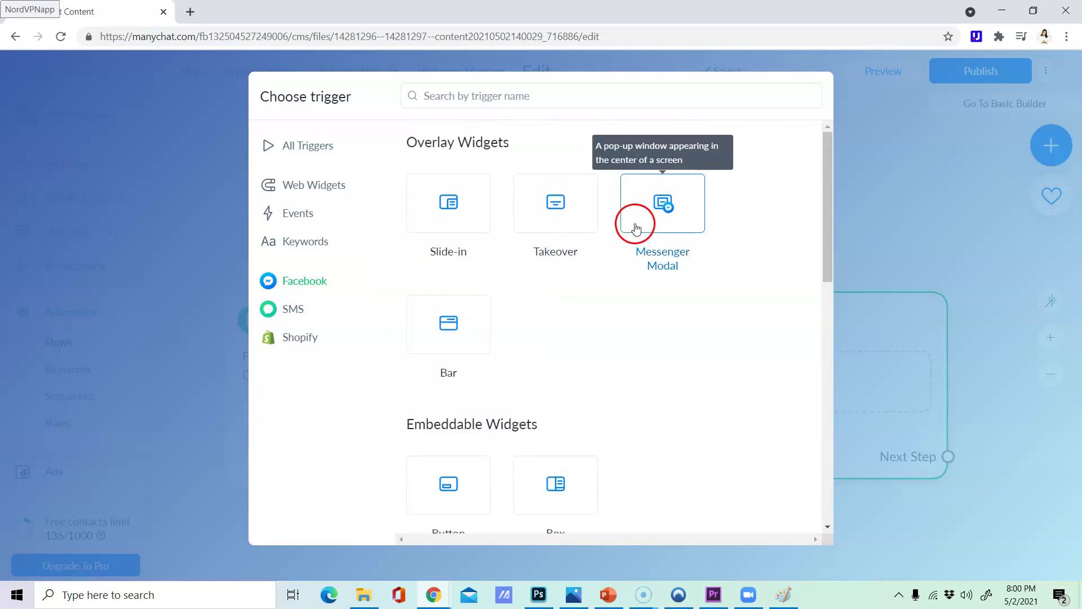
pyautogui.scroll(-2, 588, 334)
pyautogui.scroll(-3, 450, 376)
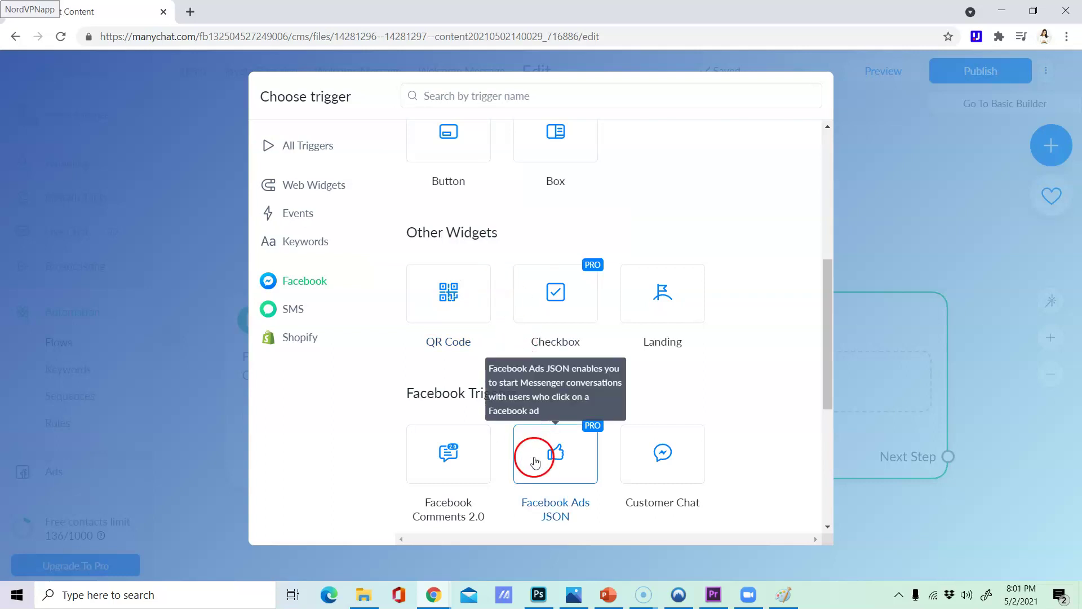
pyautogui.scroll(-3, 604, 439)
pyautogui.scroll(-2, 608, 443)
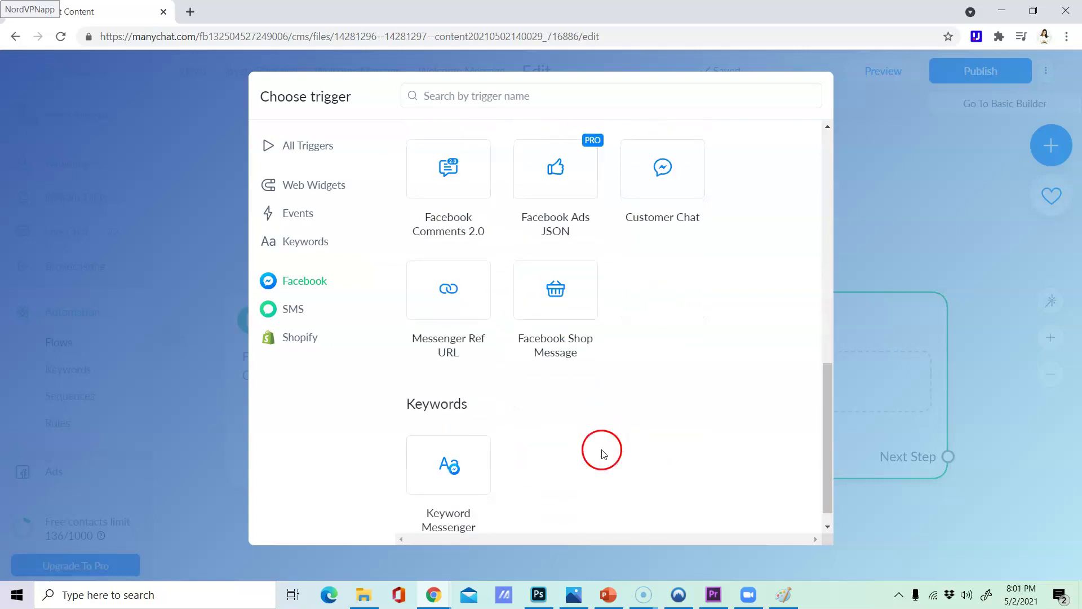
pyautogui.scroll(2, 606, 438)
pyautogui.click(961, 219)
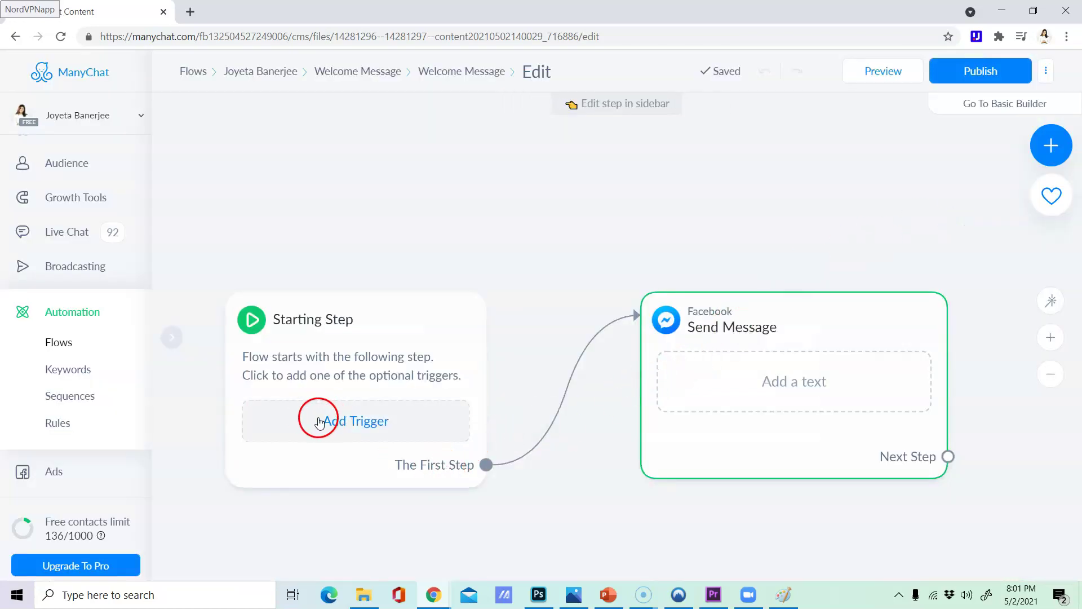
# - Open the Starting Step's trigger list, filter to Facebook, and scroll down to Keyword Messenger
pyautogui.click(252, 377)
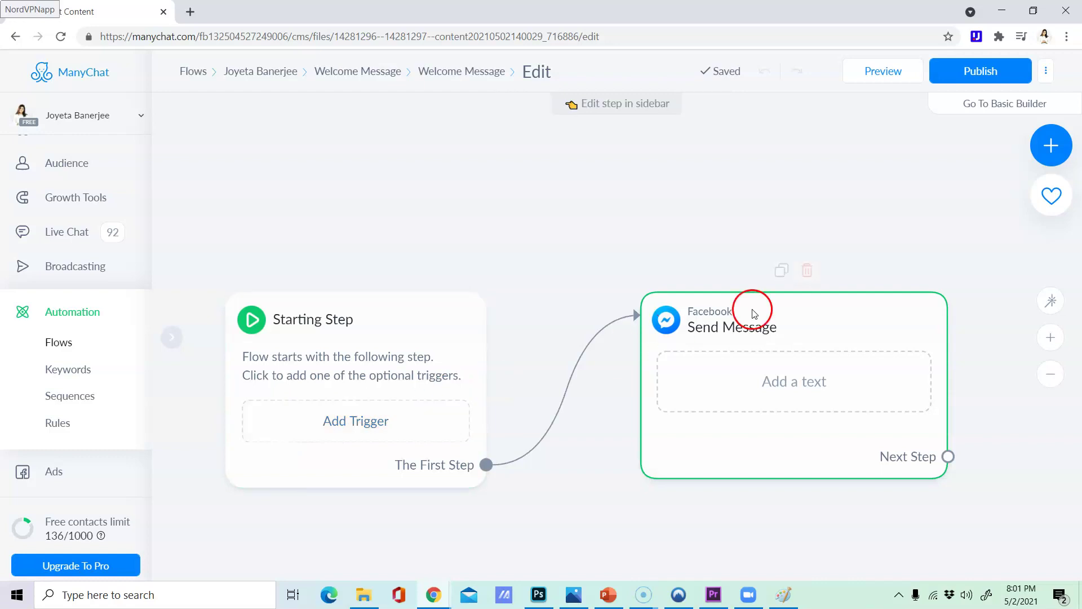
pyautogui.click(367, 423)
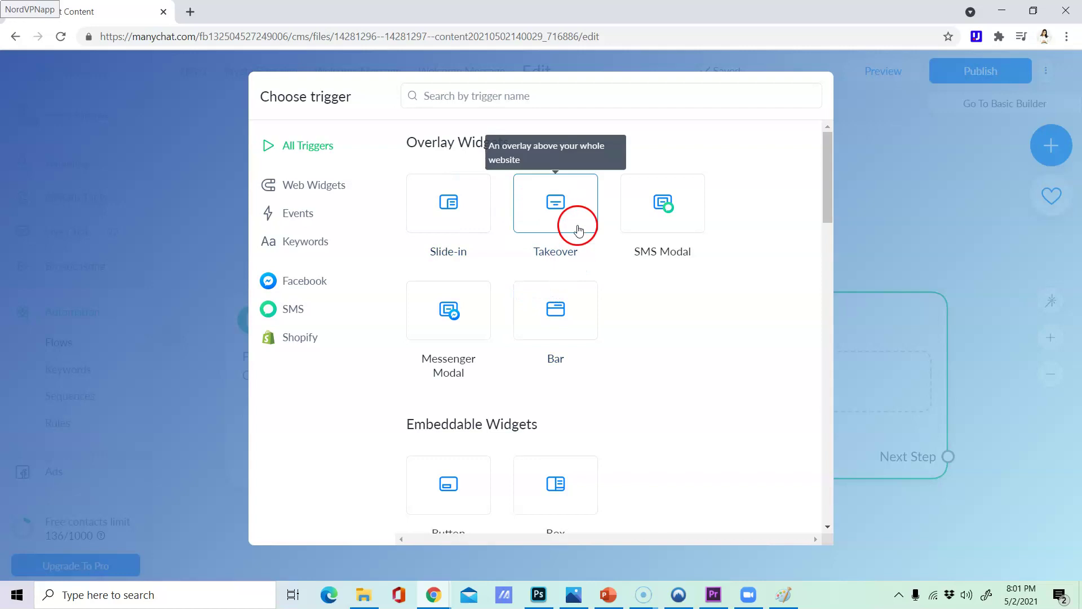
pyautogui.scroll(-1, 530, 304)
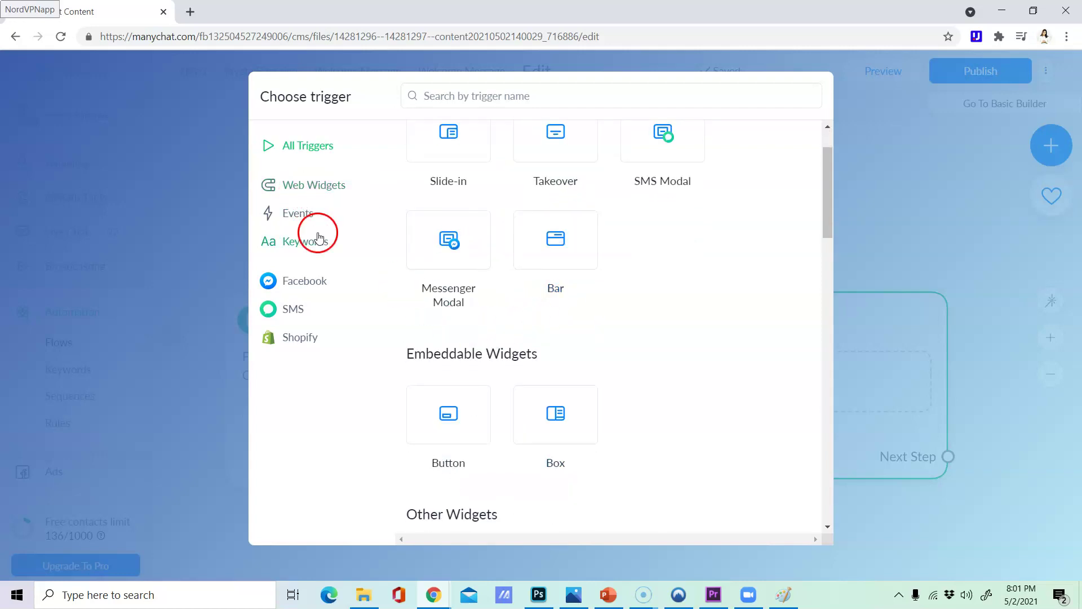
pyautogui.click(320, 281)
pyautogui.scroll(-2, 524, 319)
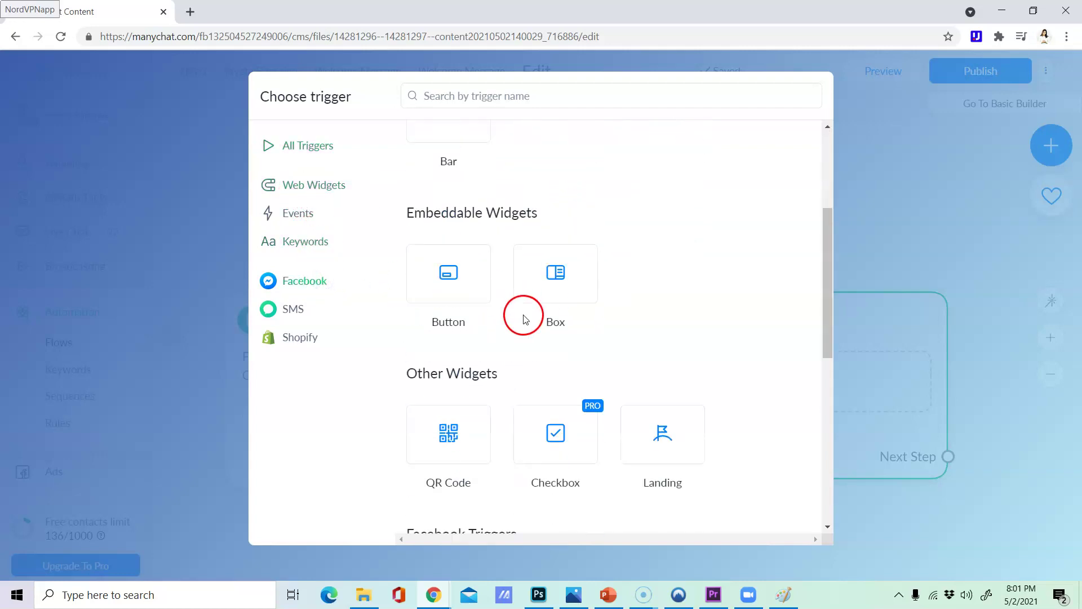
pyautogui.scroll(-1, 539, 367)
pyautogui.scroll(-2, 569, 389)
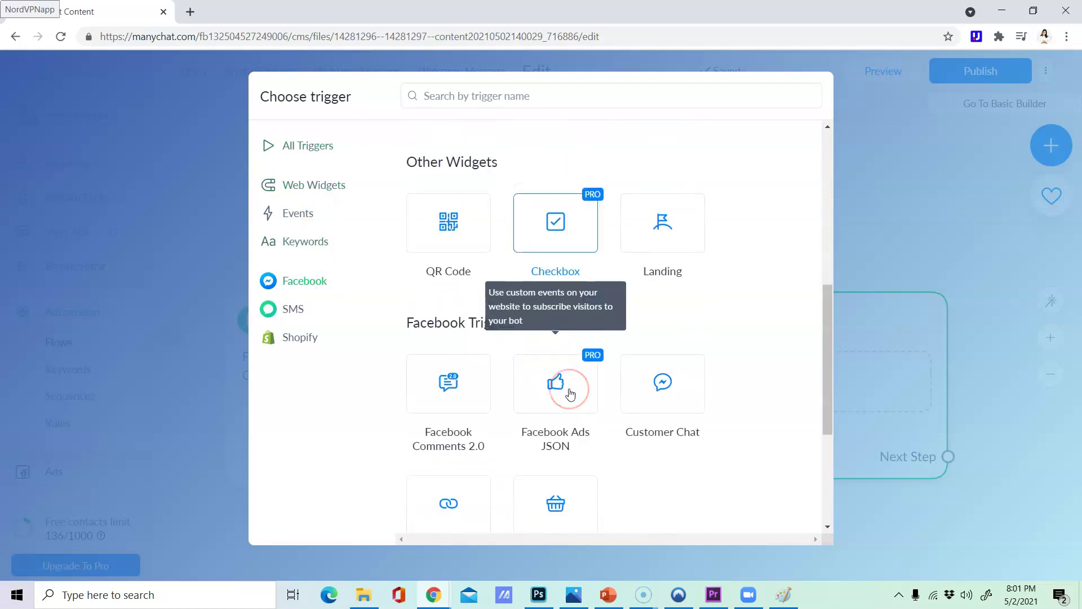
pyautogui.scroll(-1, 564, 424)
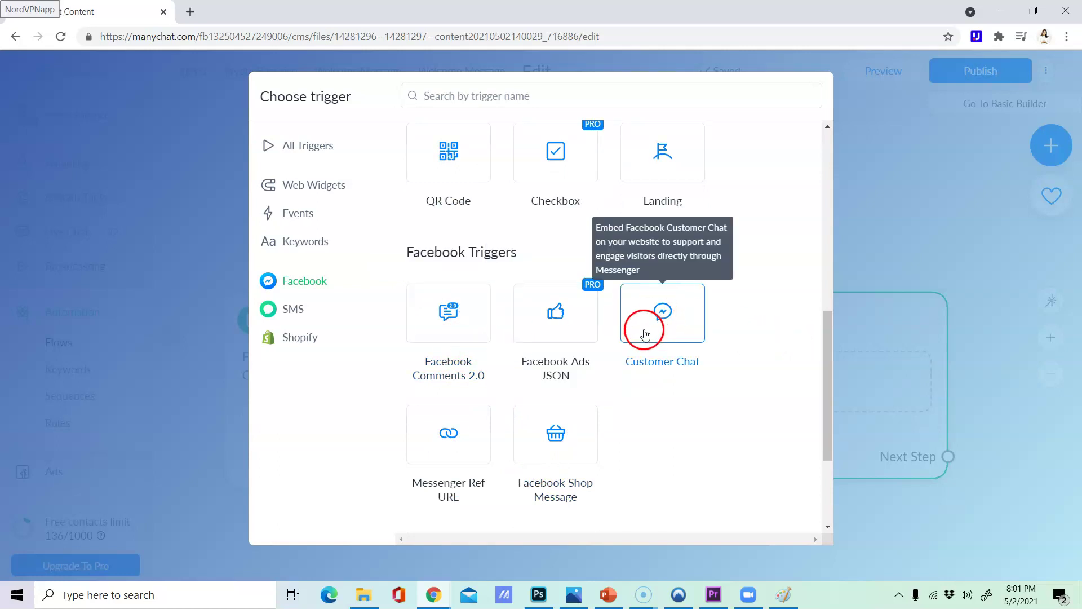
pyautogui.scroll(-3, 648, 329)
pyautogui.scroll(-1, 566, 307)
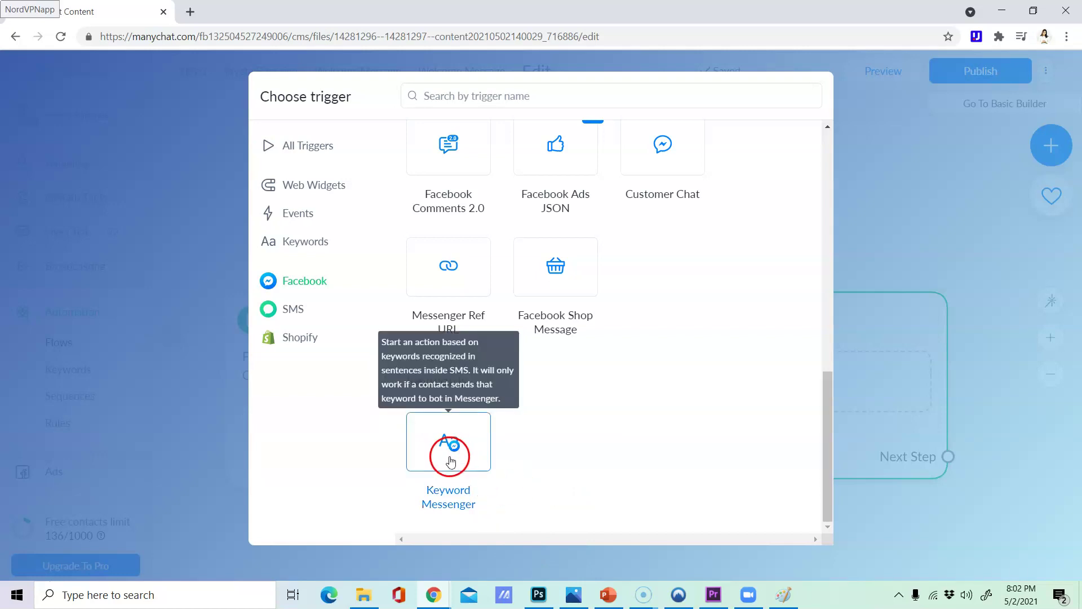
# - Create a Keyword Messenger trigger for 'Hello, Hi, Get Started, Help, apu'
pyautogui.click(451, 458)
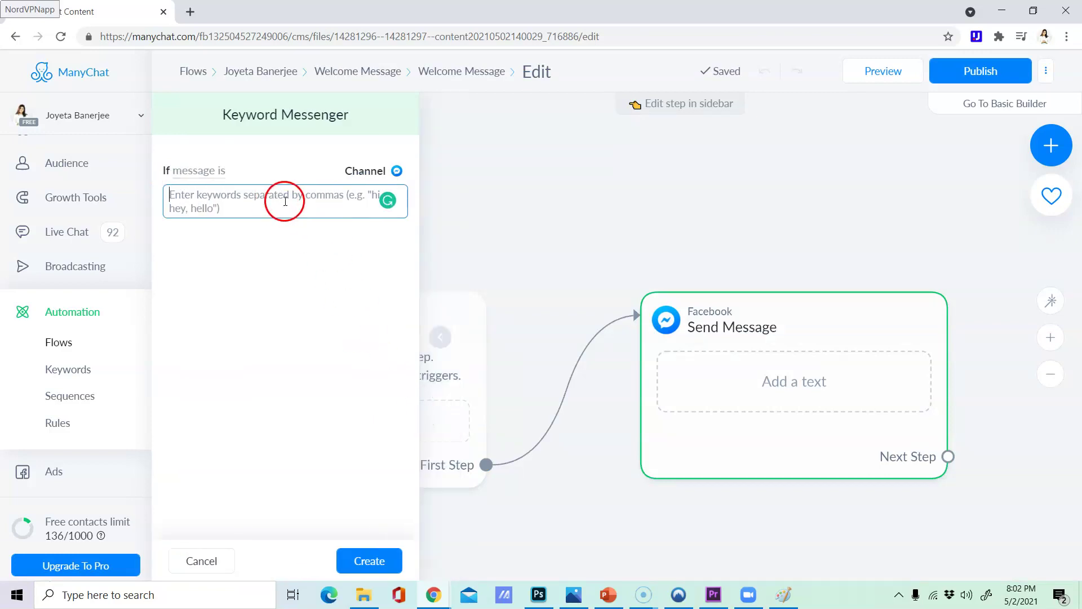
pyautogui.click(243, 197)
pyautogui.write('H')
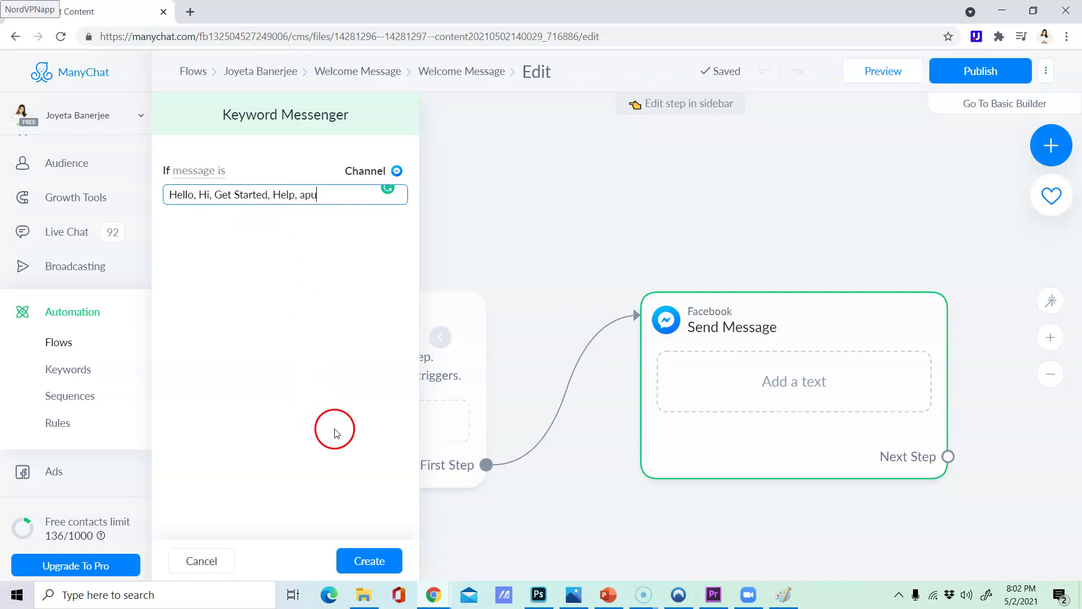
pyautogui.click(370, 560)
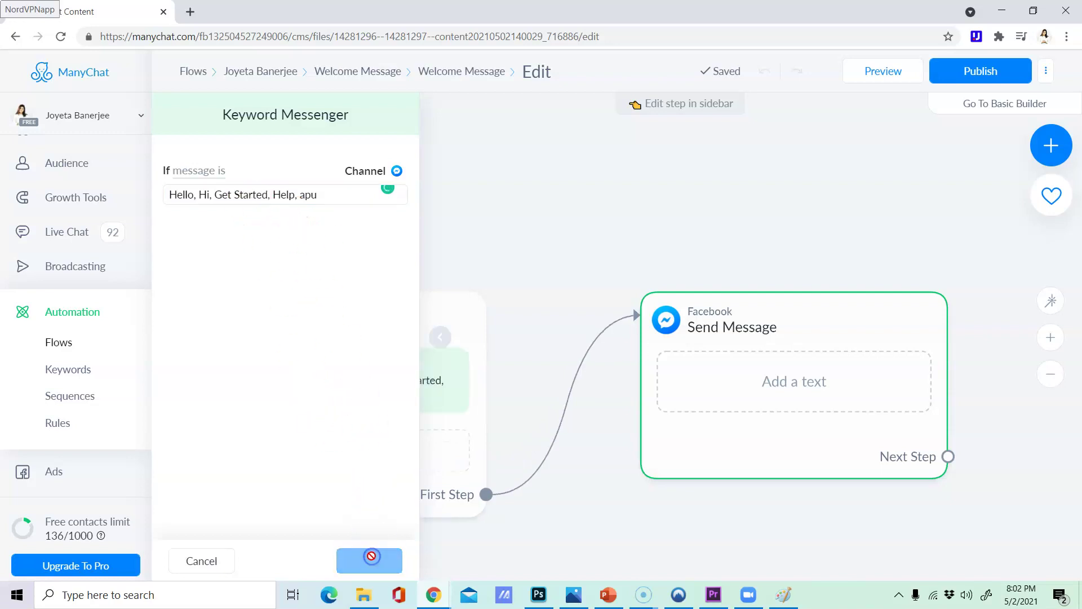
# - Move the Starting Step and Send Message nodes side by side, then begin adding text to Send Message
pyautogui.click(528, 275)
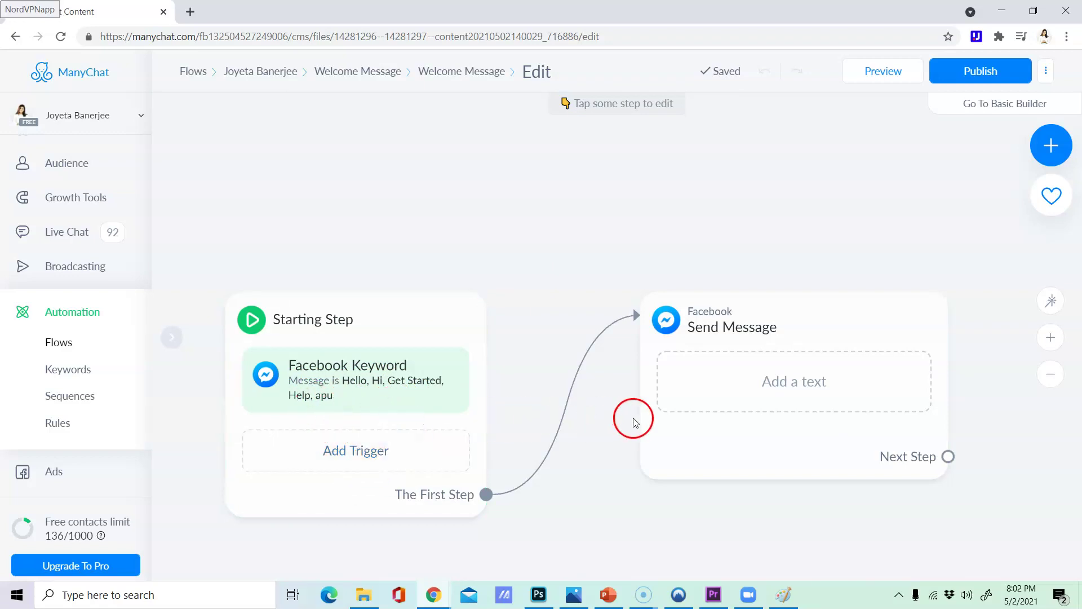
pyautogui.moveTo(387, 325); pyautogui.dragTo(361, 164)
pyautogui.click(447, 354)
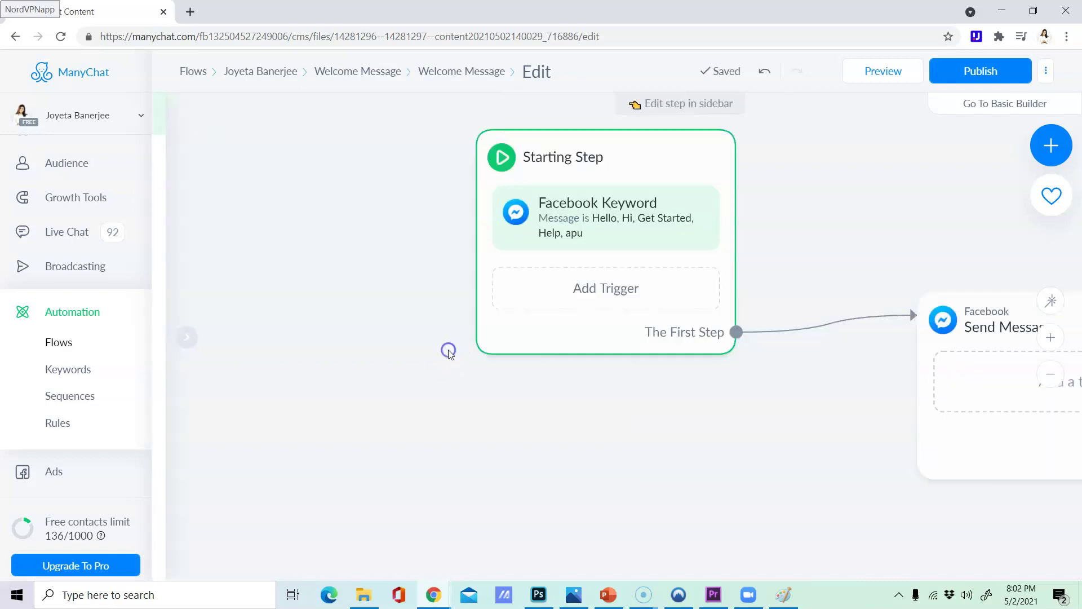
pyautogui.click(541, 401)
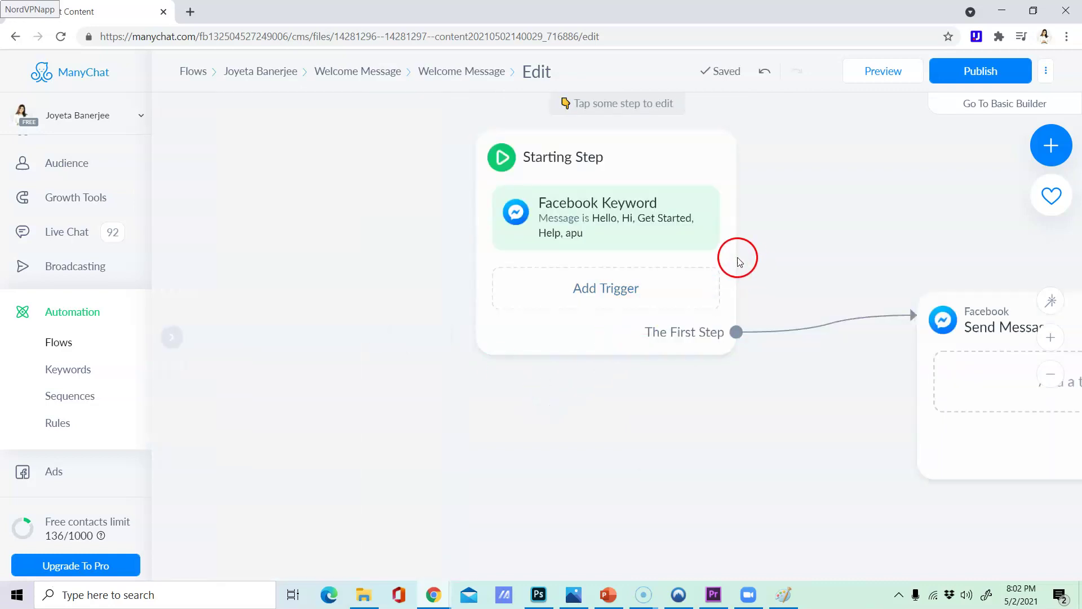
pyautogui.moveTo(631, 150); pyautogui.dragTo(373, 142)
pyautogui.moveTo(969, 322); pyautogui.dragTo(581, 211)
pyautogui.click(687, 269)
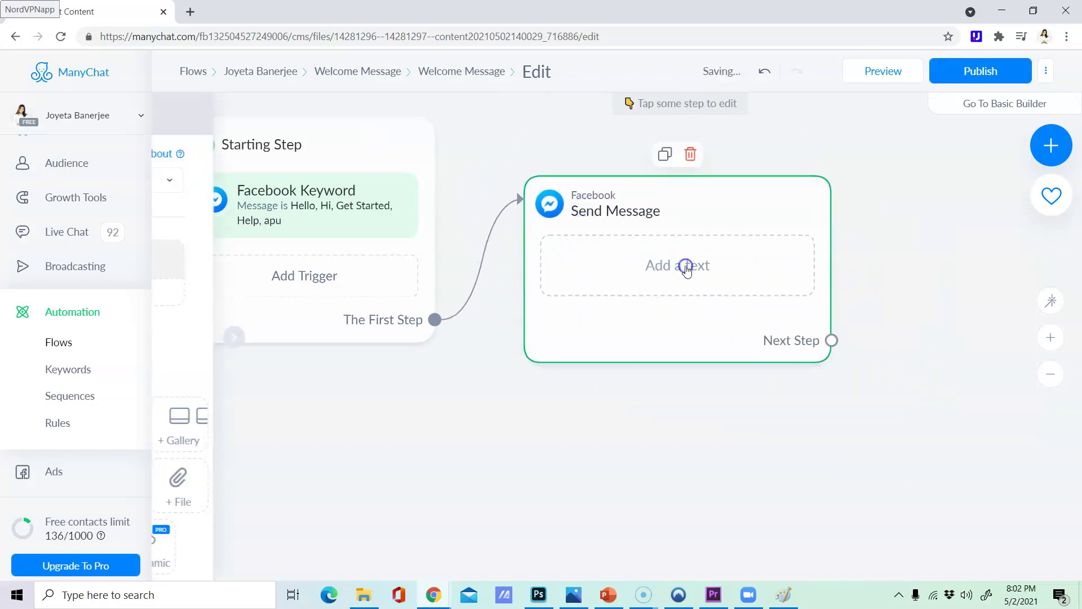
# - Open the Send Message step and begin its text with 'Wow'
pyautogui.click(201, 255)
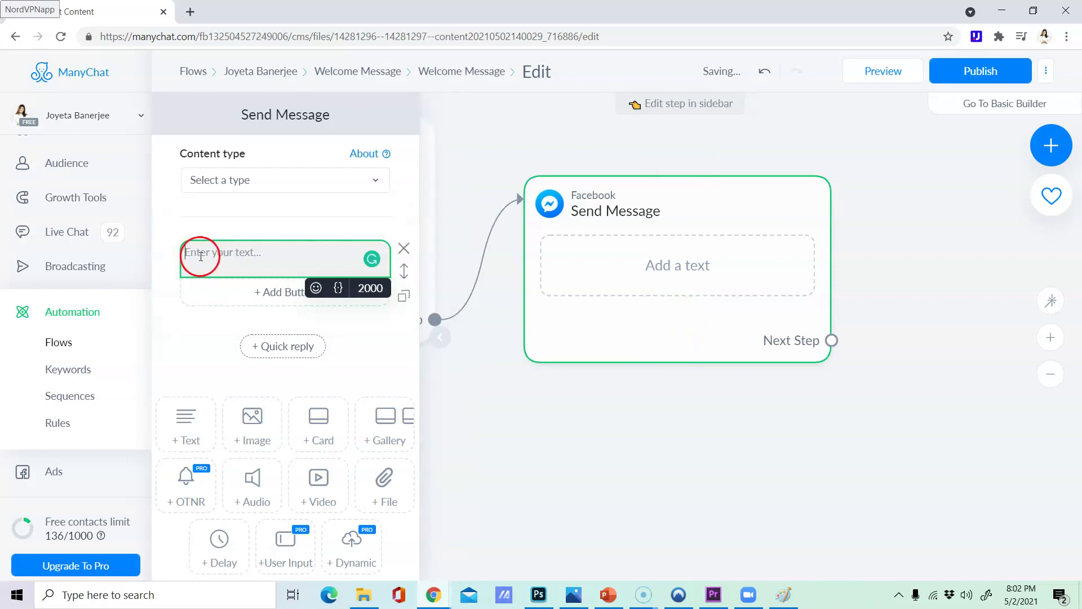
pyautogui.click(254, 189)
pyautogui.click(326, 195)
pyautogui.click(269, 263)
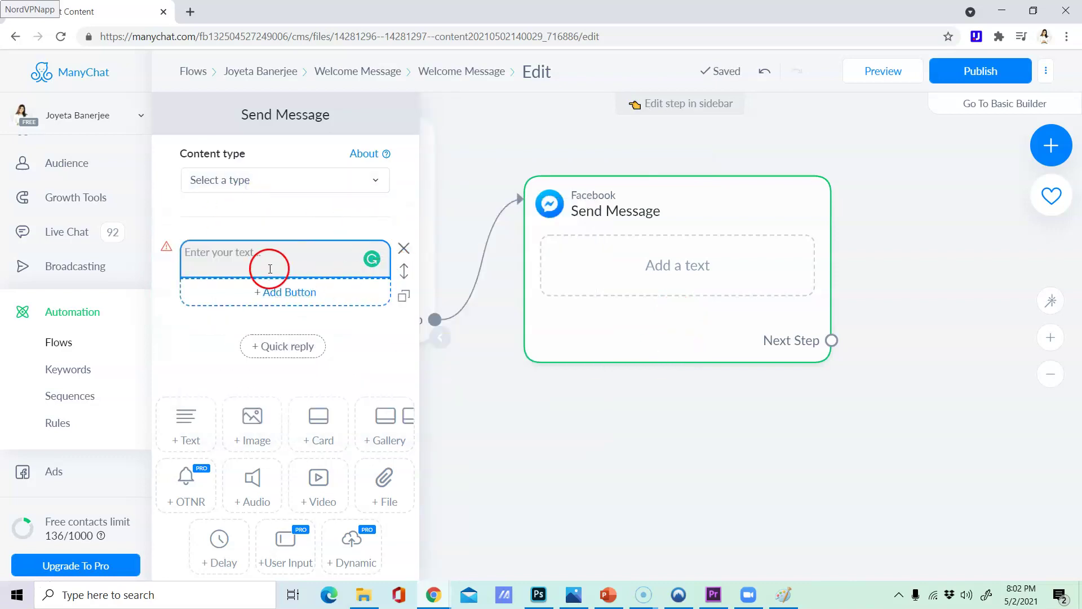
pyautogui.write('T')
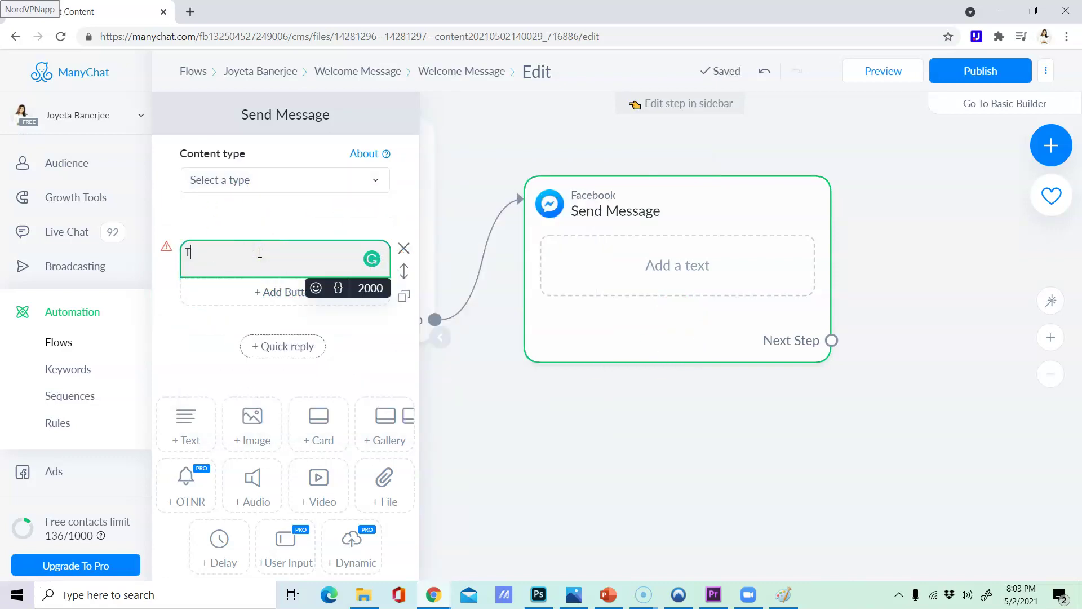
pyautogui.press('BackSpace')
pyautogui.write('Wow')
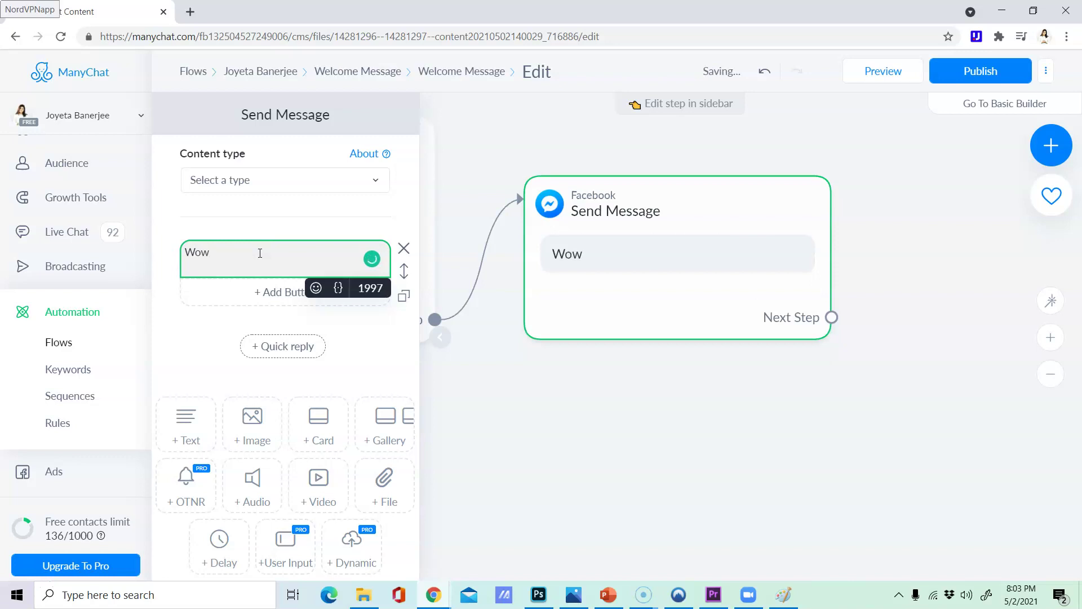
# - Insert a smiling emoji right after 'Wow'
pyautogui.click(311, 288)
pyautogui.scroll(-3, 283, 448)
pyautogui.scroll(-3, 283, 449)
pyautogui.scroll(-3, 299, 468)
pyautogui.scroll(-5, 300, 473)
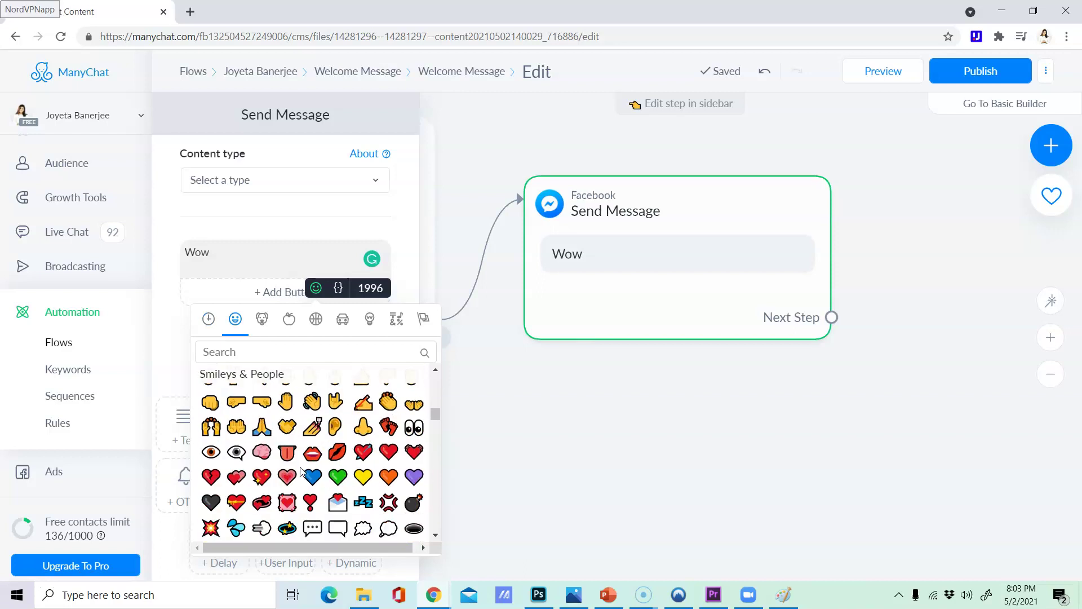
pyautogui.scroll(15, 300, 473)
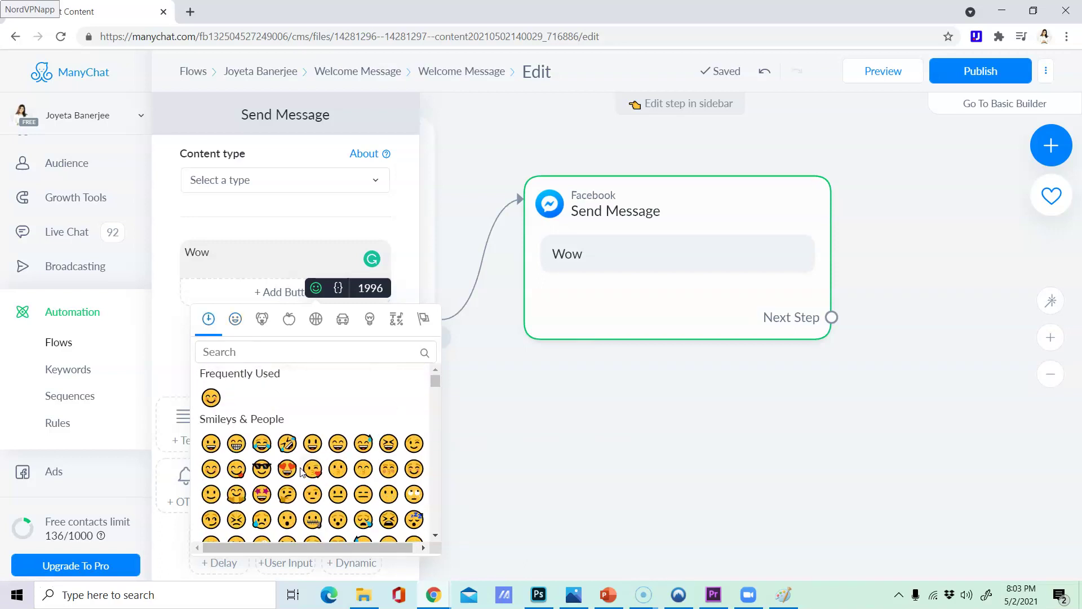
pyautogui.click(211, 403)
# - Write the thank-you text saying you're busy and pointing to the drop down section, accepting a grammar fix
pyautogui.click(235, 266)
pyautogui.write('Thanks for messaging me. I')
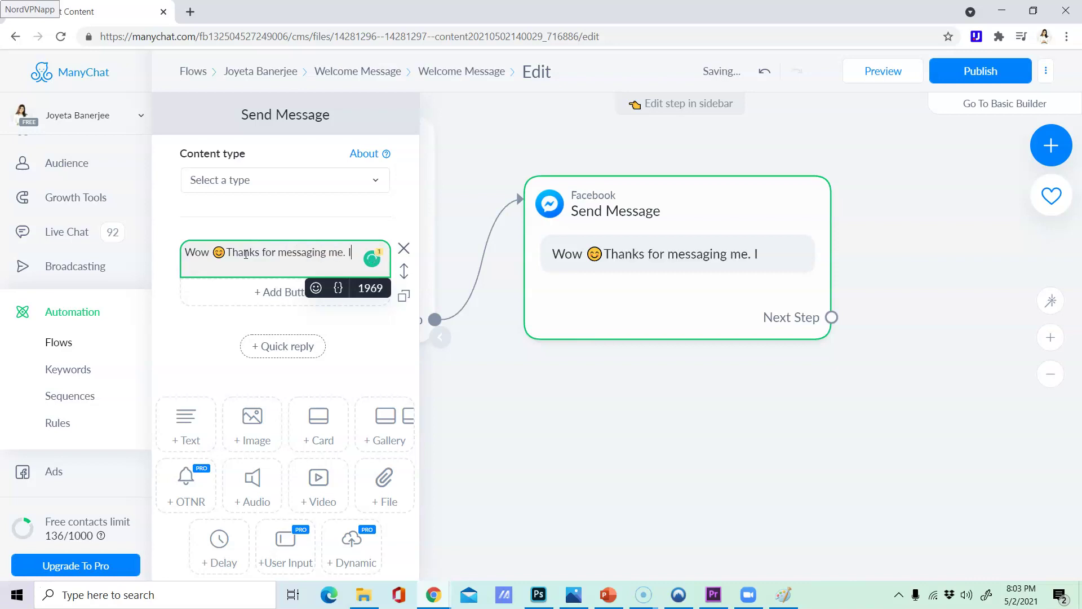
pyautogui.write('tay little busy')
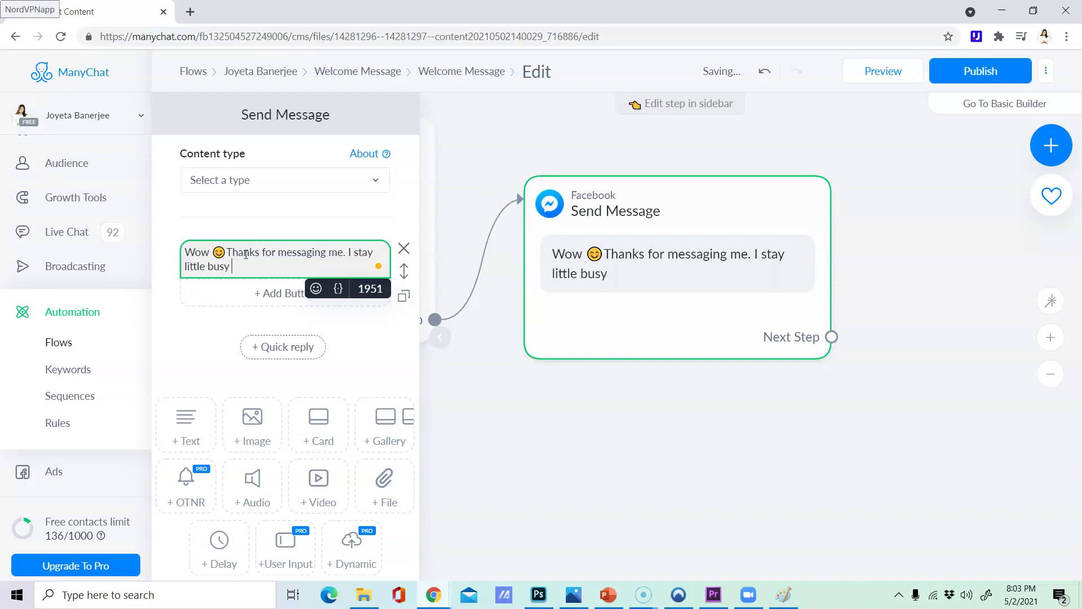
pyautogui.write("I couldn't able to c")
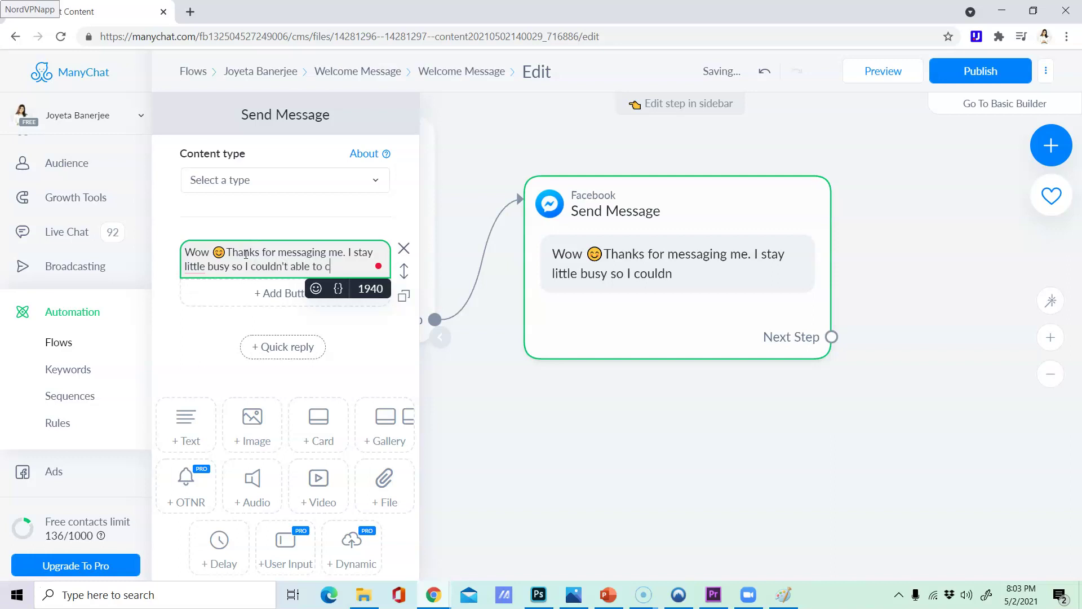
pyautogui.write('heck all the messages. But')
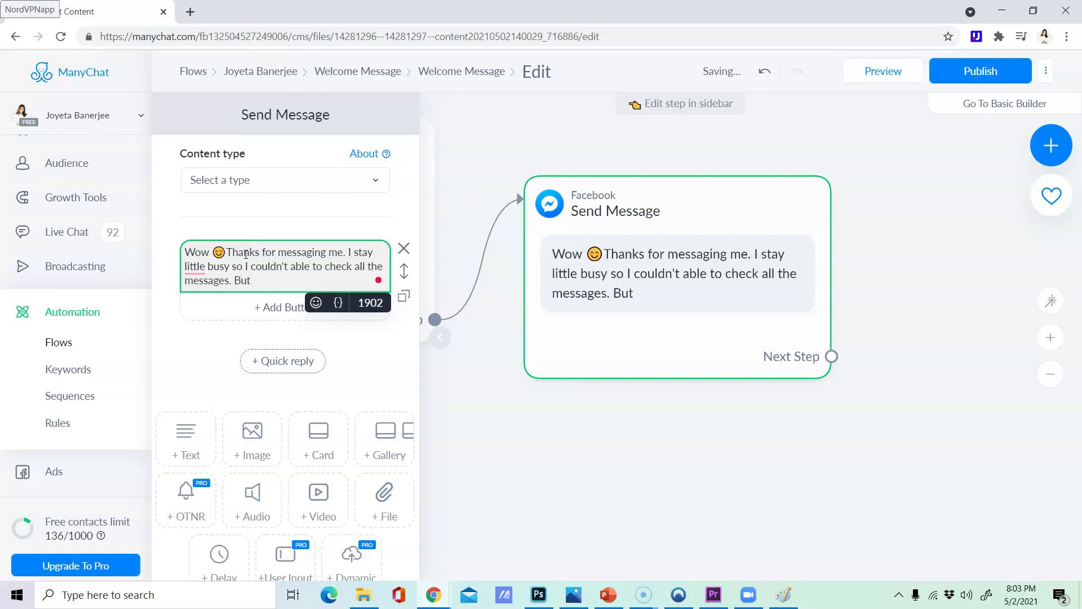
pyautogui.write('u can se')
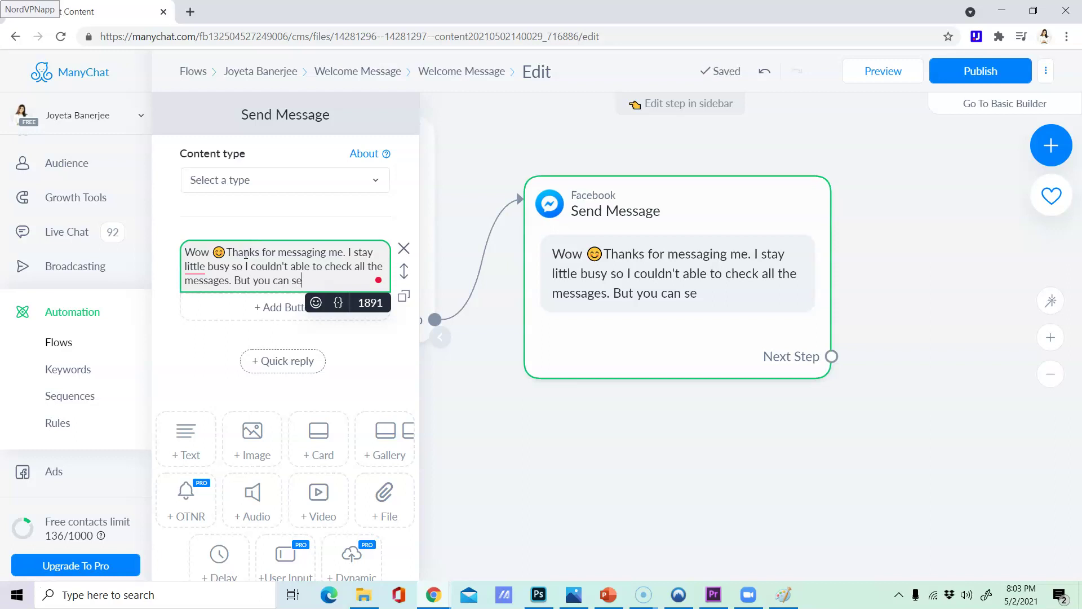
pyautogui.moveTo(194, 270)
pyautogui.click(206, 294)
pyautogui.click(347, 278)
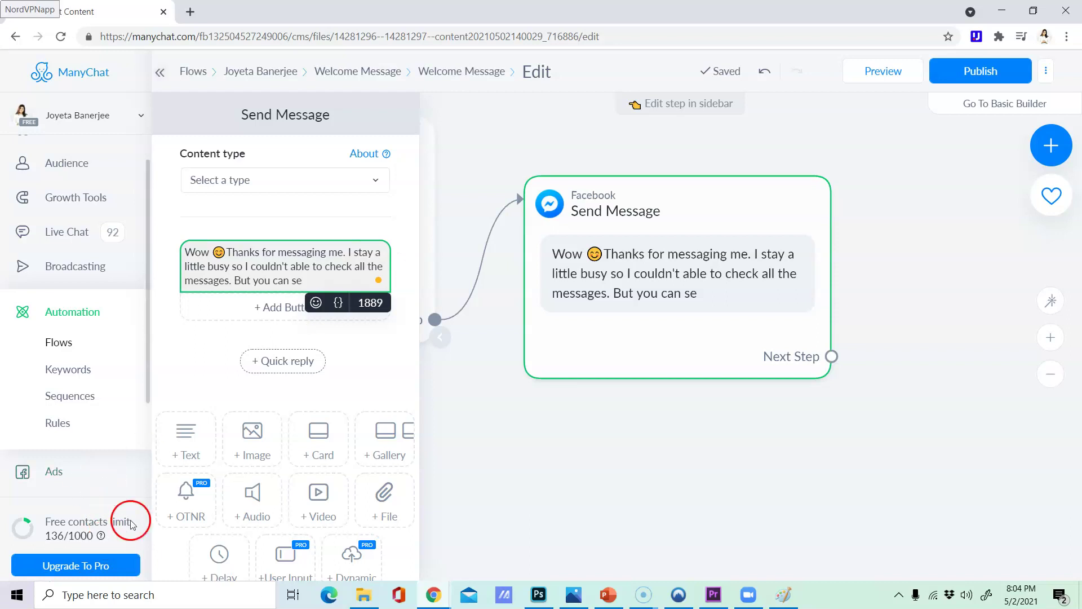
pyautogui.write('e the drop')
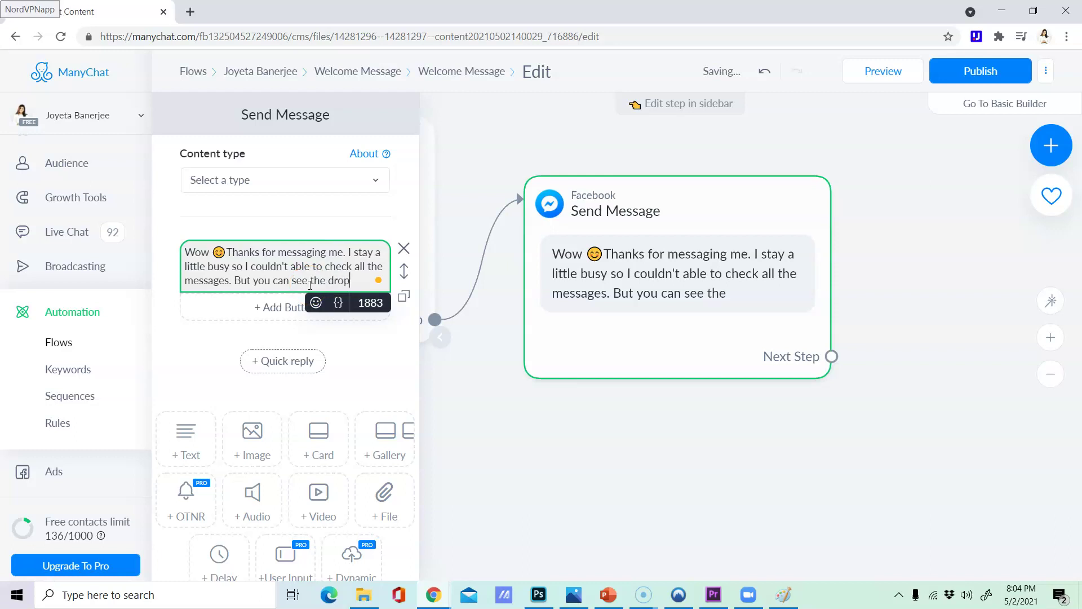
pyautogui.write(' down section, it might help you')
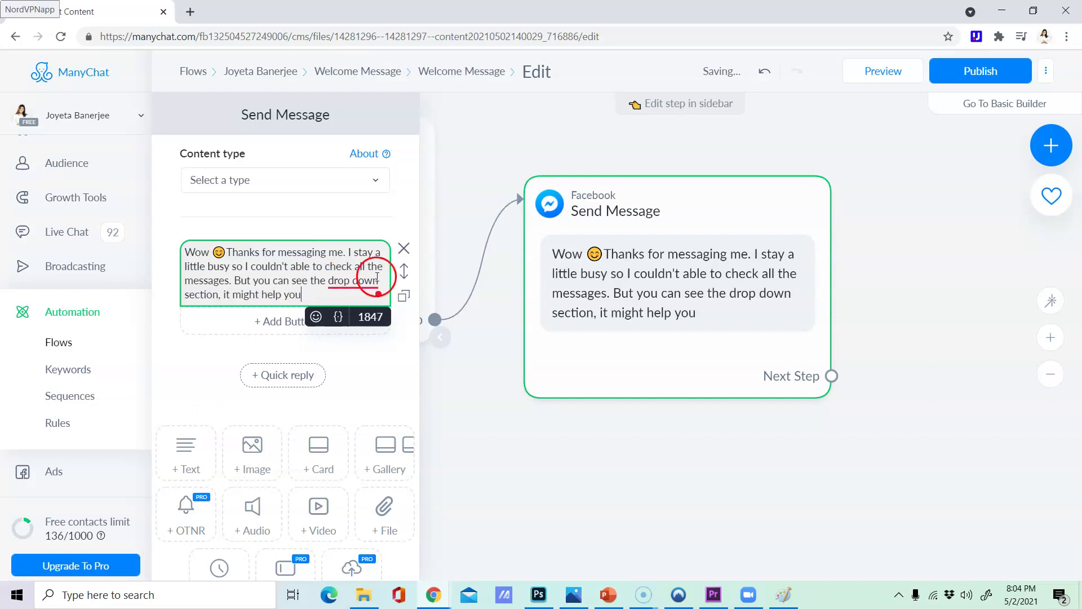
pyautogui.click(377, 276)
# - Change 'drop down' to 'drop-down' and add a button titled 'My Youtube Contents'
pyautogui.click(364, 316)
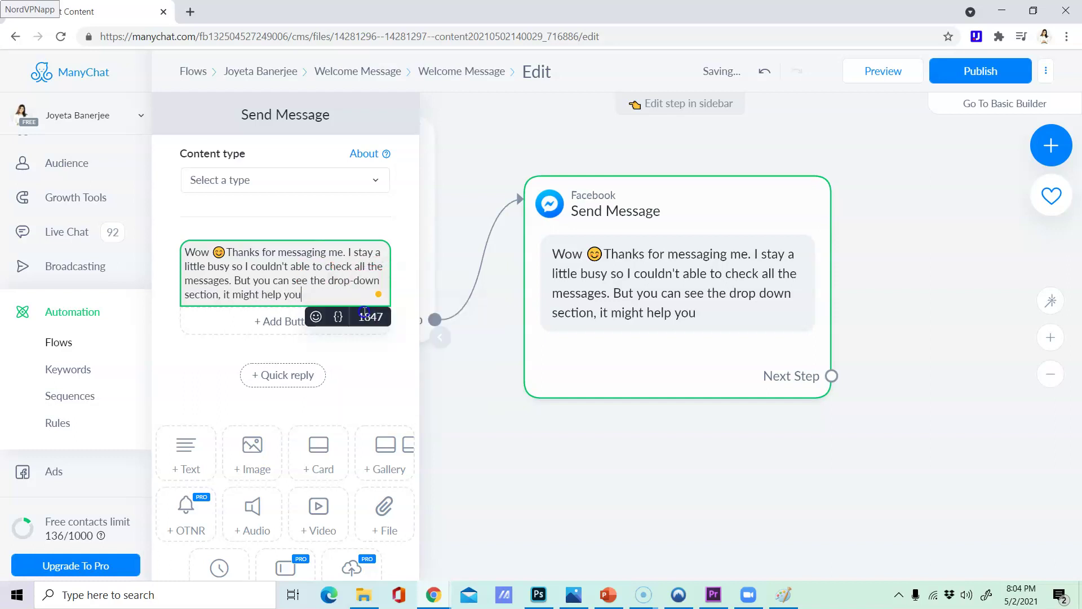
pyautogui.click(280, 321)
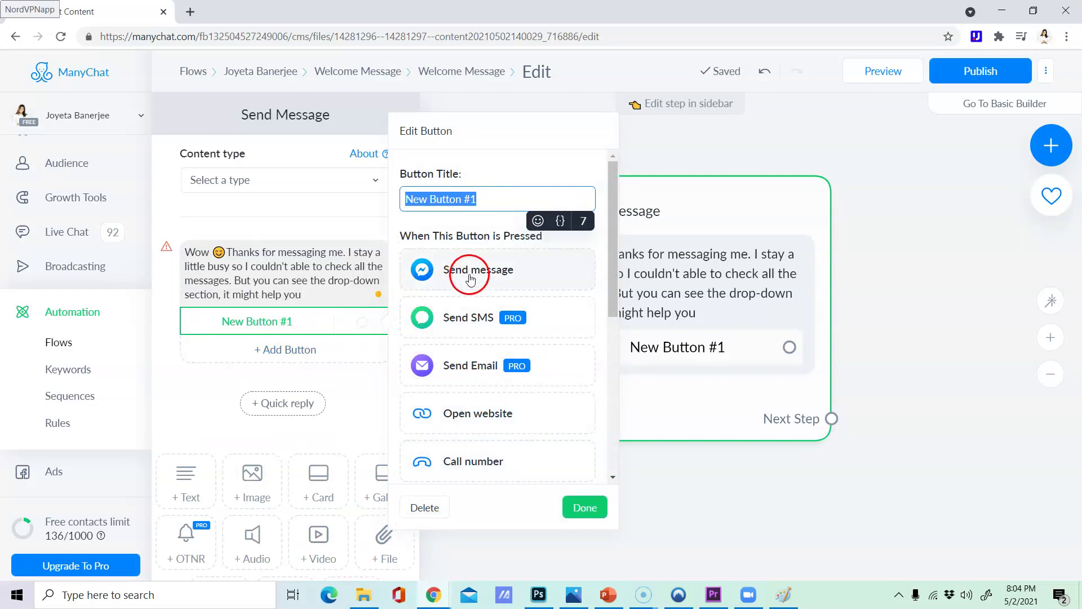
pyautogui.tripleClick(485, 202)
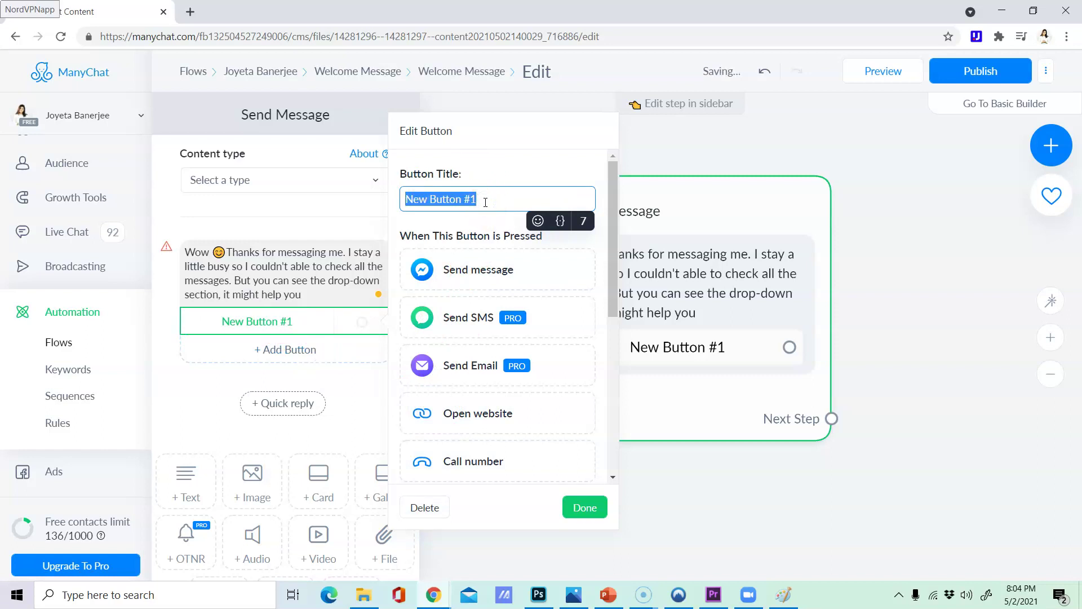
pyautogui.write('My Y')
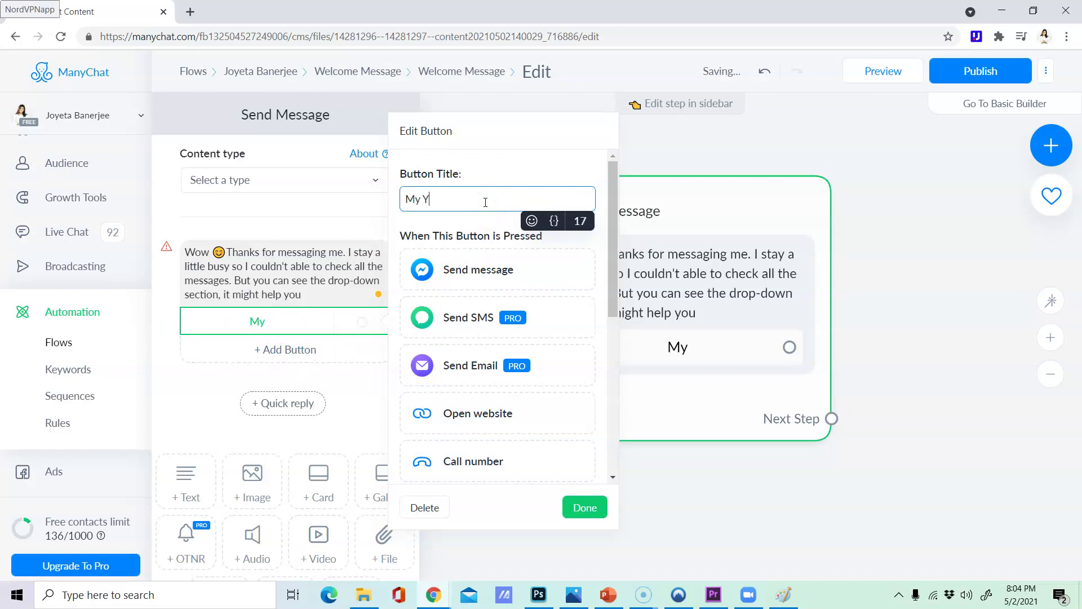
pyautogui.write('outube ')
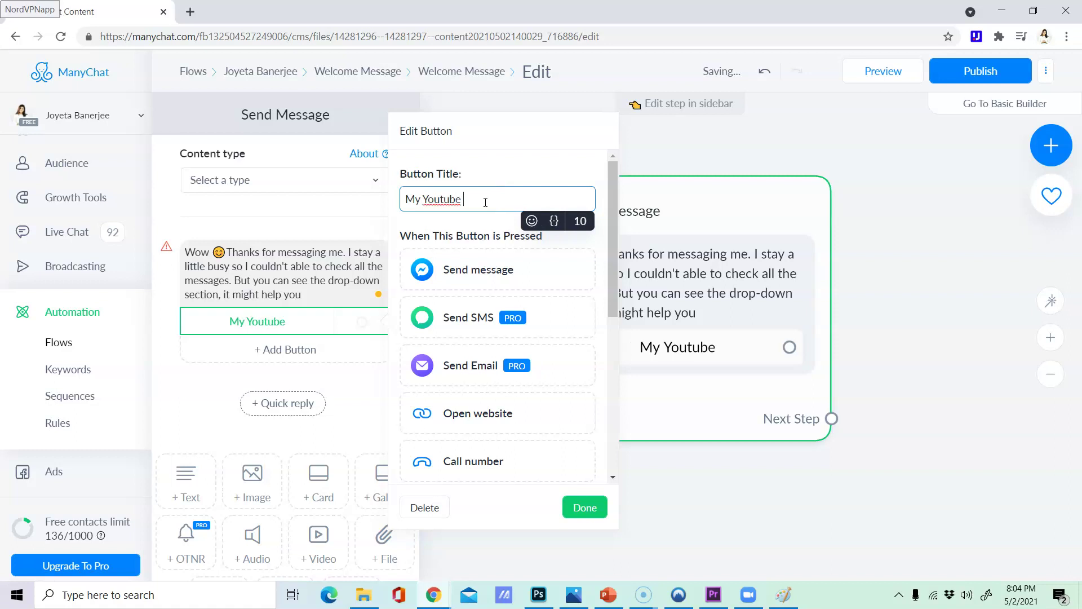
pyautogui.write('Contents')
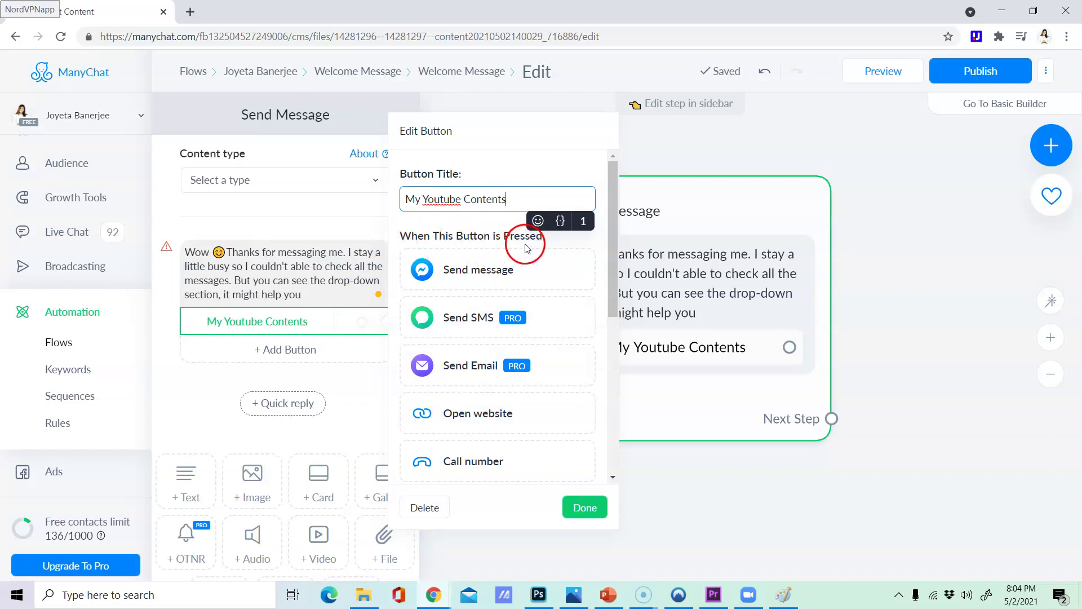
# - Set the My Youtube Contents button to open a website
pyautogui.click(489, 413)
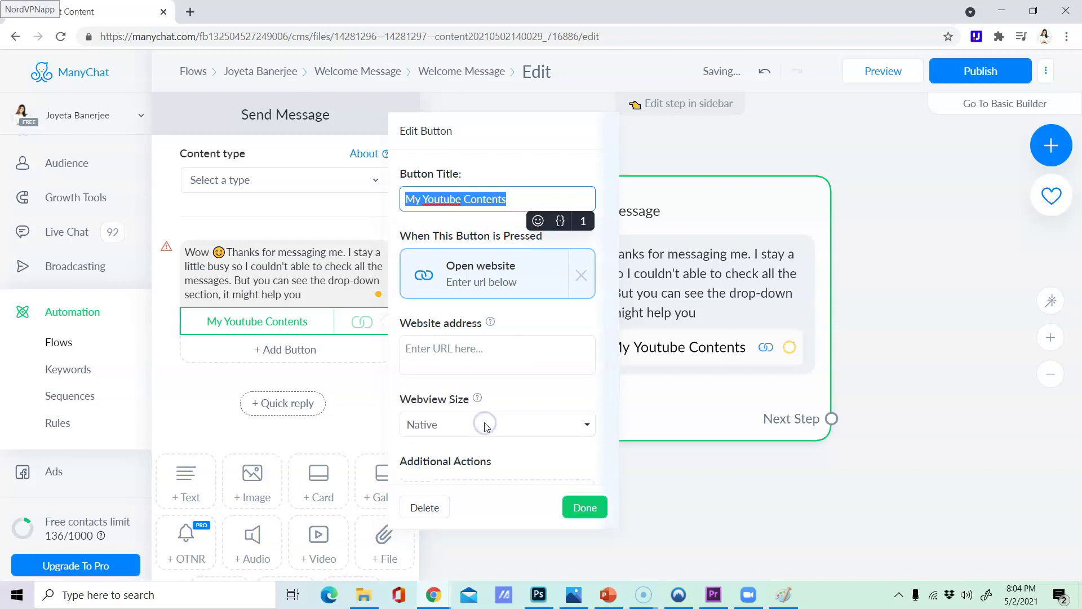
pyautogui.click(473, 345)
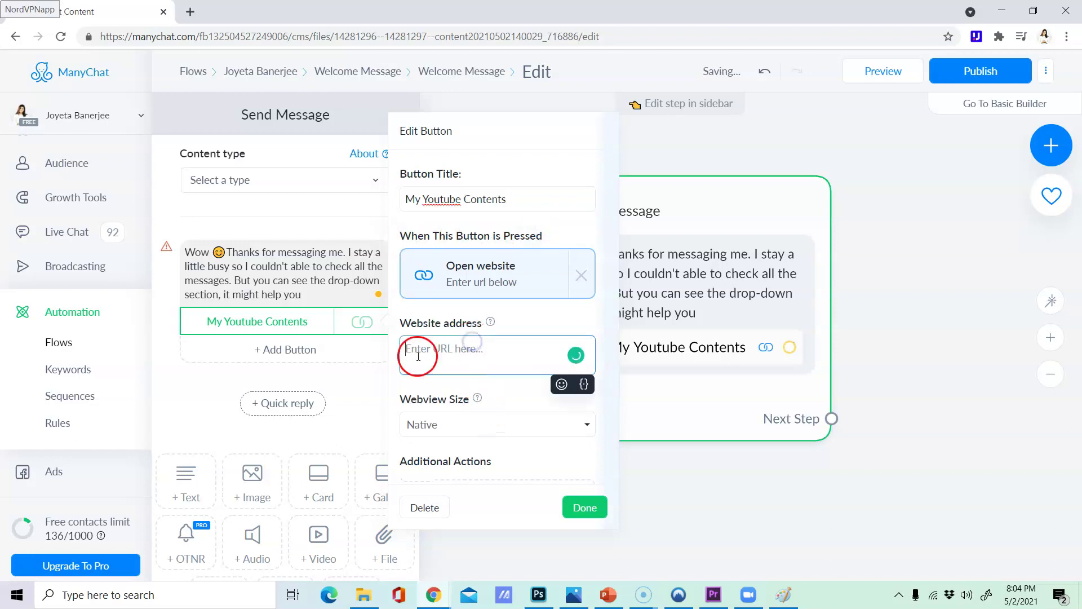
pyautogui.click(187, 11)
# - Copy your YouTube channel's address and paste it into the button's website address field
pyautogui.write('you')
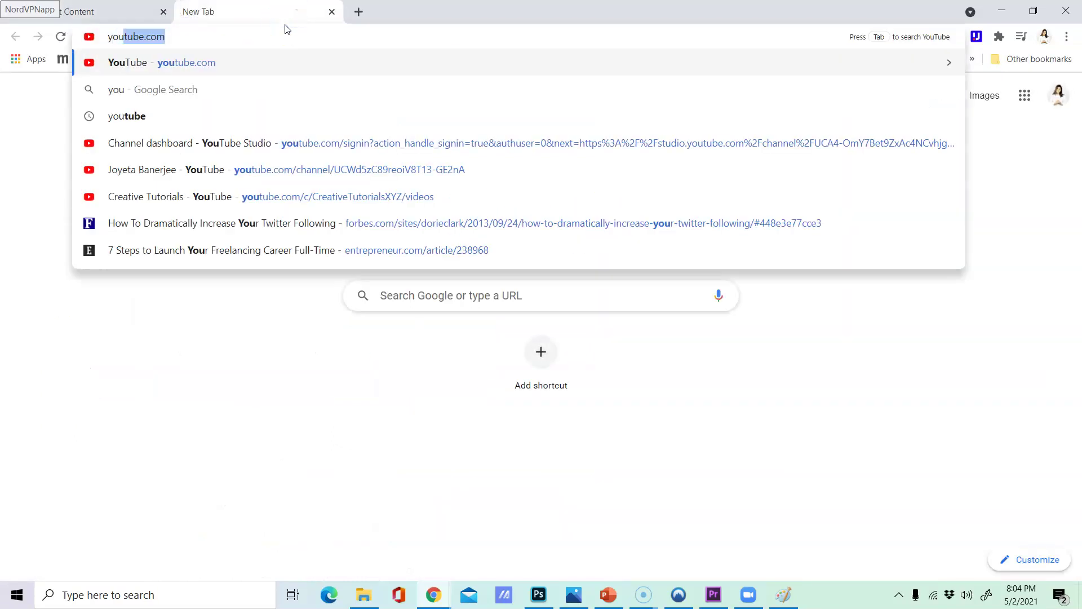
pyautogui.press('Return')
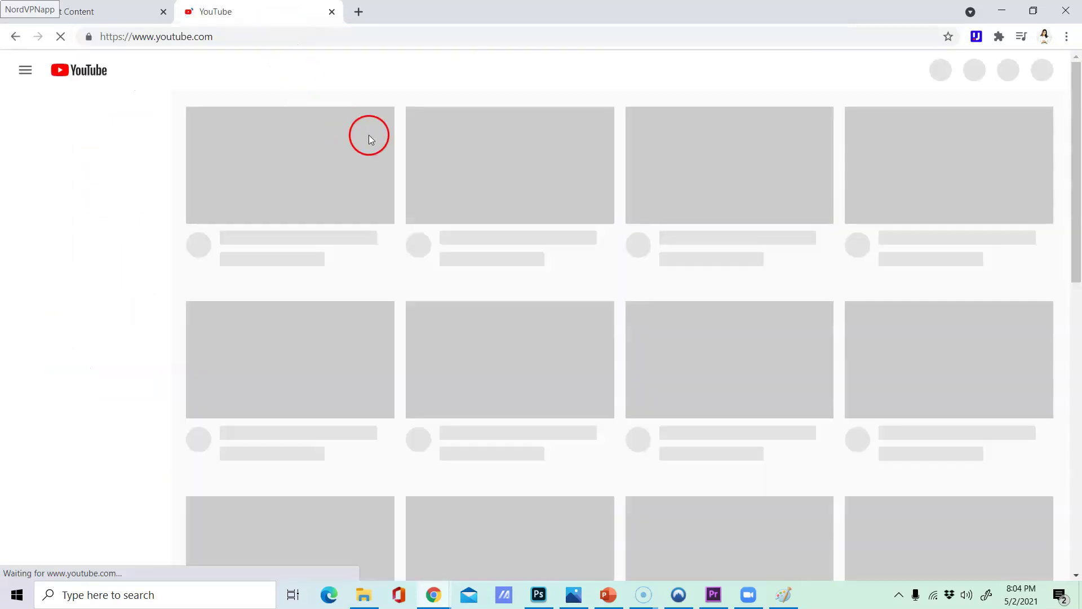
pyautogui.click(1042, 70)
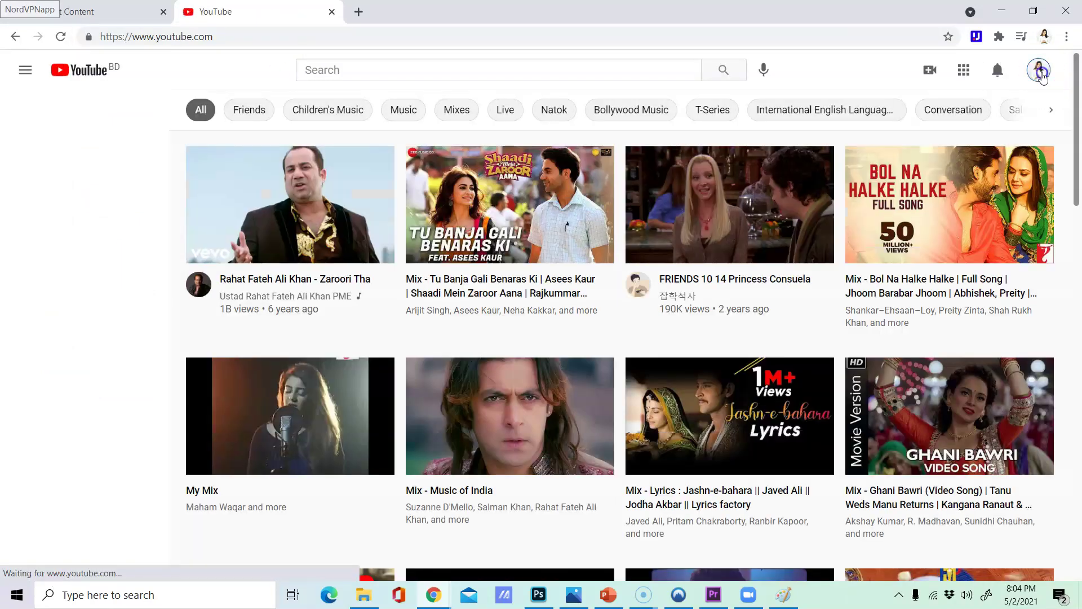
pyautogui.click(901, 162)
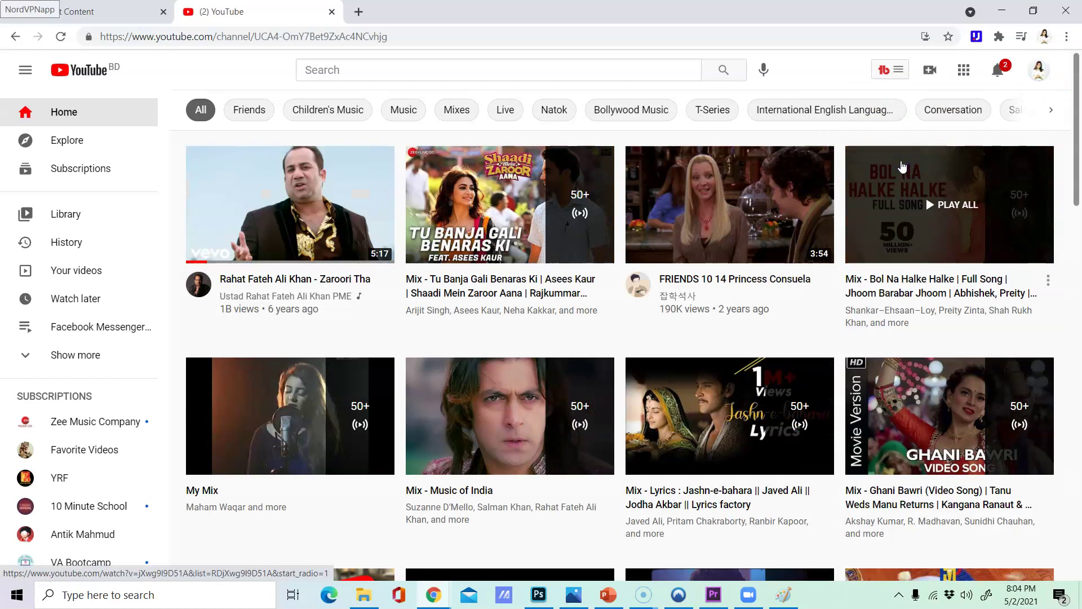
pyautogui.click(346, 37)
pyautogui.hotkey('ctrl', 'c')
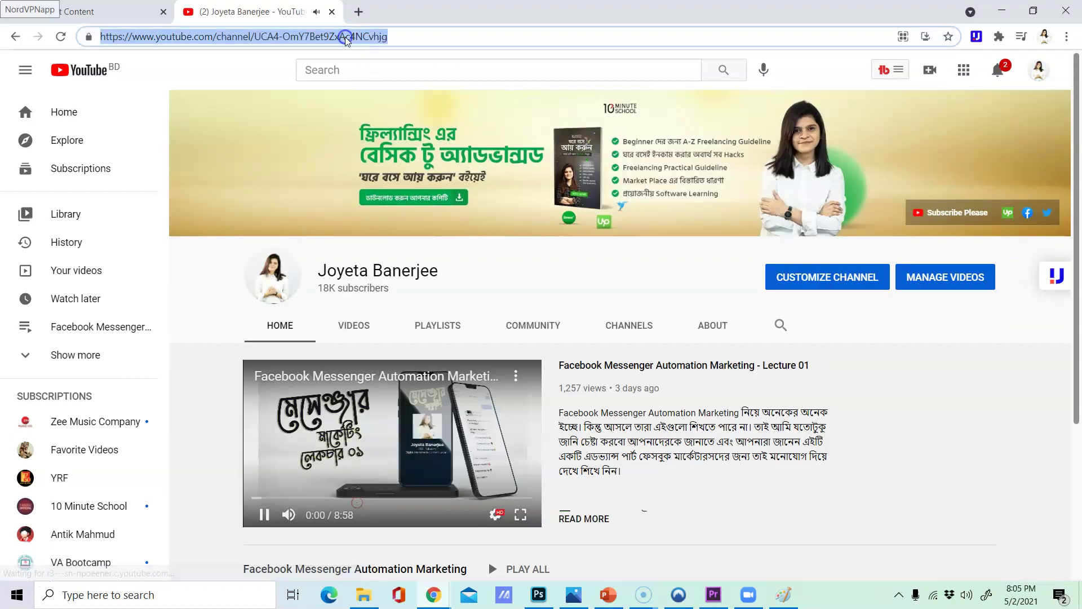
pyautogui.click(151, 12)
pyautogui.click(301, 12)
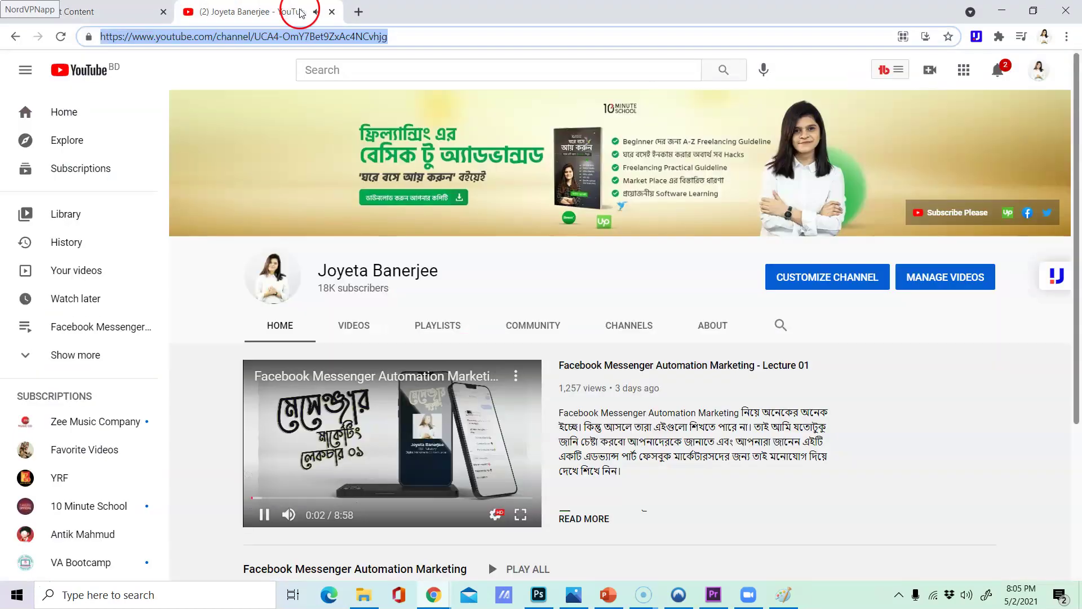
pyautogui.click(331, 12)
pyautogui.click(411, 346)
pyautogui.hotkey('ctrl', 'v')
# - Add extra actions to the button, then remove them again
pyautogui.scroll(-1, 497, 453)
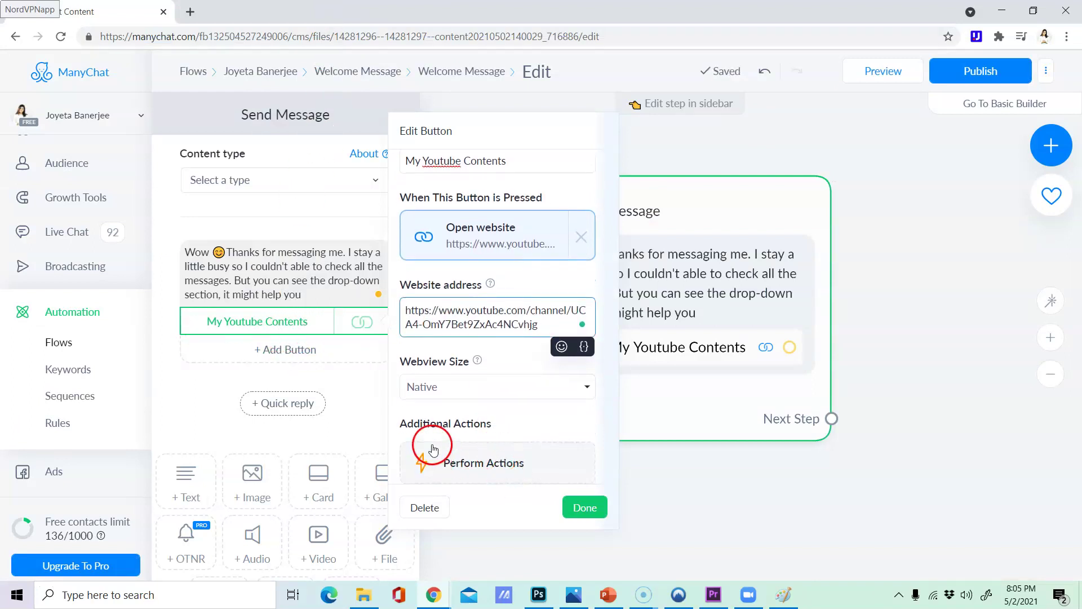
pyautogui.click(467, 479)
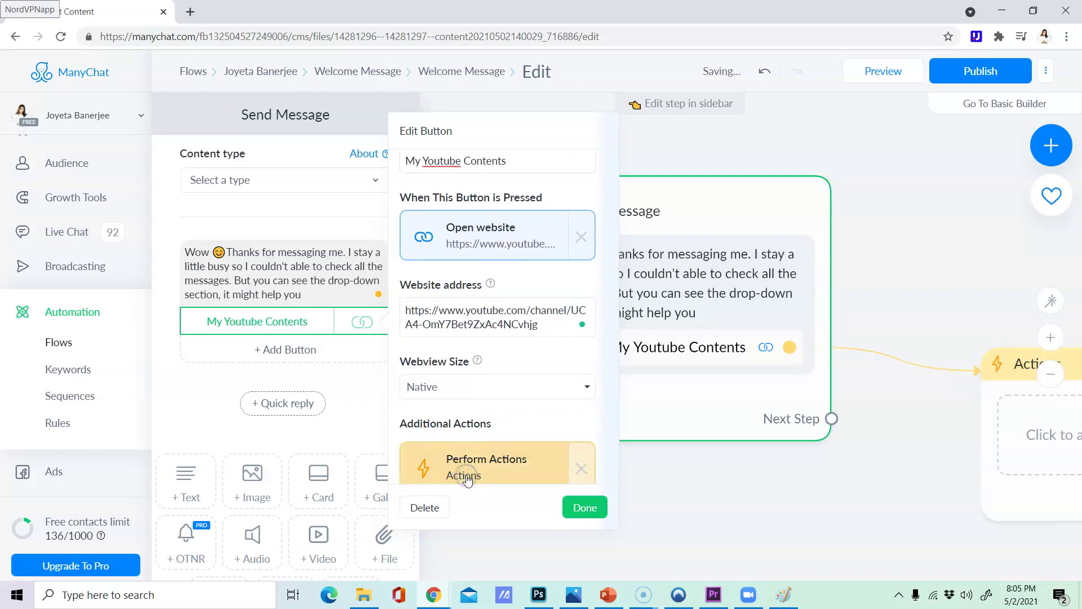
pyautogui.click(584, 462)
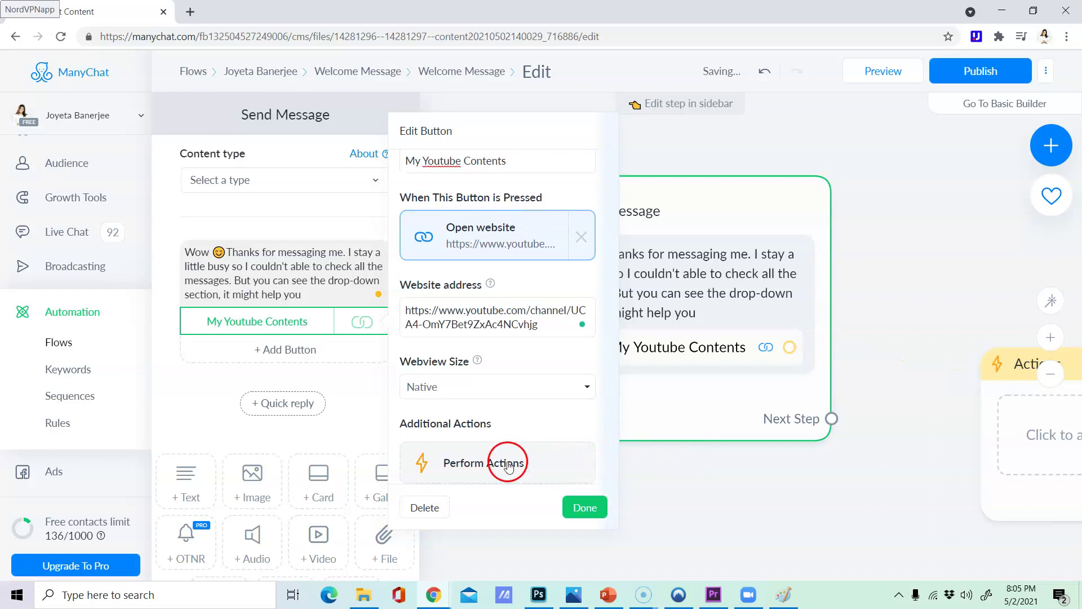
# - Set the webview size to Compact – 50% and attach a Perform Actions step, Actions #1
pyautogui.click(492, 389)
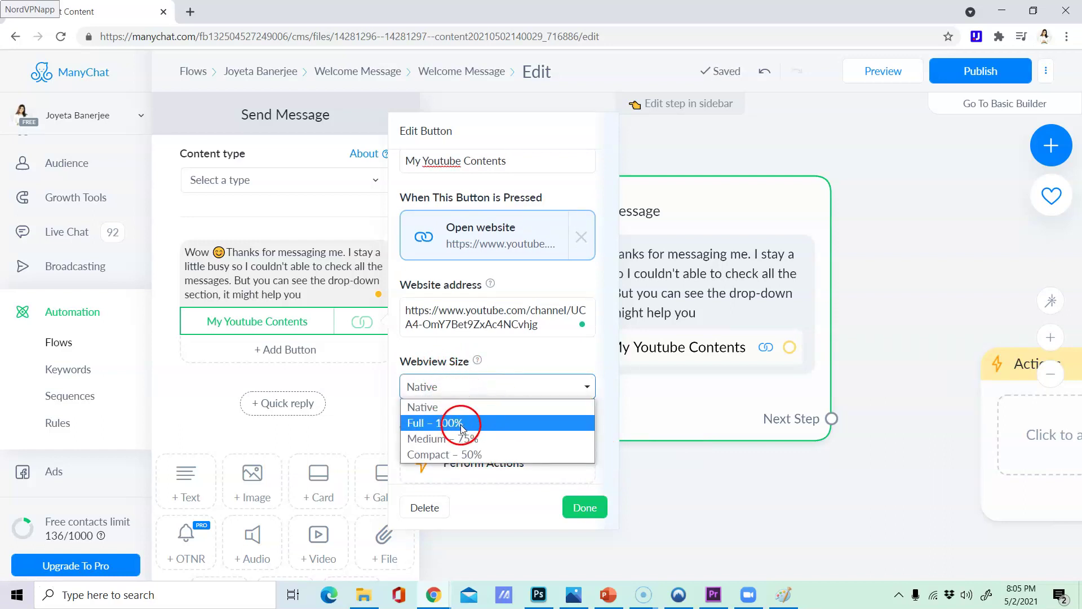
pyautogui.click(468, 453)
pyautogui.click(471, 388)
pyautogui.click(469, 440)
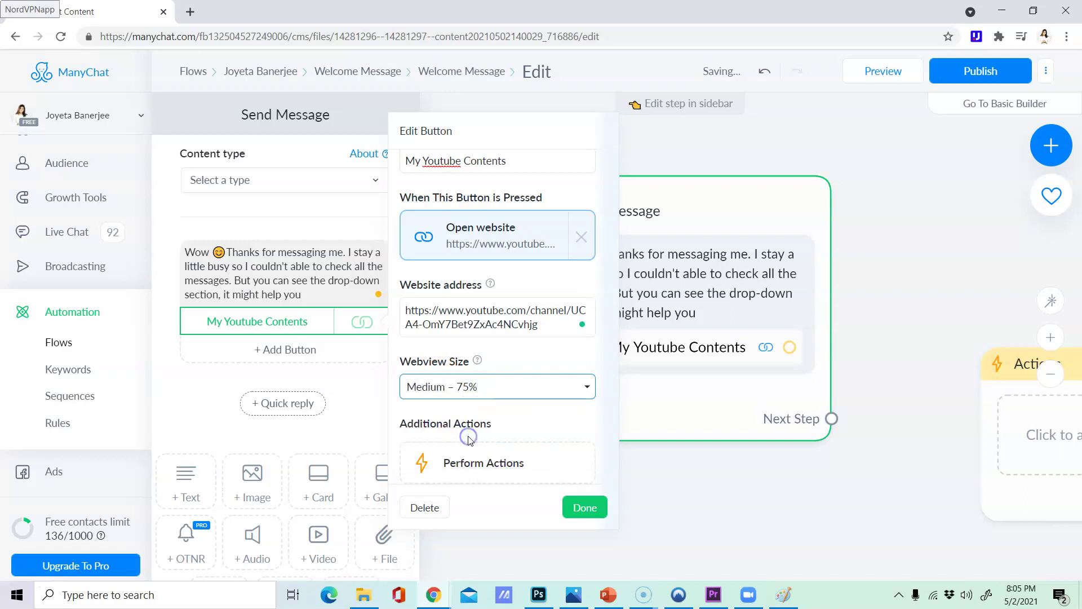
pyautogui.click(507, 388)
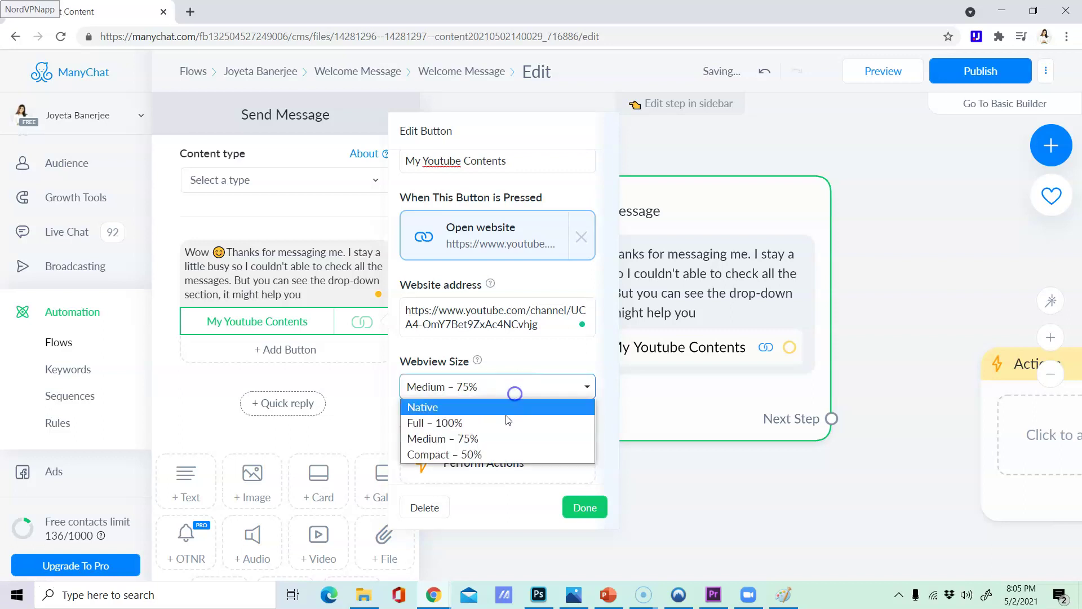
pyautogui.click(497, 451)
pyautogui.click(550, 463)
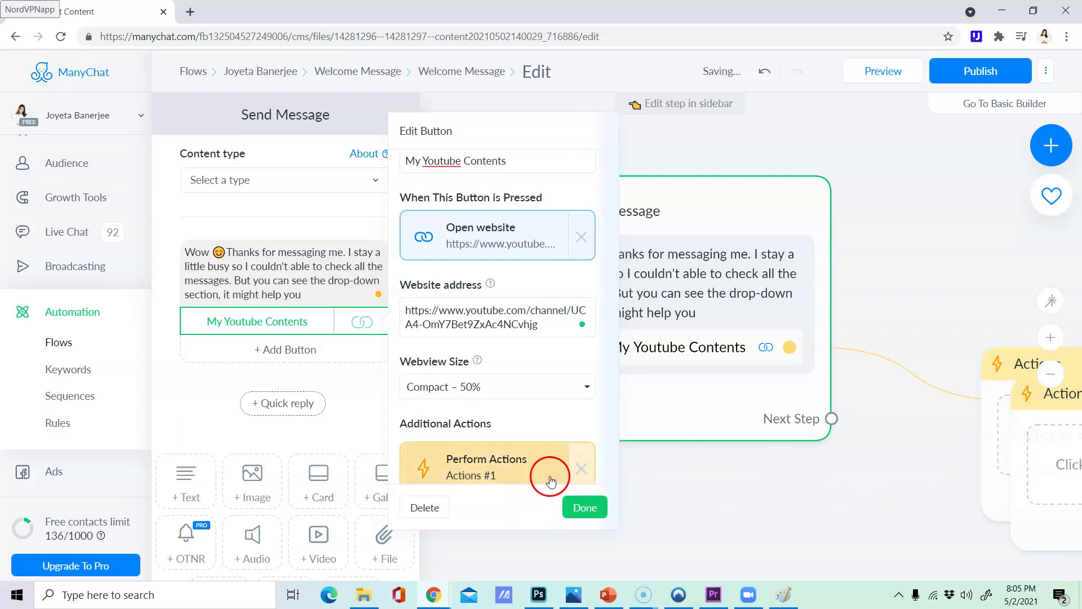
# - Remove Perform Actions from the button and delete the Actions #1 node
pyautogui.click(581, 476)
pyautogui.moveTo(1077, 440); pyautogui.dragTo(823, 421)
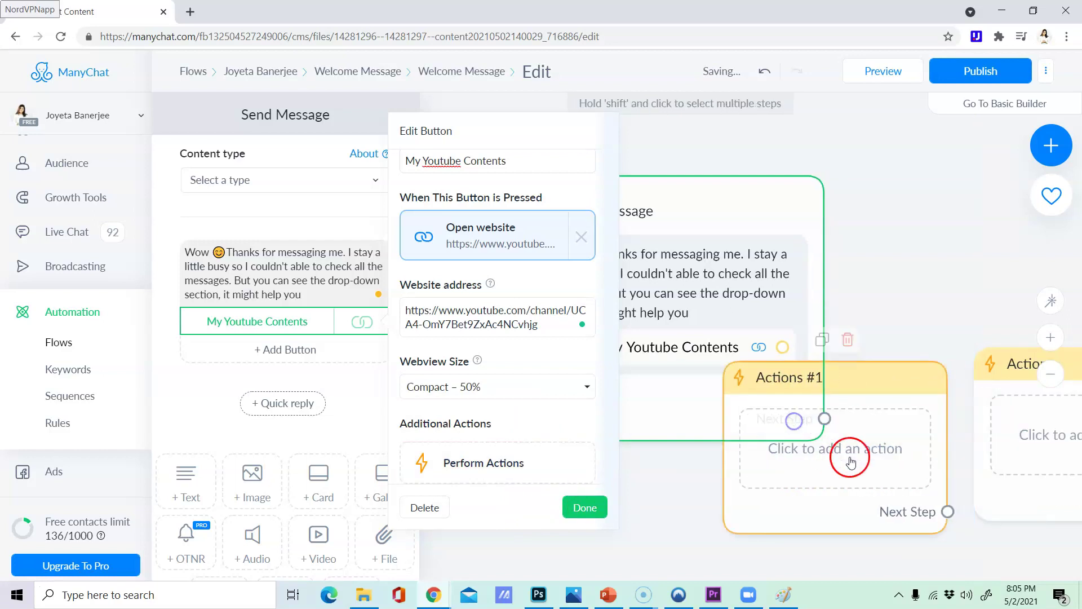
pyautogui.click(866, 462)
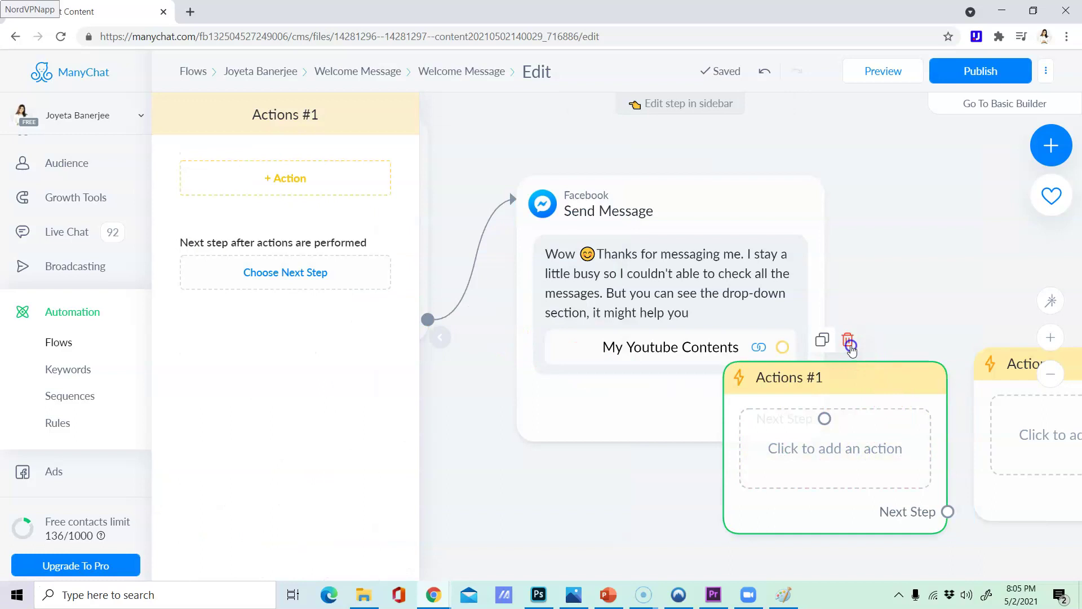
pyautogui.click(851, 345)
# - Delete the remaining Actions node and reopen the Send Message step
pyautogui.moveTo(1004, 371); pyautogui.dragTo(768, 414)
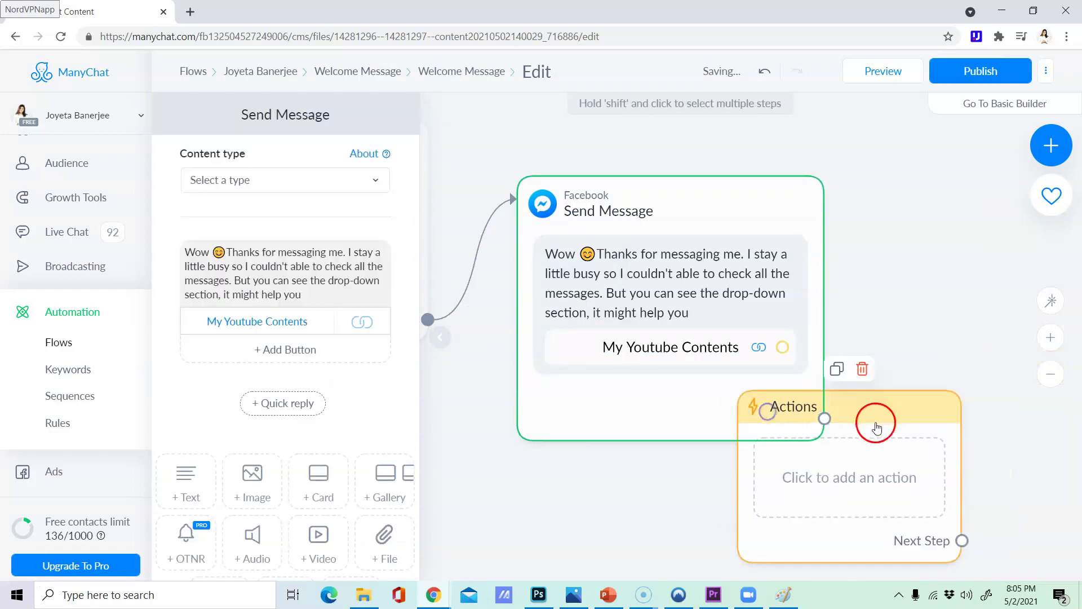
pyautogui.click(857, 365)
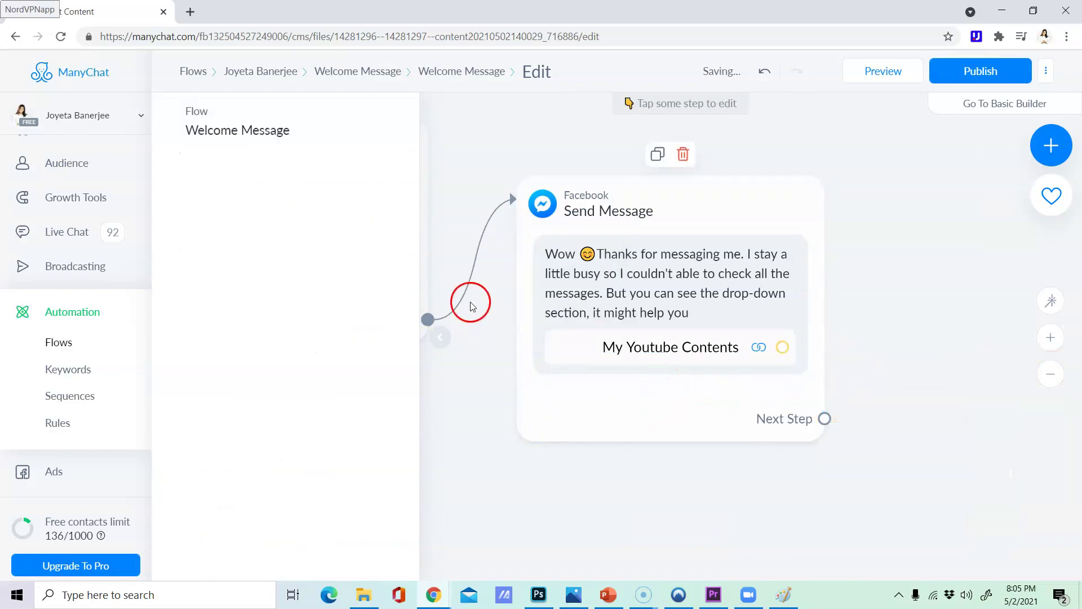
pyautogui.click(452, 136)
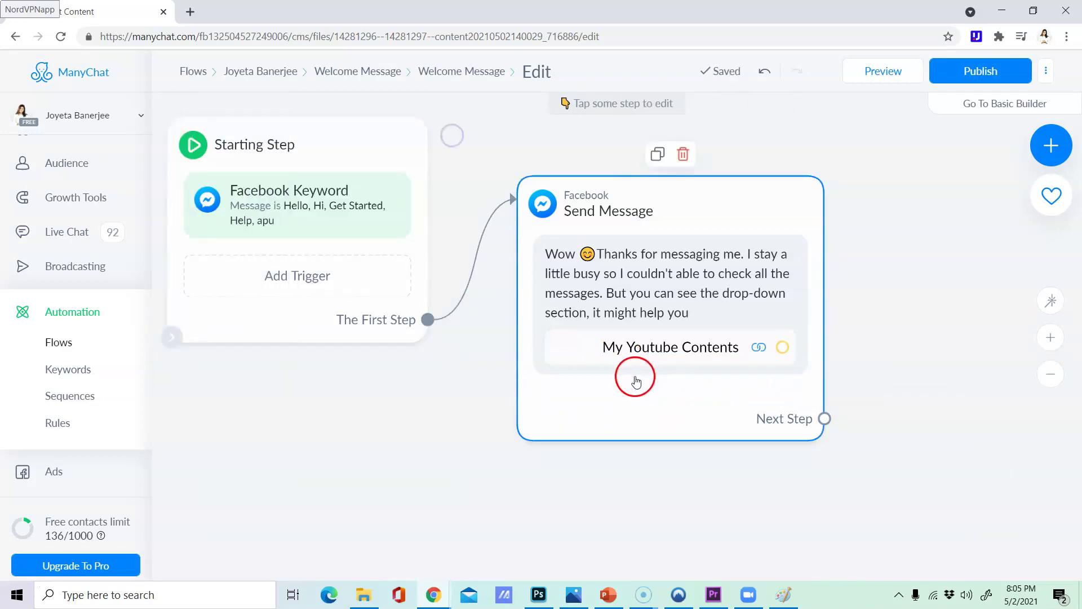
pyautogui.click(636, 293)
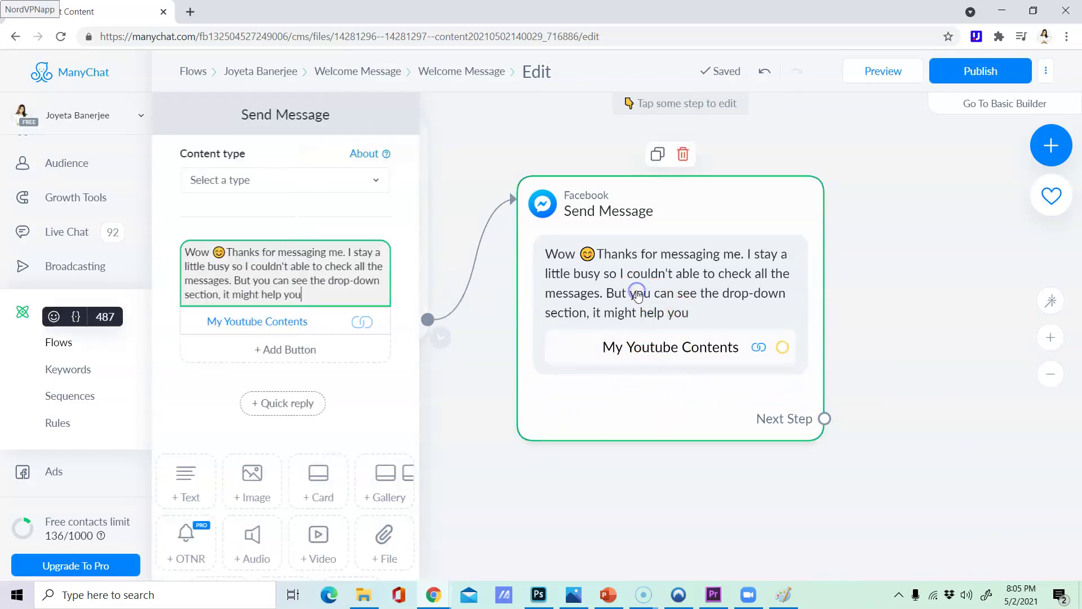
# - Add a second button titled 'Follow me in Instagram' that opens a website
pyautogui.click(245, 350)
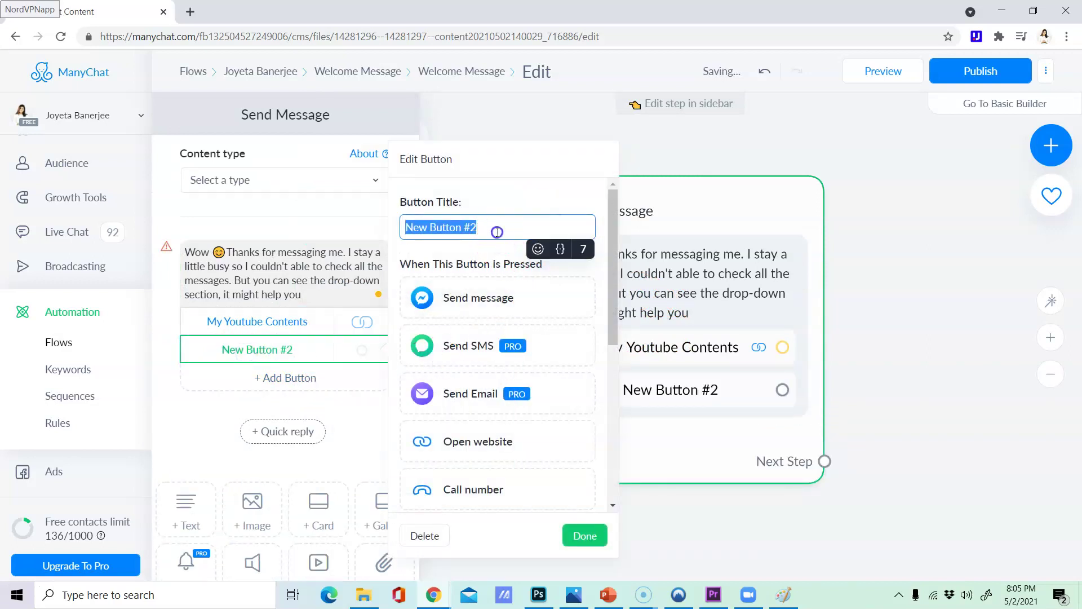
pyautogui.write('Fo')
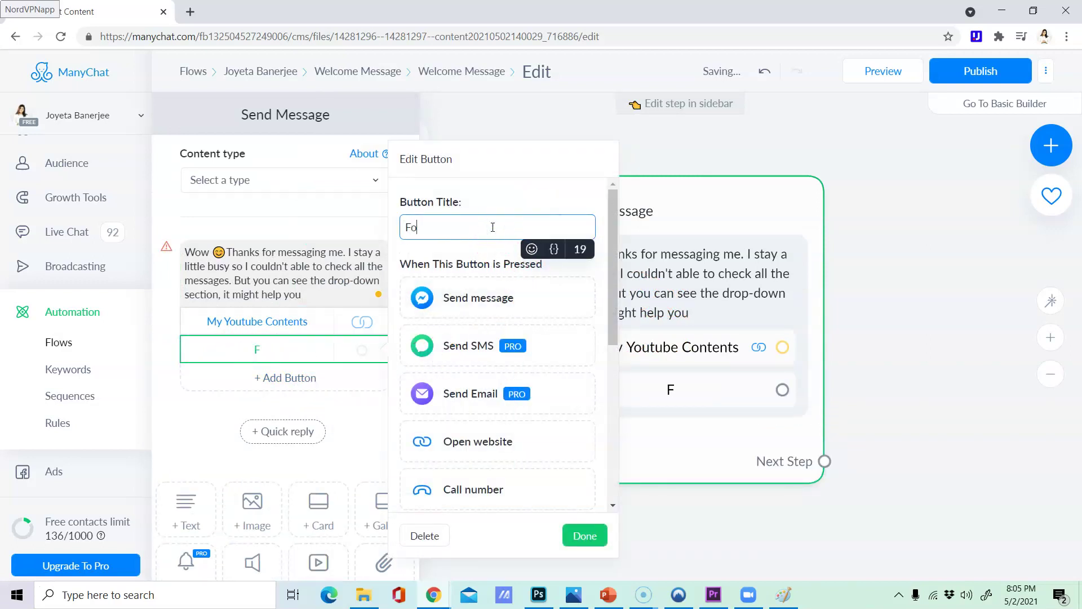
pyautogui.write('llow me in Instagram')
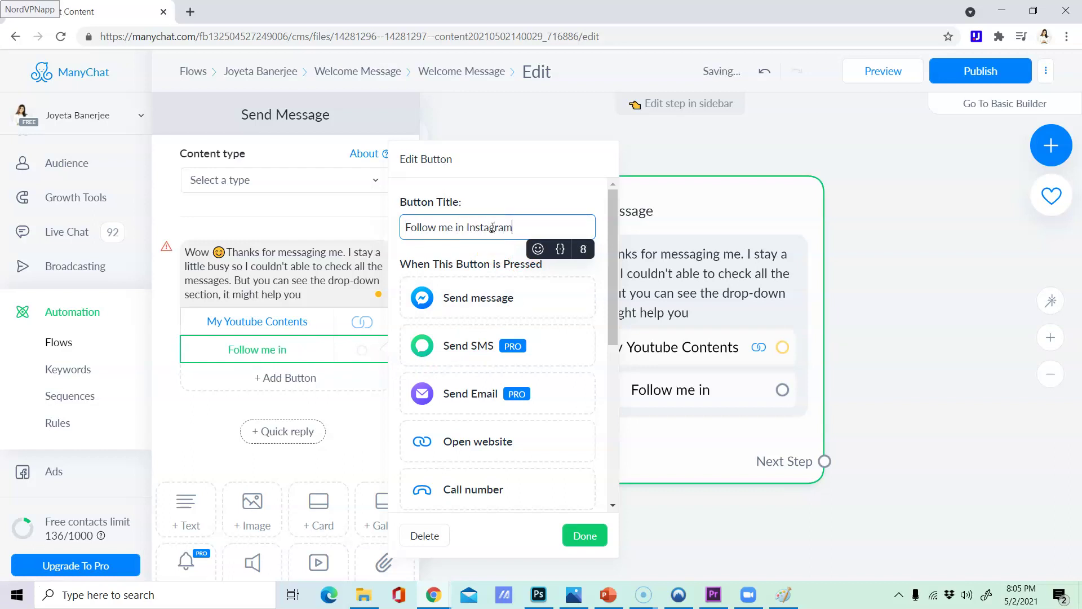
pyautogui.click(538, 441)
pyautogui.click(481, 376)
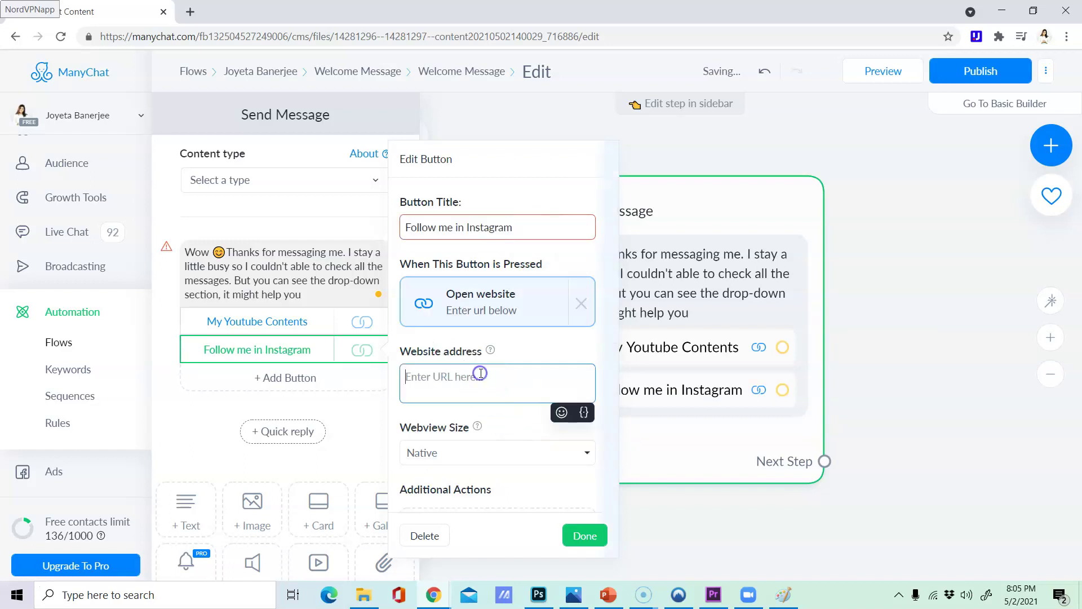
pyautogui.click(191, 11)
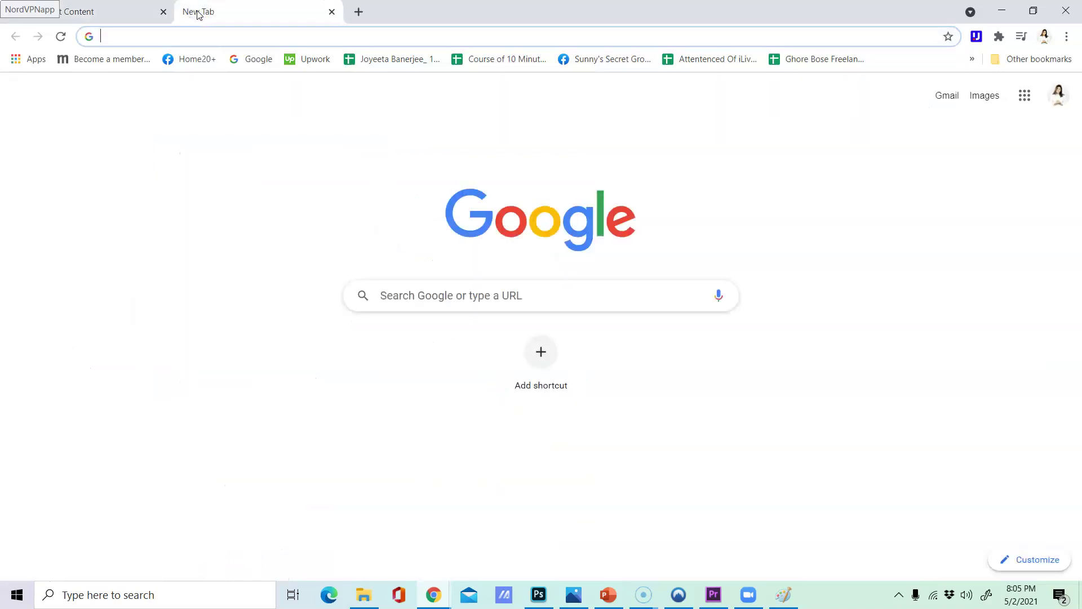
# - Find the Instagram profile, copy its address, and paste it into the button's website field
pyautogui.write('hoye')
pyautogui.press('BackSpace')
pyautogui.press('BackSpace')
pyautogui.press('BackSpace')
pyautogui.press('BackSpace')
pyautogui.write('joyeta_b')
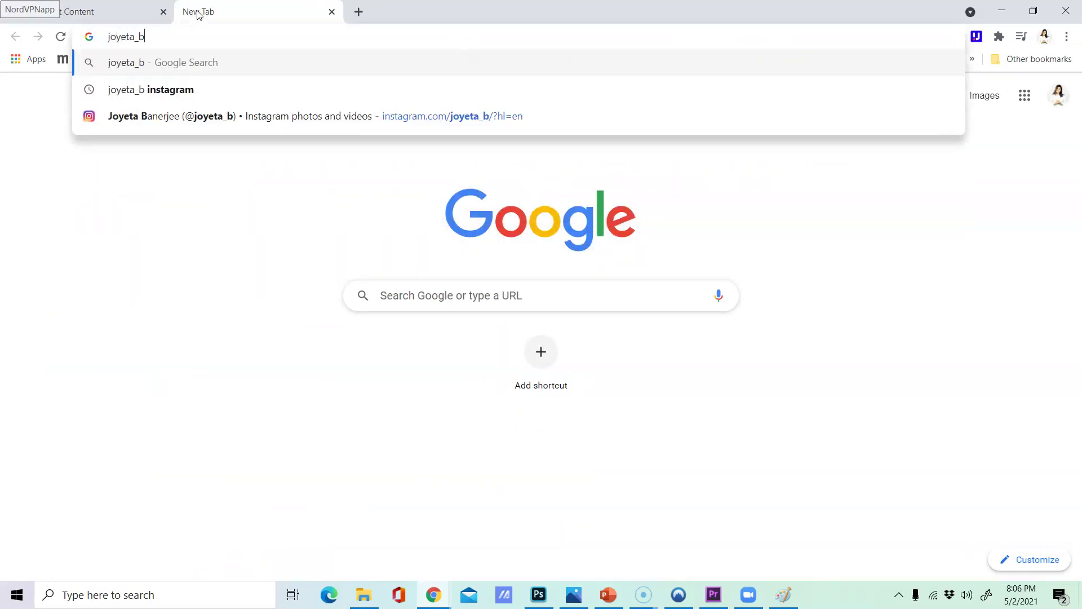
pyautogui.press('Return')
pyautogui.click(224, 23)
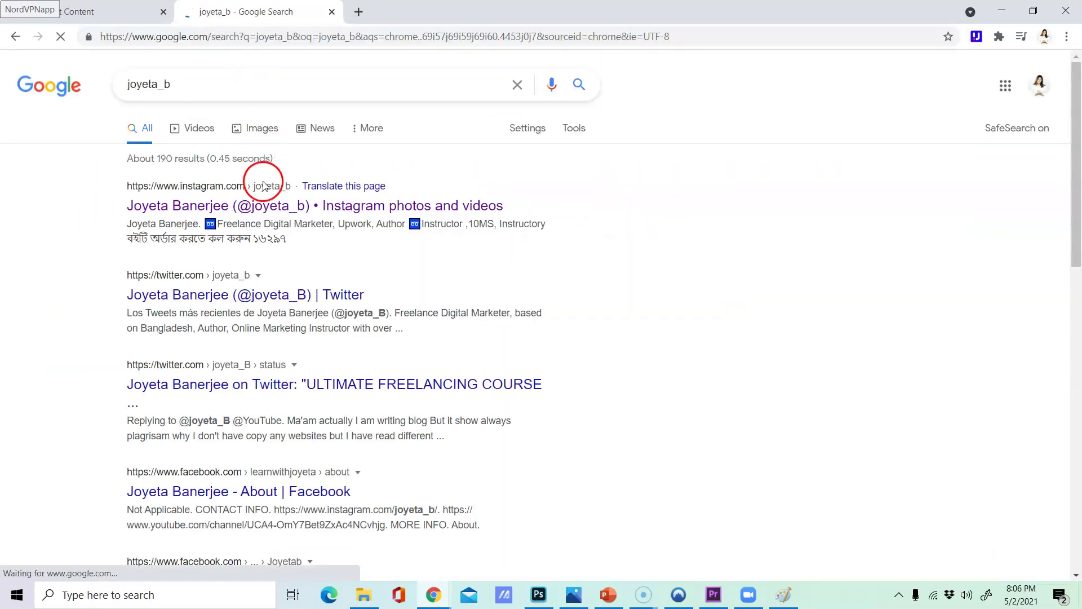
pyautogui.click(273, 210)
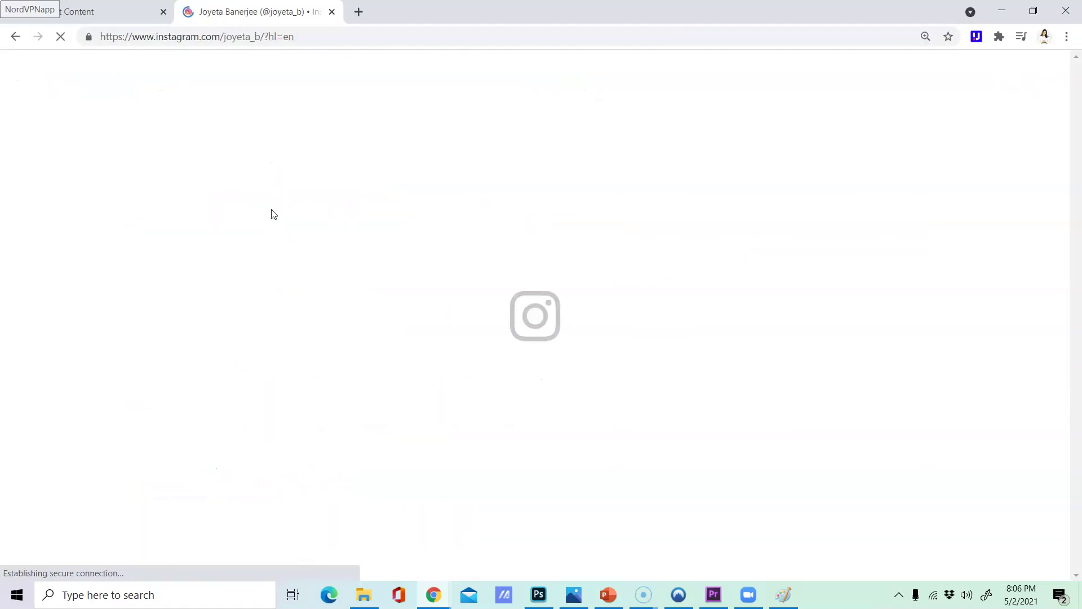
pyautogui.click(261, 37)
pyautogui.hotkey('ctrl', 'c')
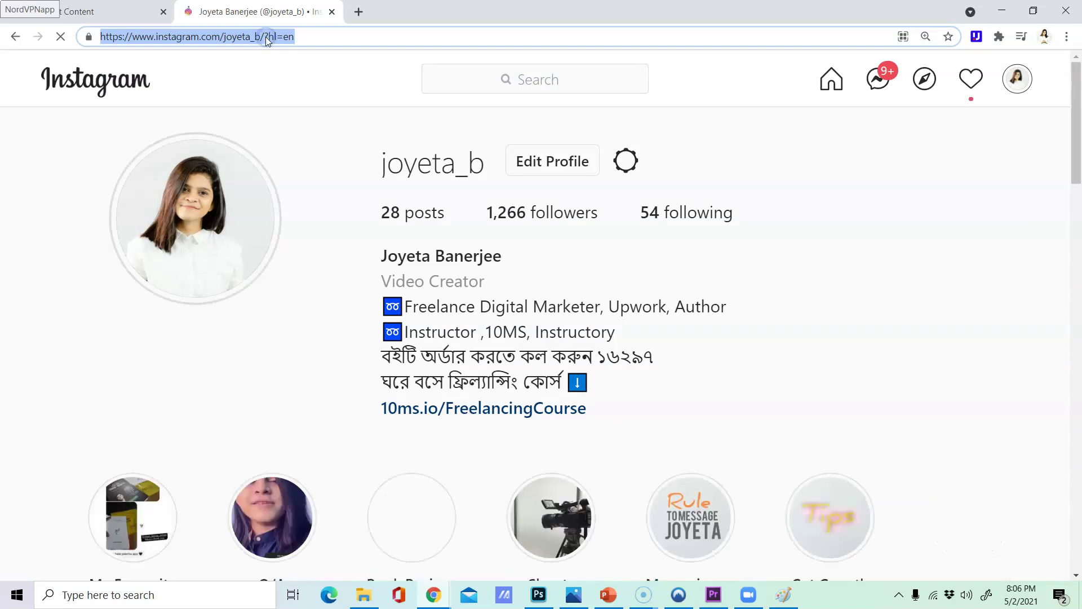
pyautogui.click(125, 11)
pyautogui.click(531, 370)
pyautogui.hotkey('ctrl', 'v')
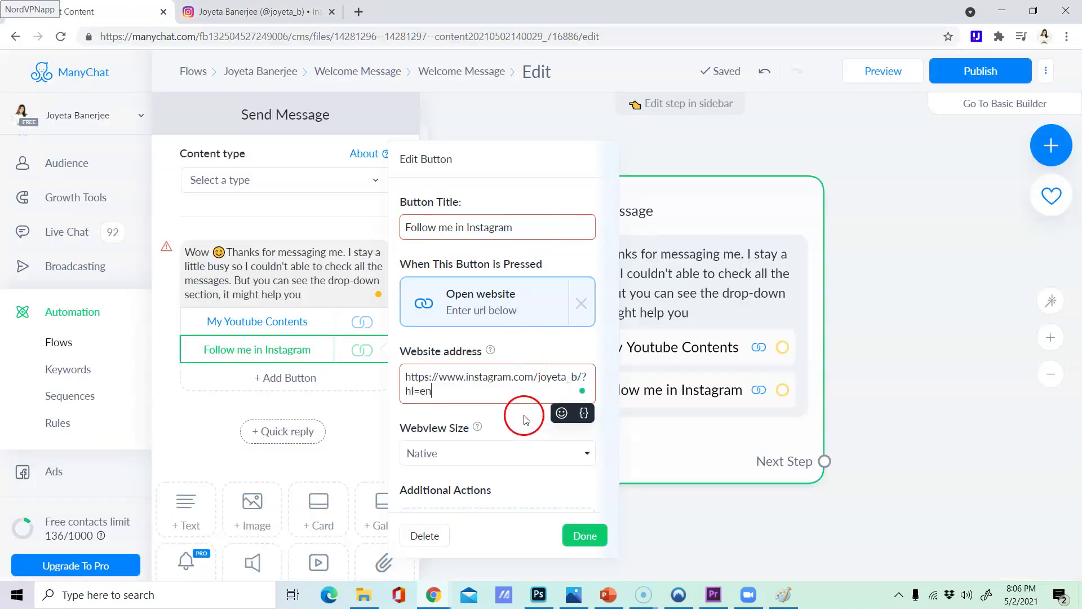
# - Set the Instagram button's webview size to Compact – 50% and confirm it
pyautogui.click(473, 448)
pyautogui.click(488, 521)
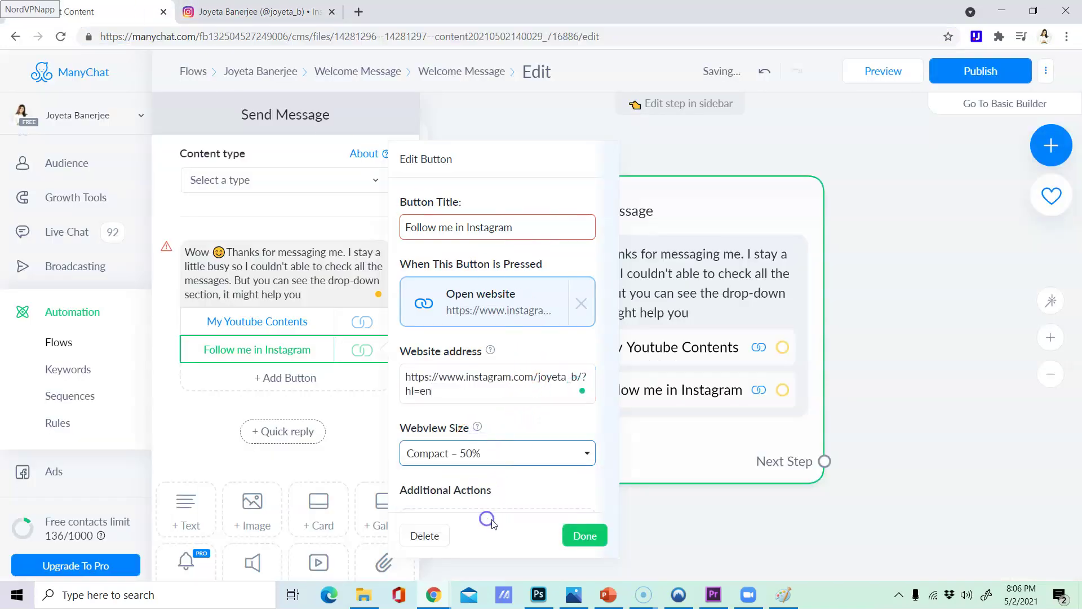
pyautogui.scroll(-1, 498, 447)
pyautogui.click(592, 532)
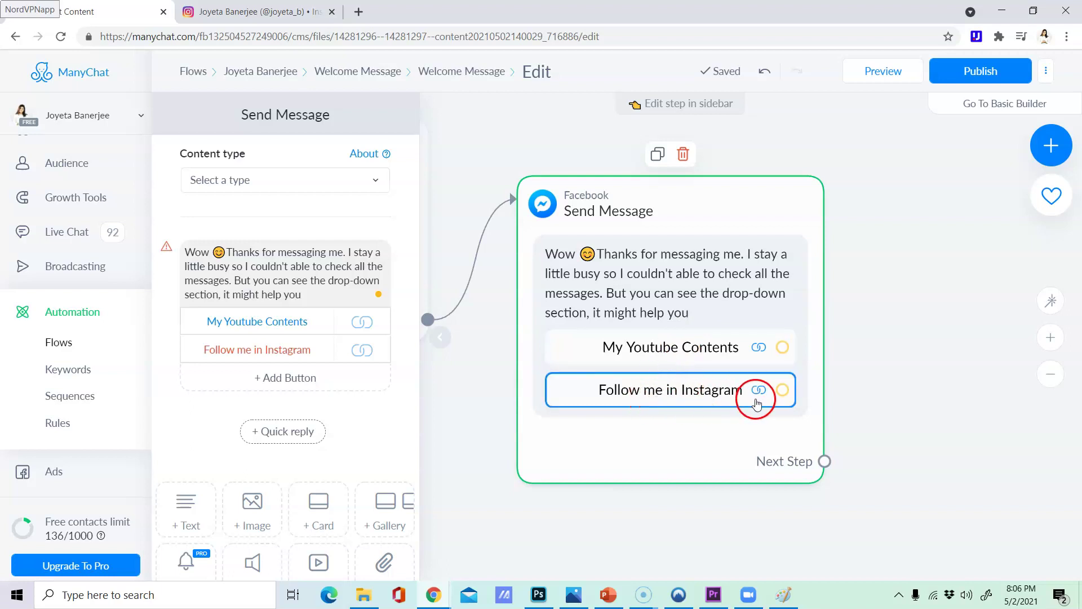
pyautogui.click(306, 389)
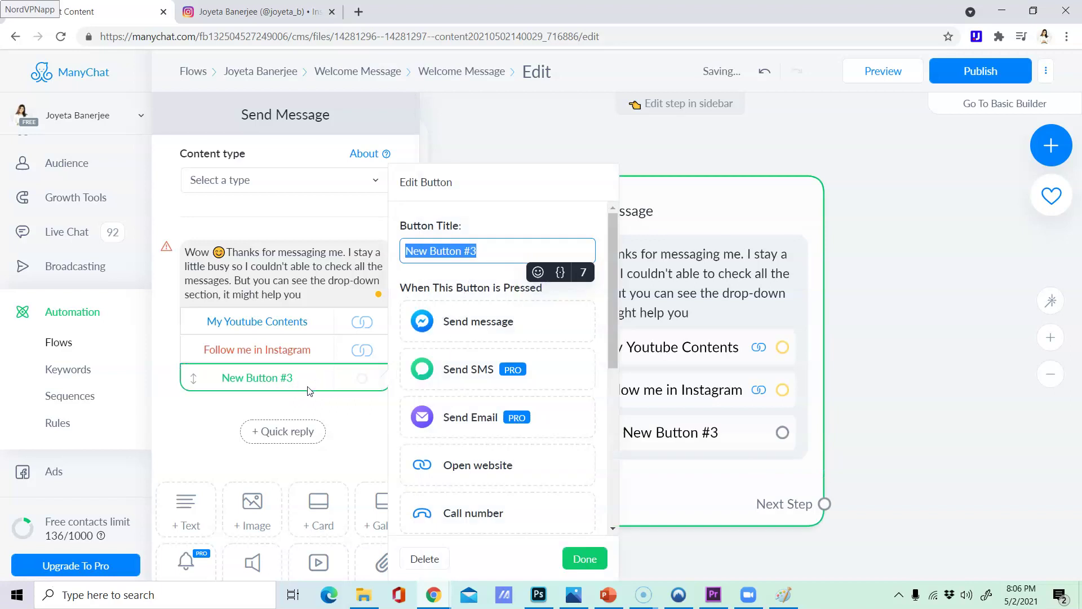
# - Title the third button 'My Courses', trying and then removing a Start another Flow action
pyautogui.tripleClick(492, 258)
pyautogui.write('My Courses')
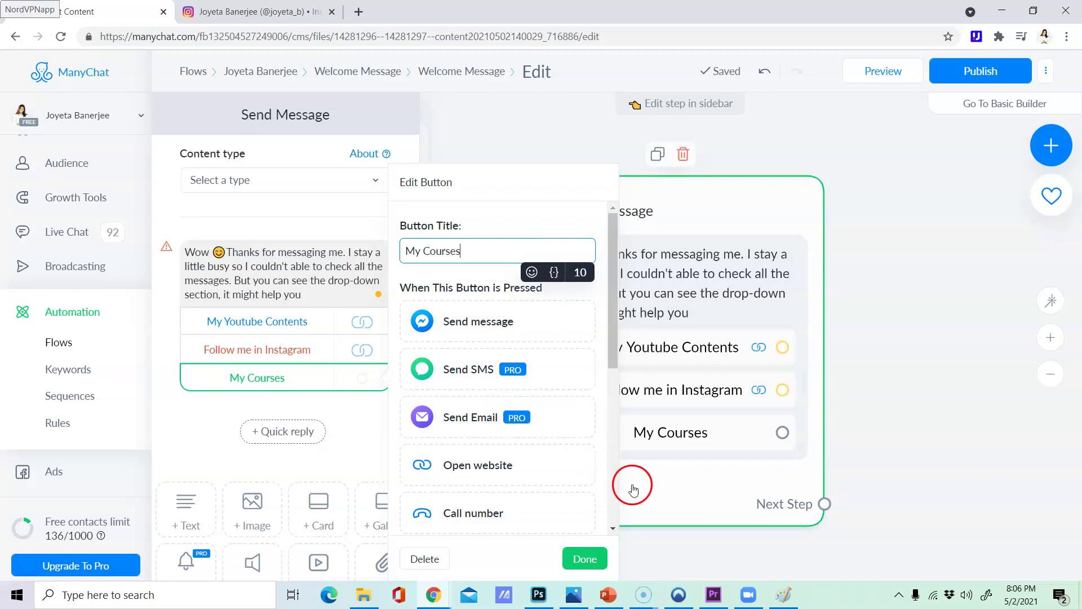
pyautogui.scroll(-3, 556, 460)
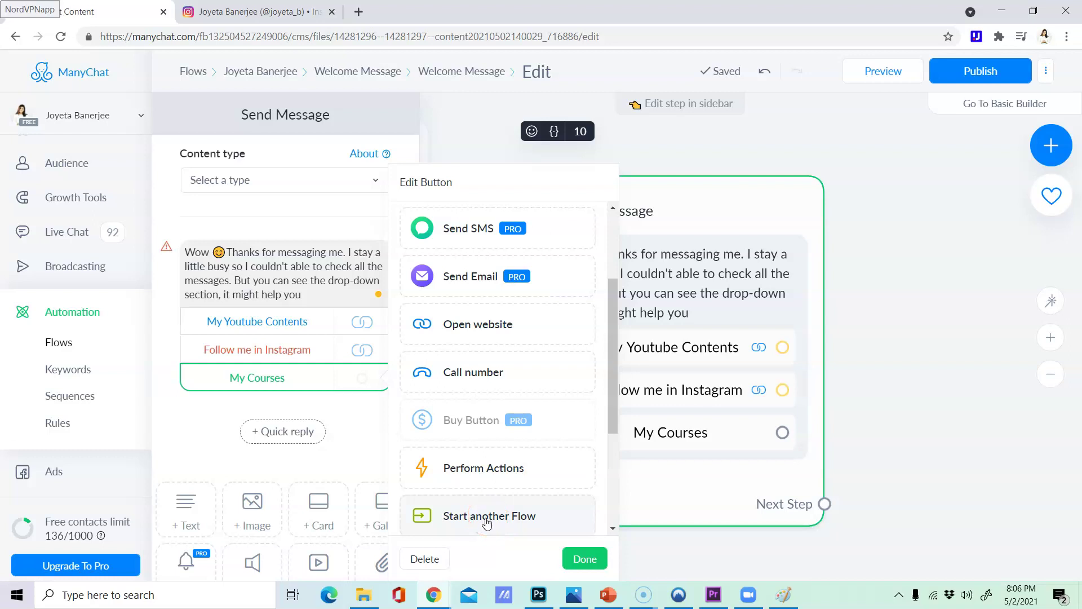
pyautogui.scroll(3, 496, 485)
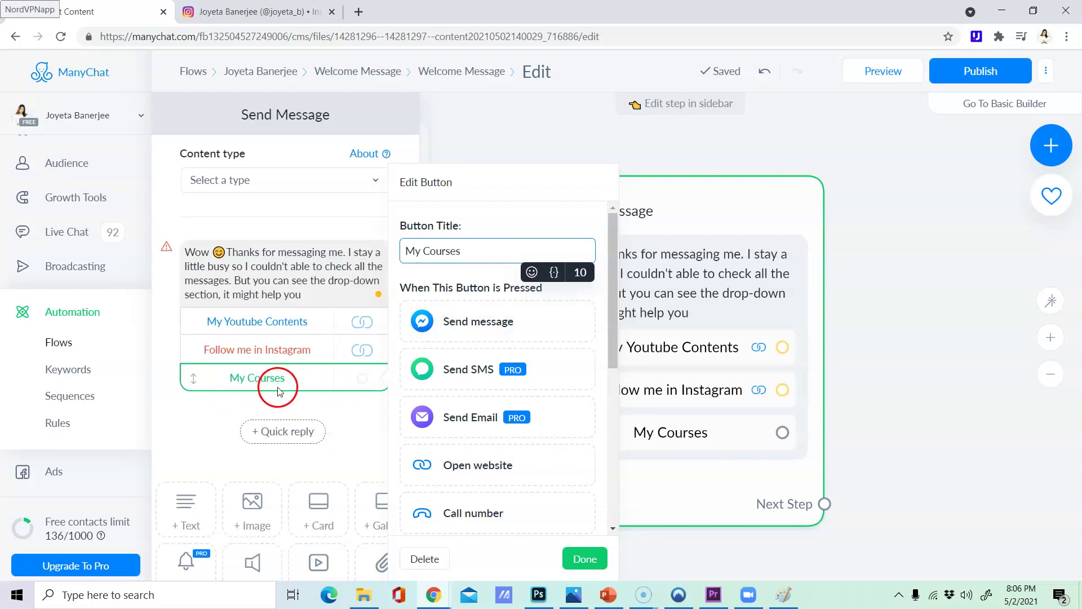
pyautogui.scroll(-2, 278, 391)
pyautogui.scroll(-2, 398, 394)
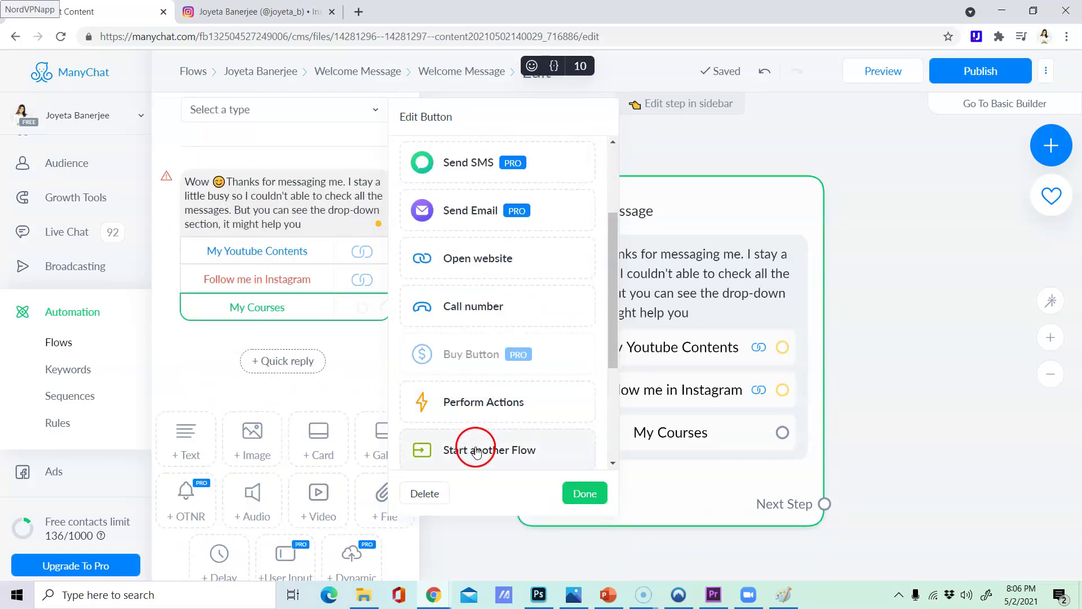
pyautogui.click(475, 451)
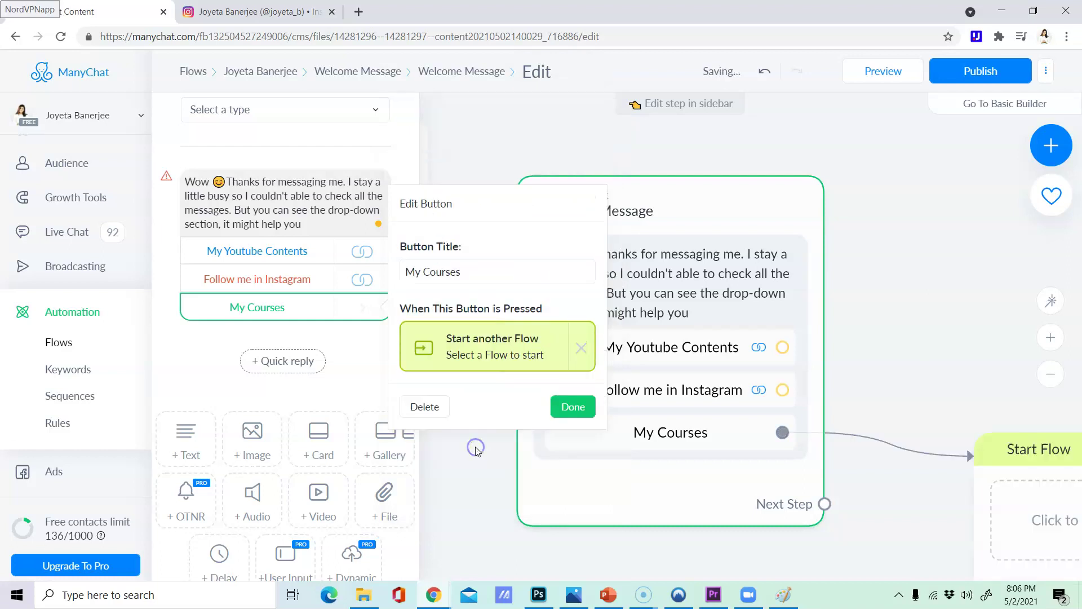
pyautogui.click(582, 348)
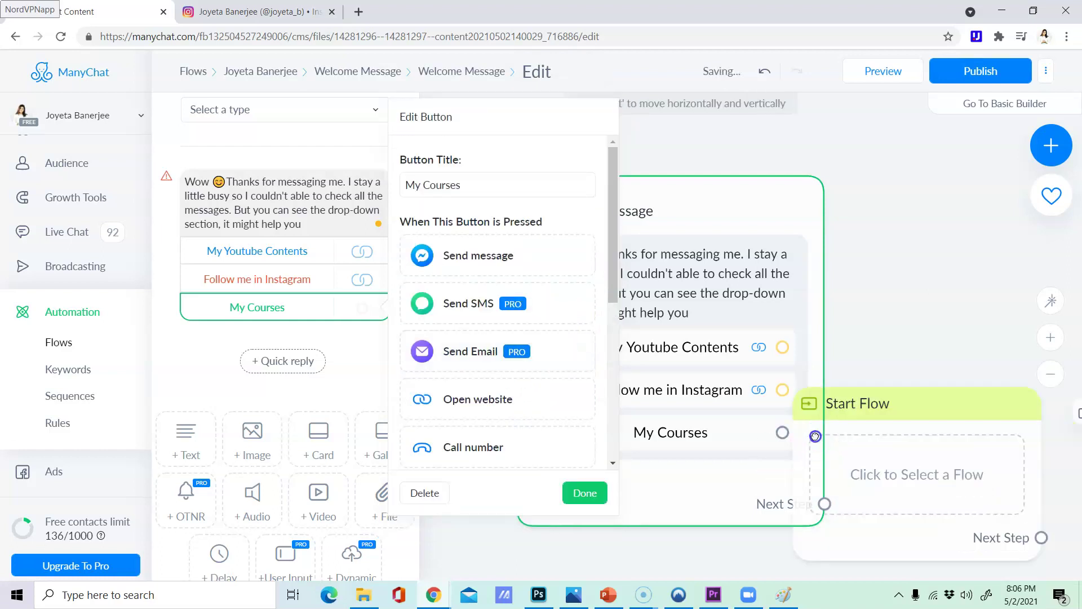
pyautogui.click(890, 363)
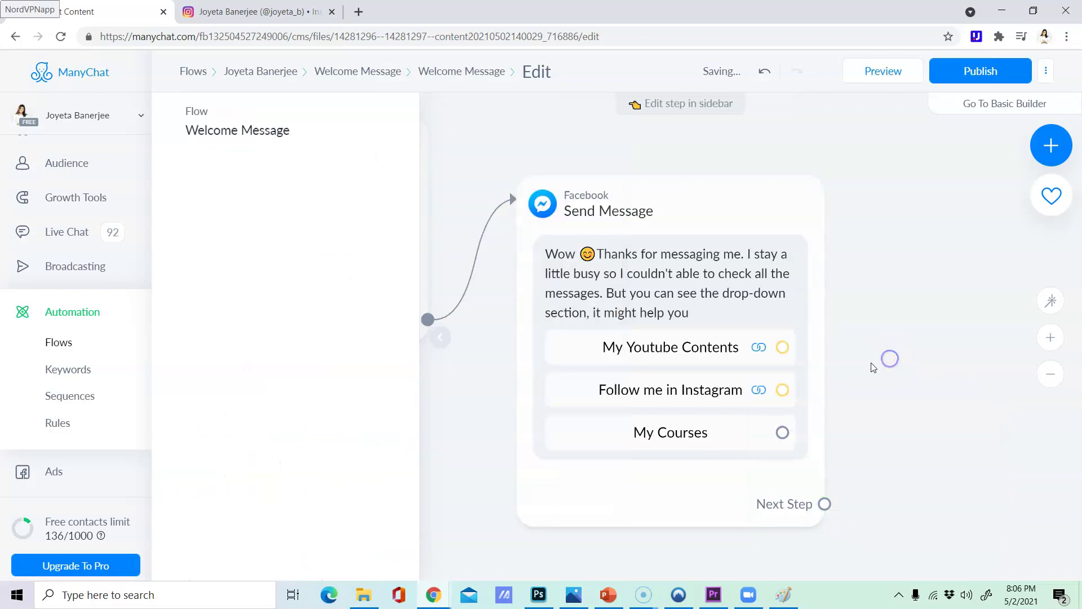
# - Finish the My Courses button and preview the flow, which flags a title over 20 characters
pyautogui.click(675, 443)
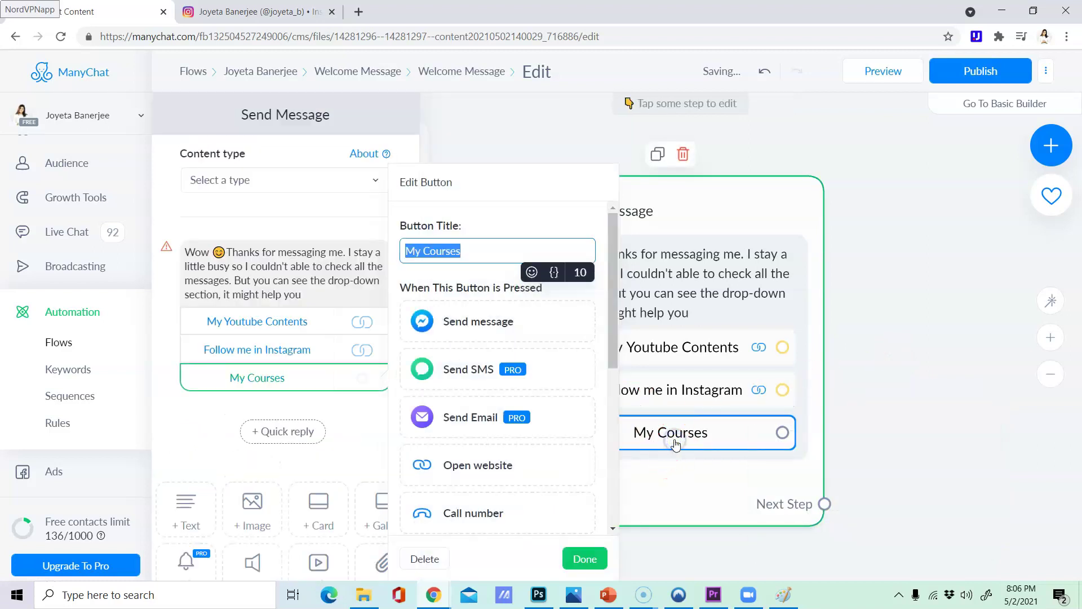
pyautogui.scroll(-3, 468, 463)
pyautogui.scroll(-3, 496, 515)
pyautogui.click(585, 568)
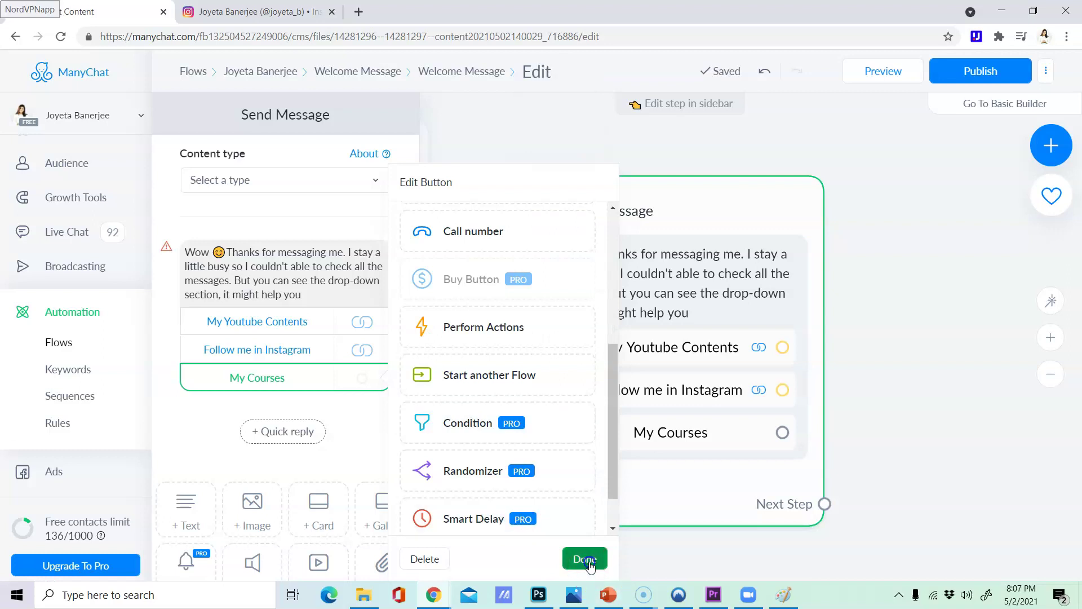
pyautogui.click(906, 76)
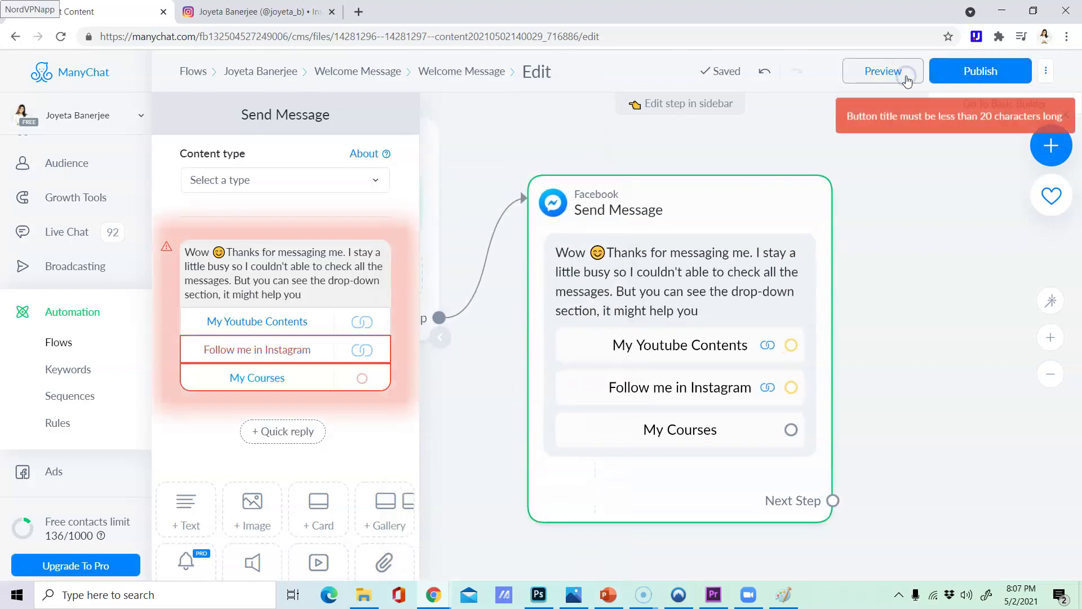
# - Rename the 'Follow me in Instagram' button to 'Instagram Profile'
pyautogui.click(316, 378)
pyautogui.click(299, 351)
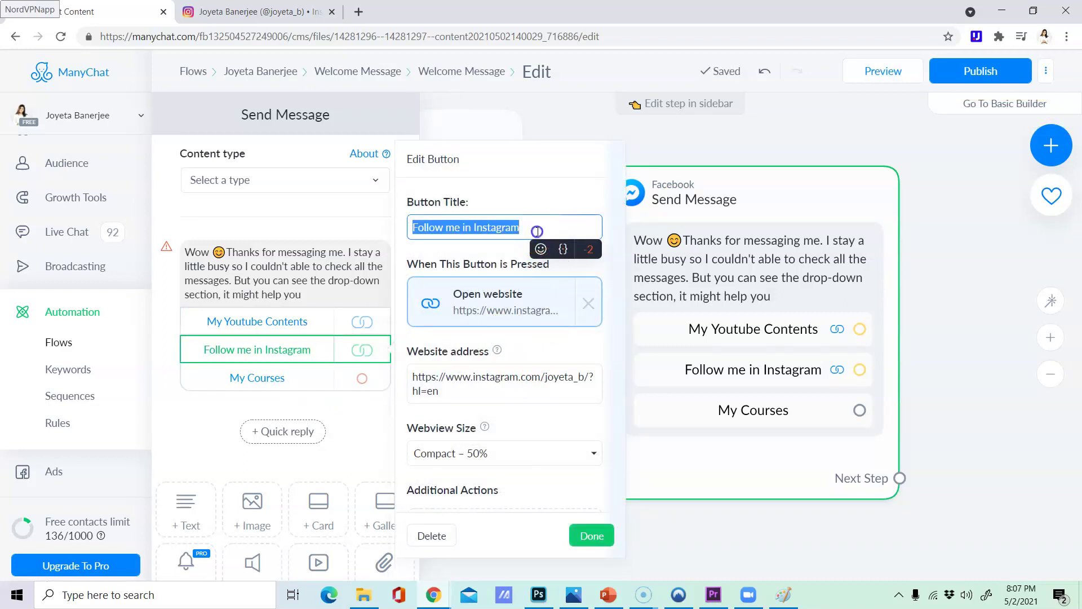
pyautogui.click(581, 234)
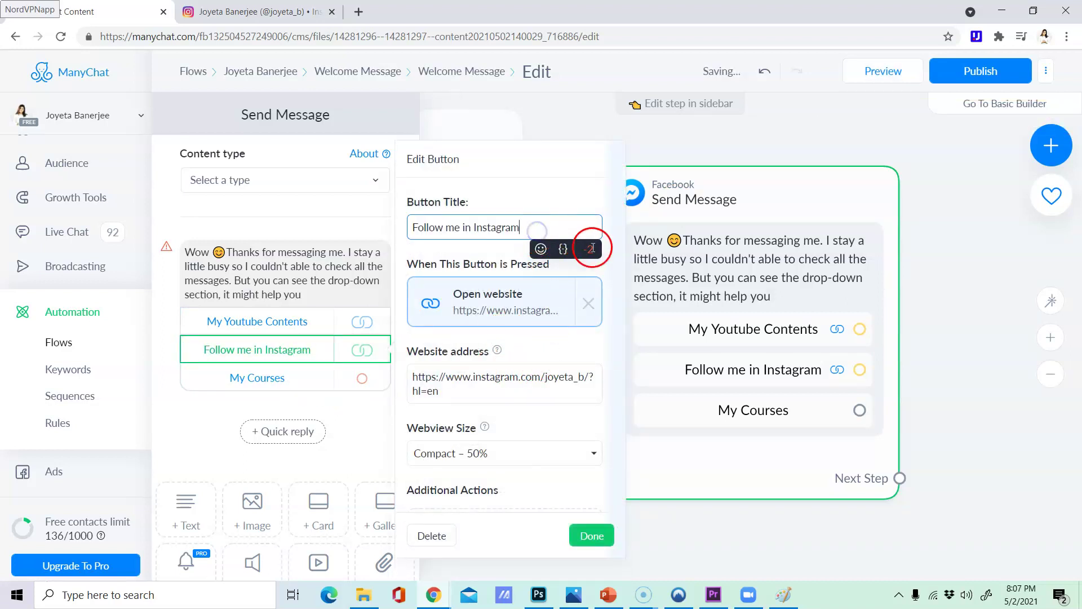
pyautogui.click(462, 227)
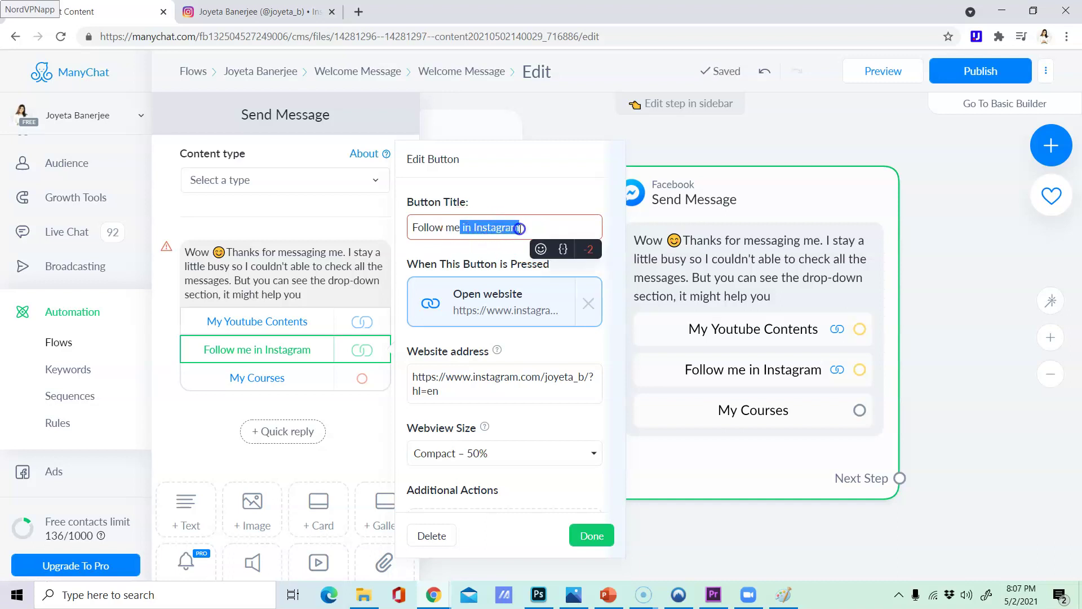
pyautogui.click(468, 230)
pyautogui.moveTo(473, 226); pyautogui.dragTo(411, 229)
pyautogui.press('BackSpace')
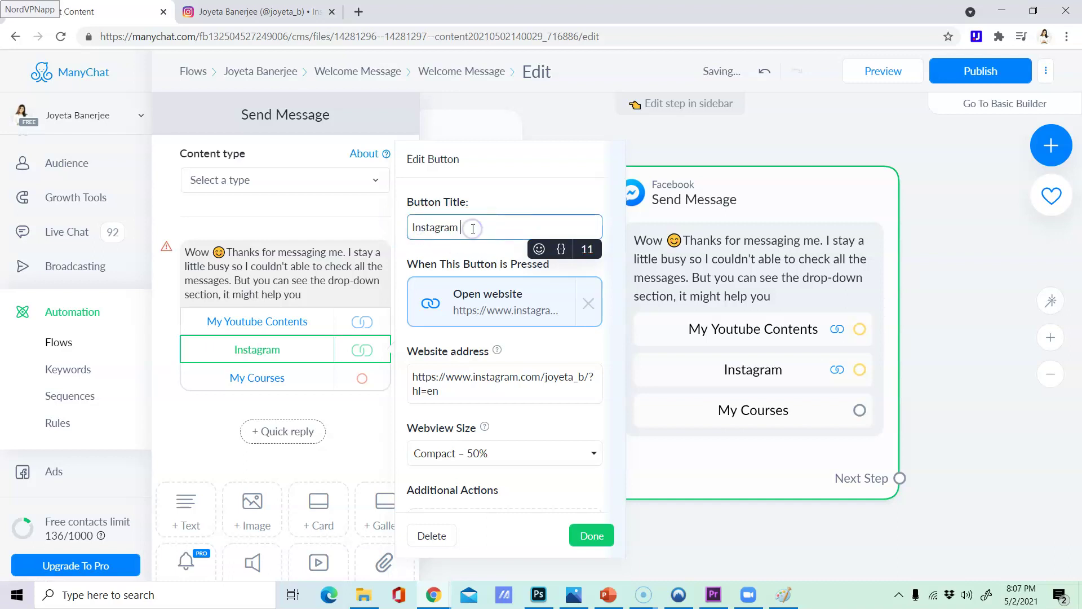
pyautogui.write('e')
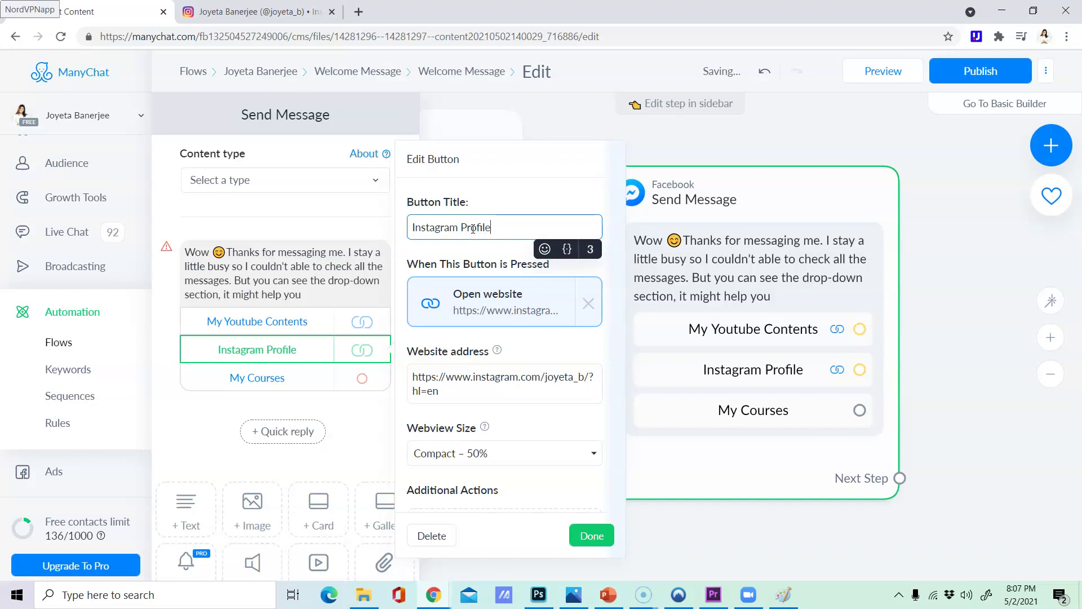
pyautogui.click(581, 537)
# - Delete the My Courses button
pyautogui.click(299, 379)
pyautogui.scroll(-3, 423, 476)
pyautogui.click(432, 559)
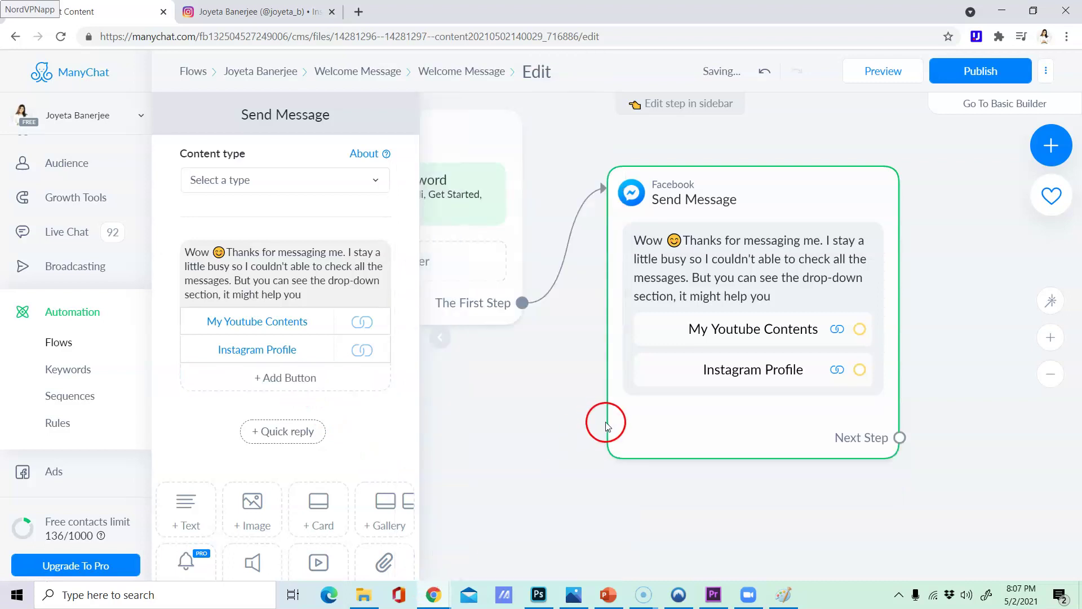
# - Close the message editor and send the Welcome Message flow preview to Messenger, opening it in a new tab
pyautogui.click(606, 425)
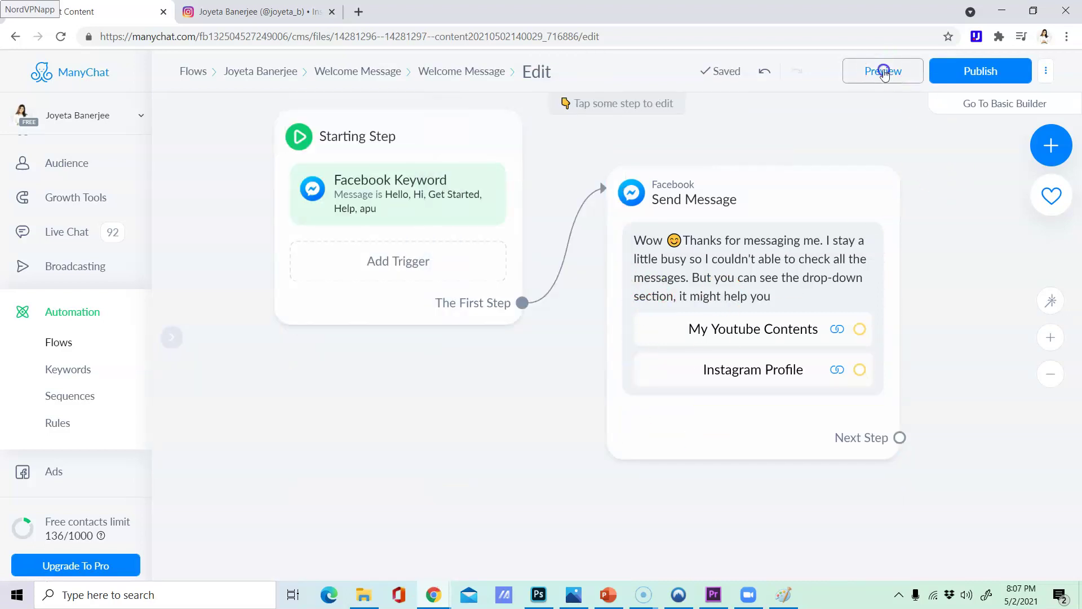
pyautogui.click(884, 72)
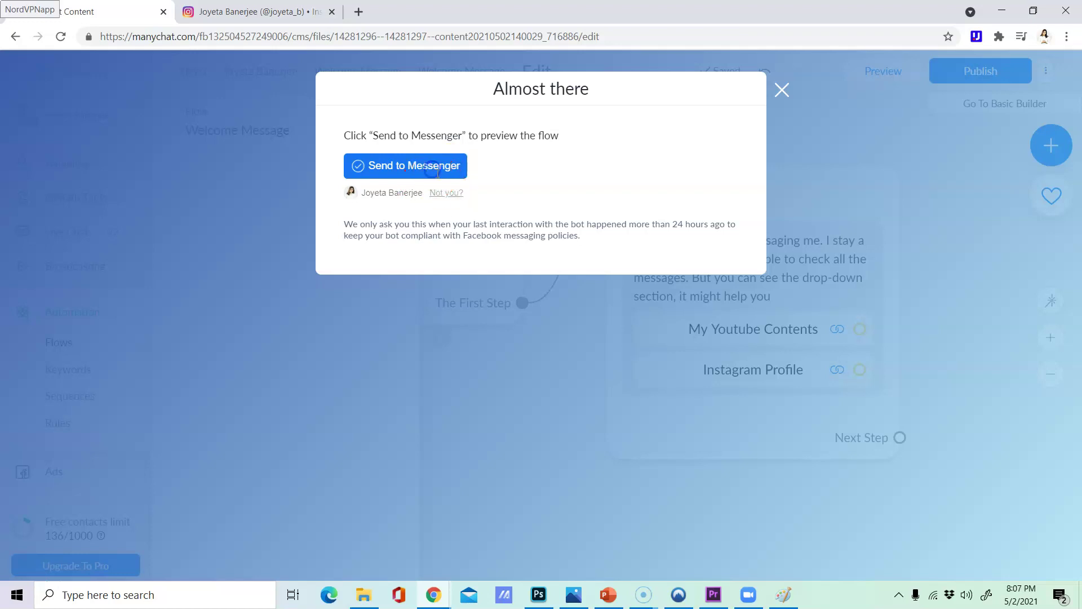
pyautogui.click(446, 195)
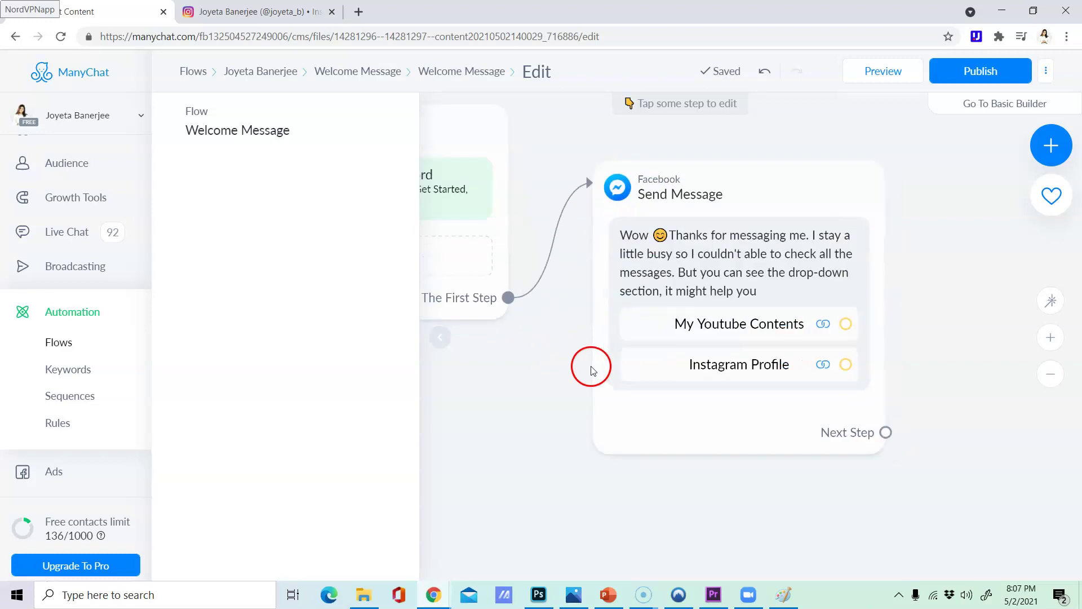
pyautogui.click(946, 211)
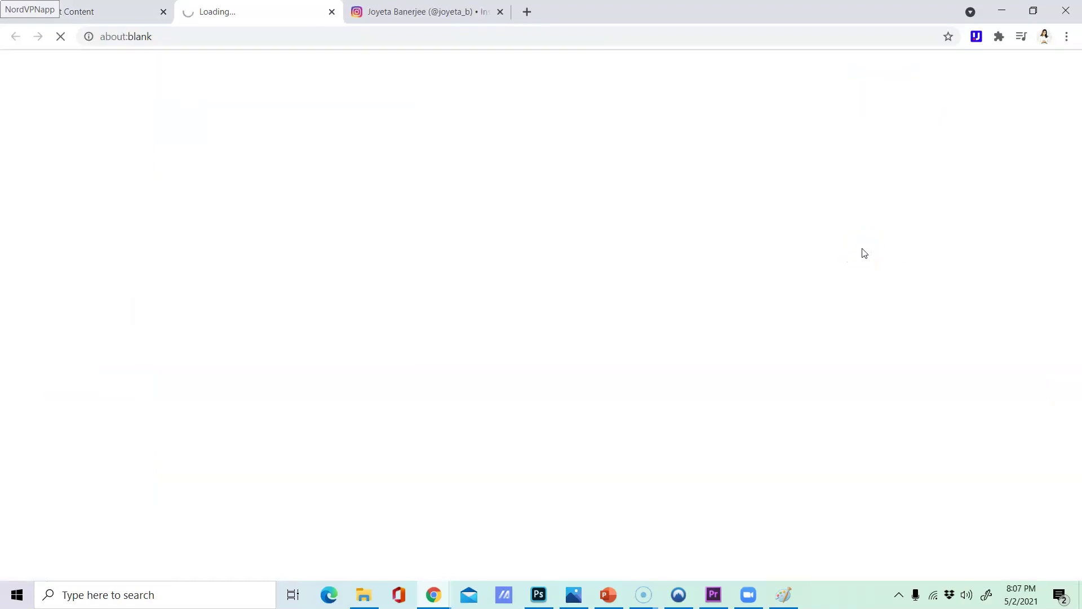
# - Continue into Messenger with the current account, dismiss the notice, and try the Instagram Profile button
pyautogui.click(598, 325)
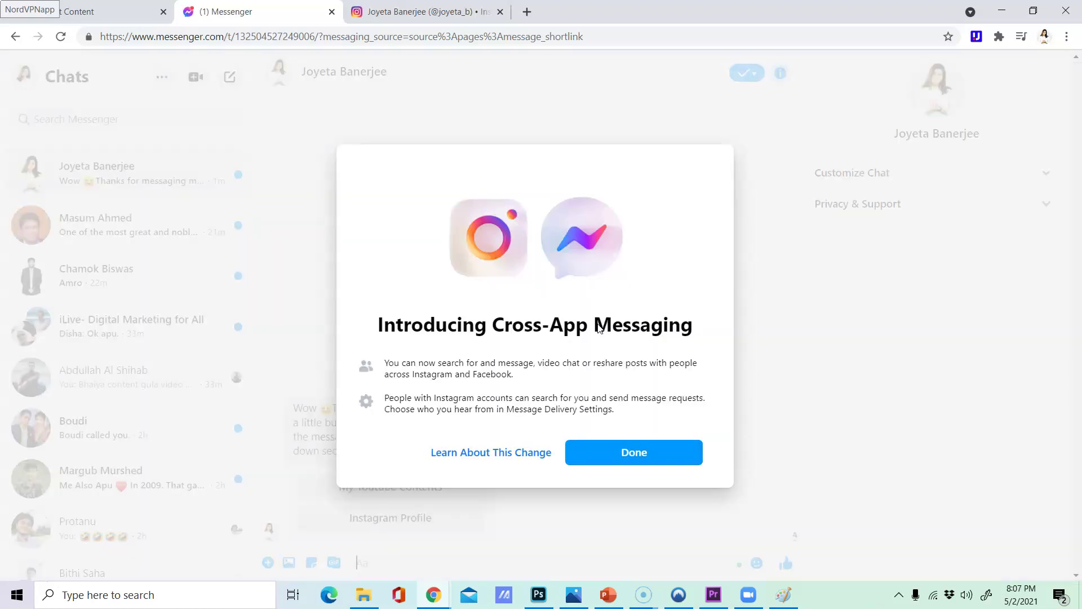
pyautogui.click(567, 449)
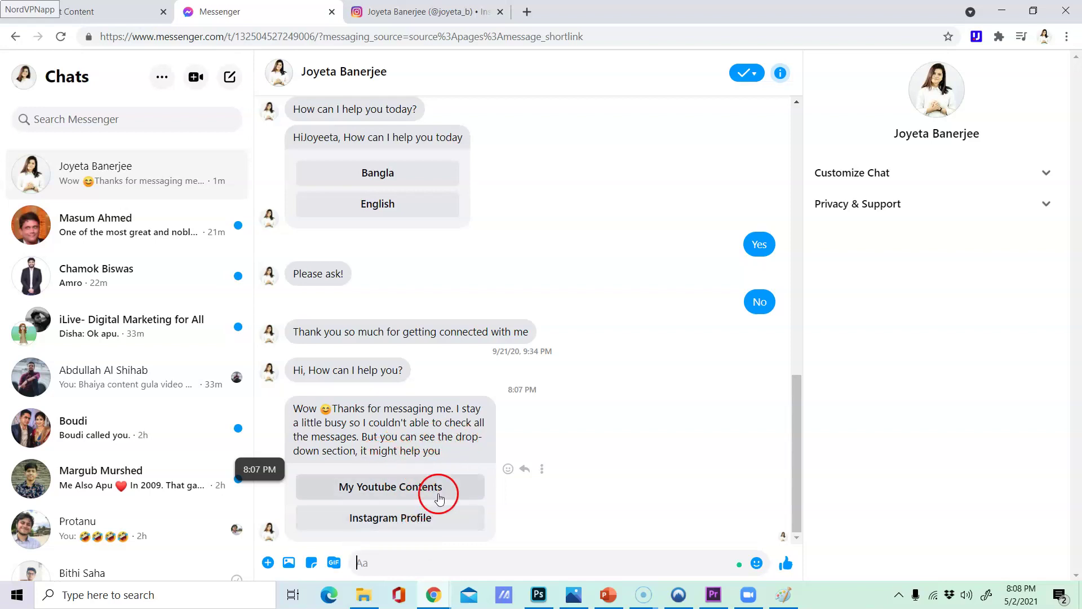
pyautogui.click(382, 524)
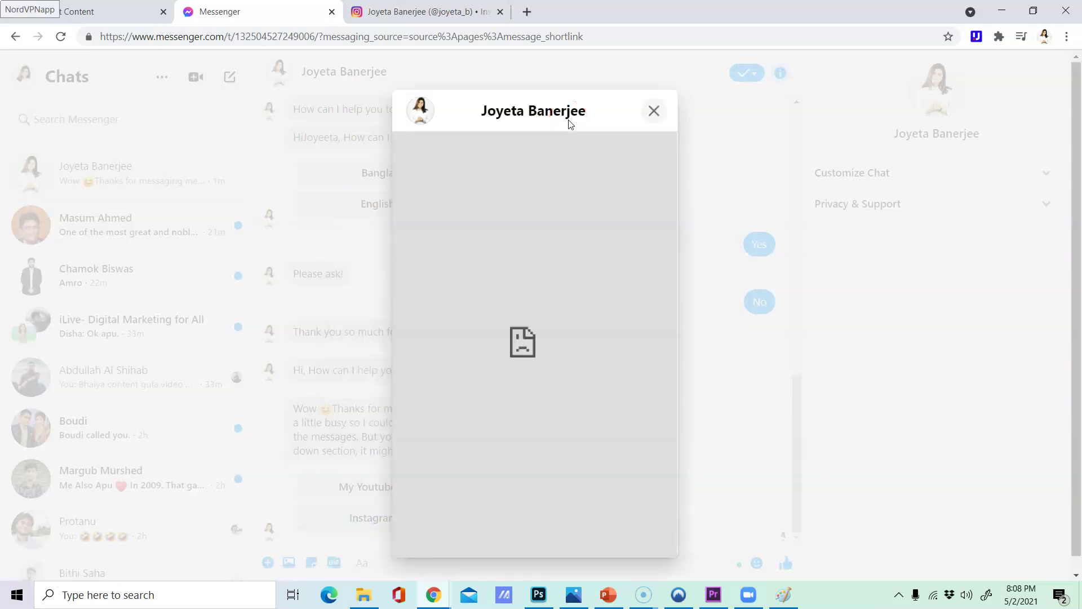
pyautogui.click(654, 111)
# - Try the My Youtube Contents button, close its refused-connection popup, and return to the ManyChat tab
pyautogui.click(407, 489)
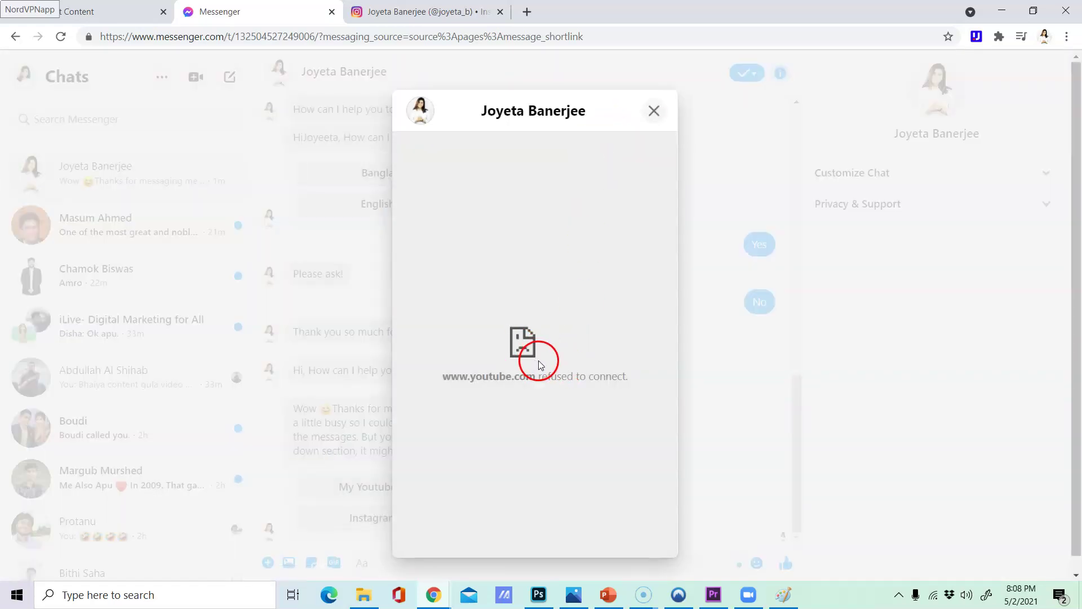
pyautogui.click(655, 112)
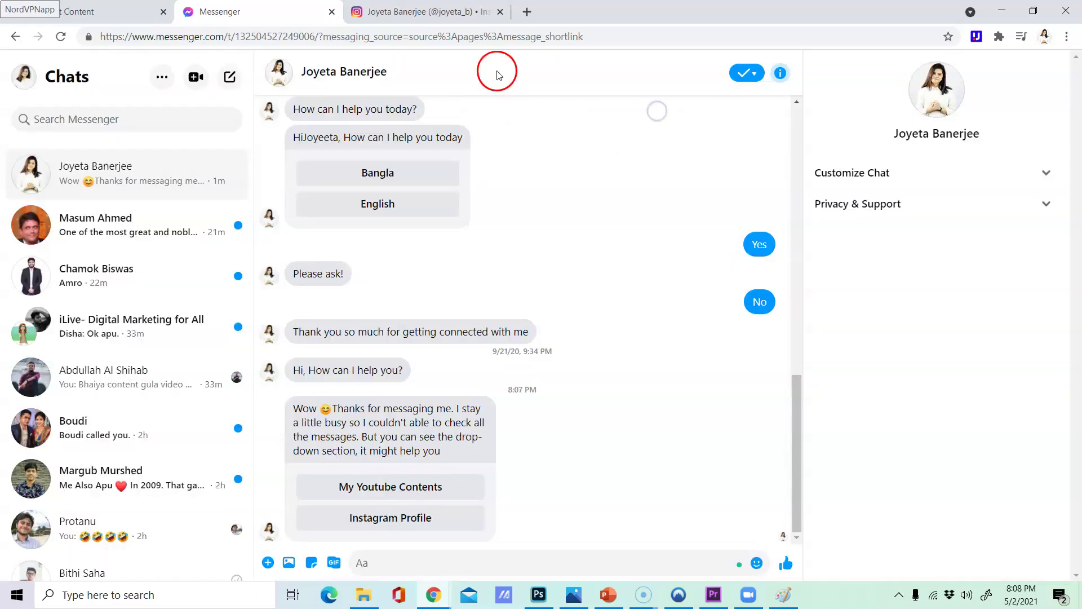
pyautogui.click(141, 12)
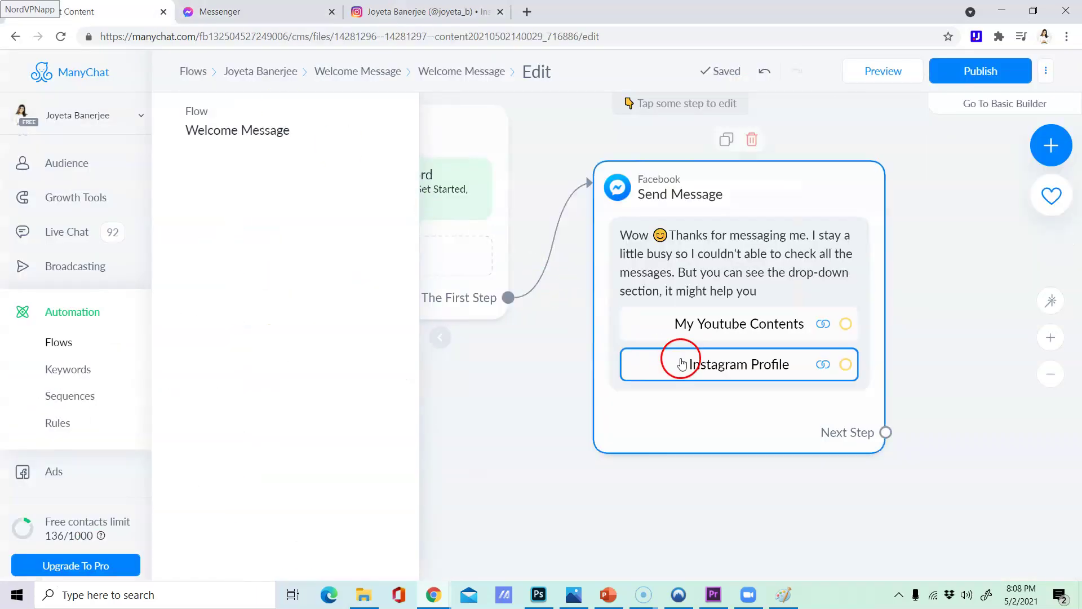
# - Set the My Youtube Contents button's webview size to Full – 100%
pyautogui.click(526, 416)
pyautogui.click(670, 329)
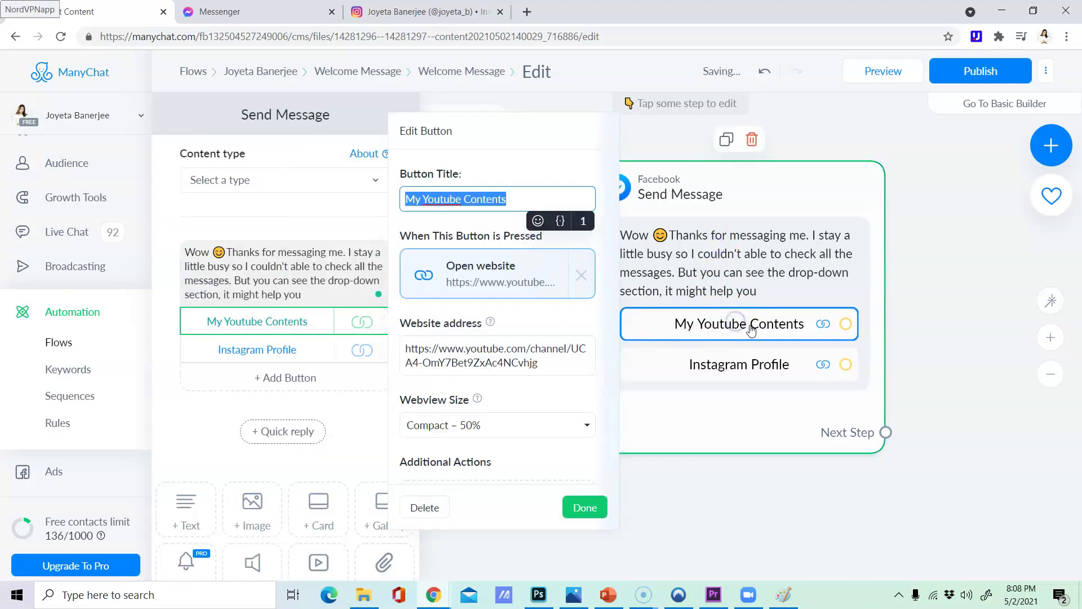
pyautogui.click(476, 431)
pyautogui.click(473, 477)
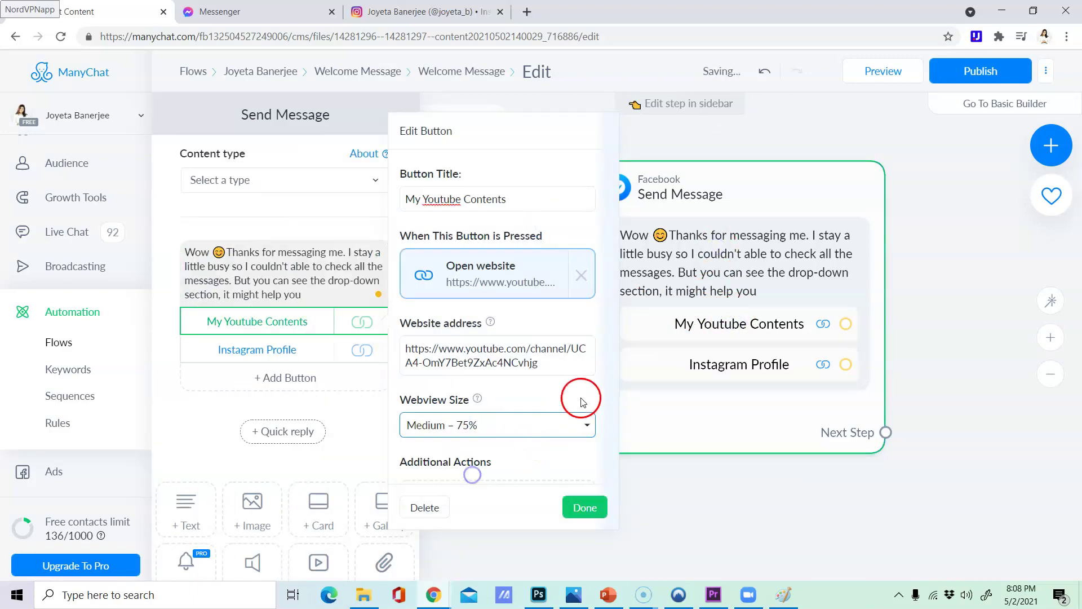
pyautogui.click(586, 426)
pyautogui.click(562, 460)
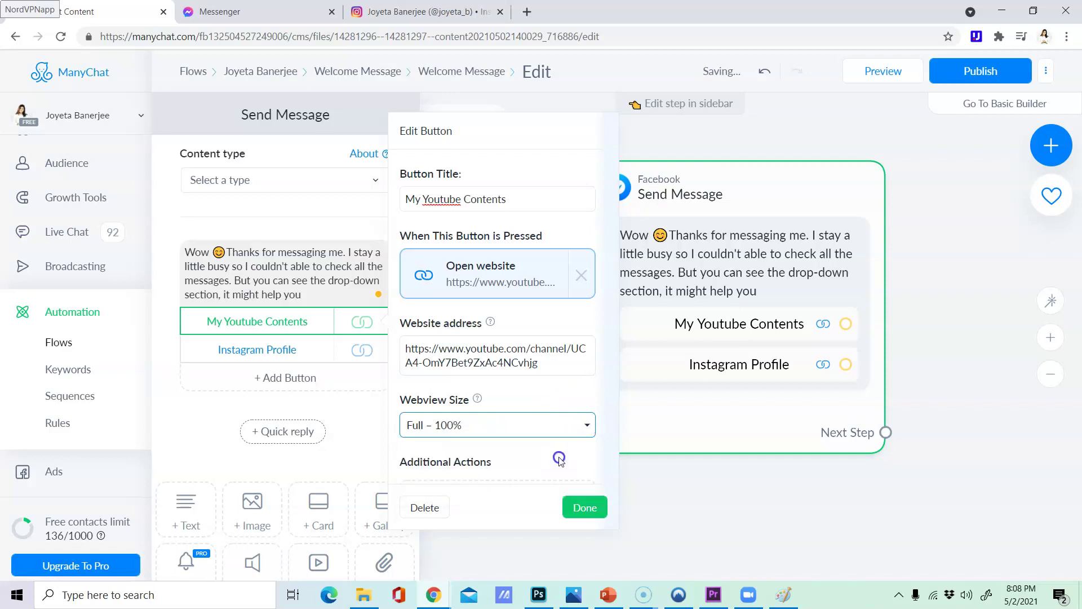
# - Set the Instagram Profile button's webview size to Full – 100% and confirm
pyautogui.click(674, 382)
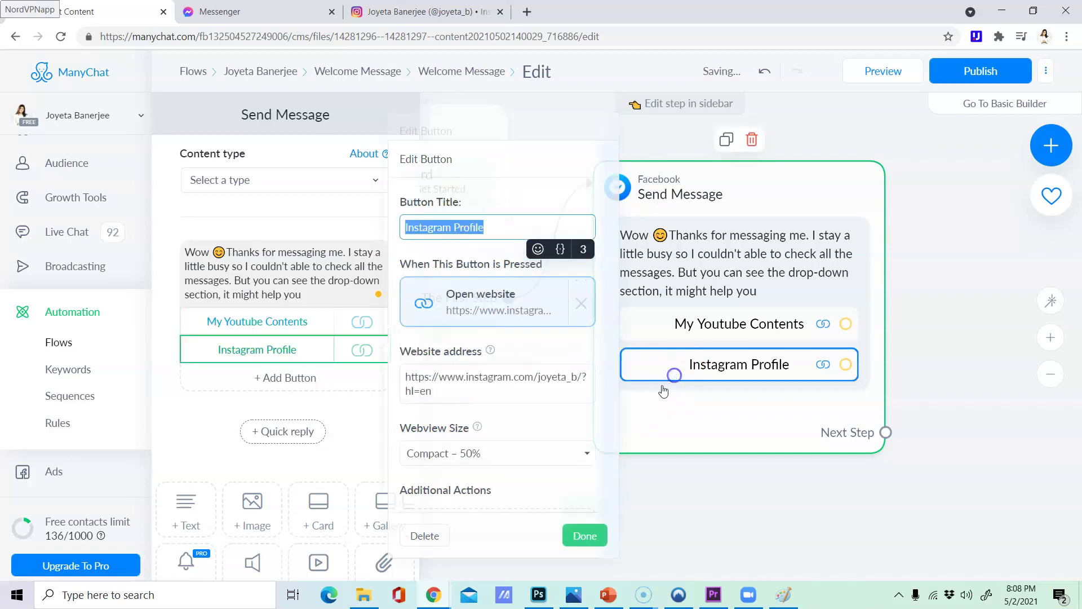
pyautogui.click(584, 450)
pyautogui.click(534, 488)
pyautogui.click(585, 535)
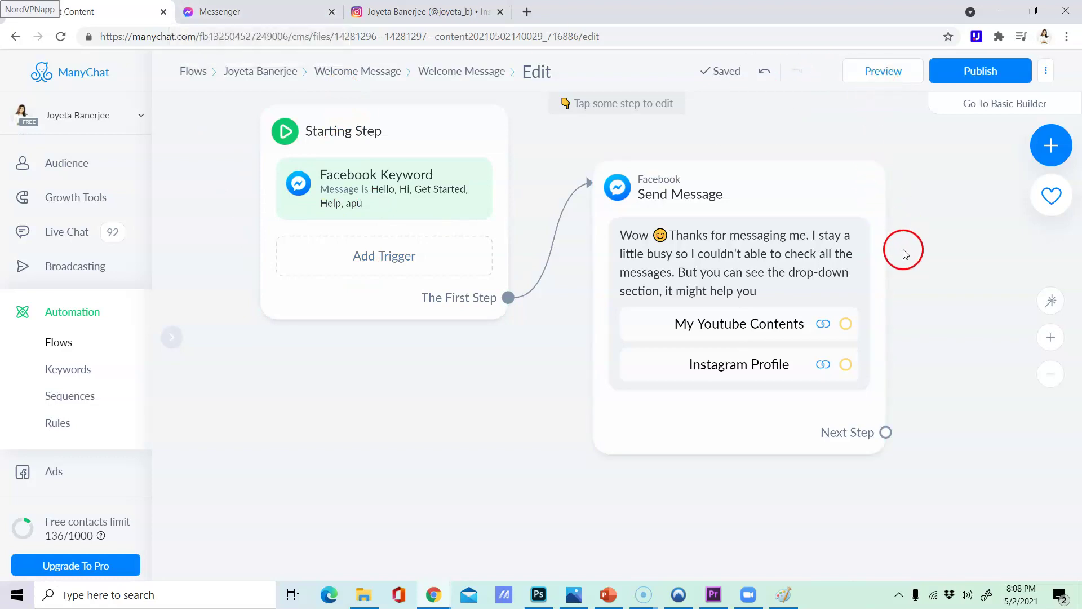
pyautogui.scroll(1, 756, 265)
pyautogui.scroll(-2, 759, 268)
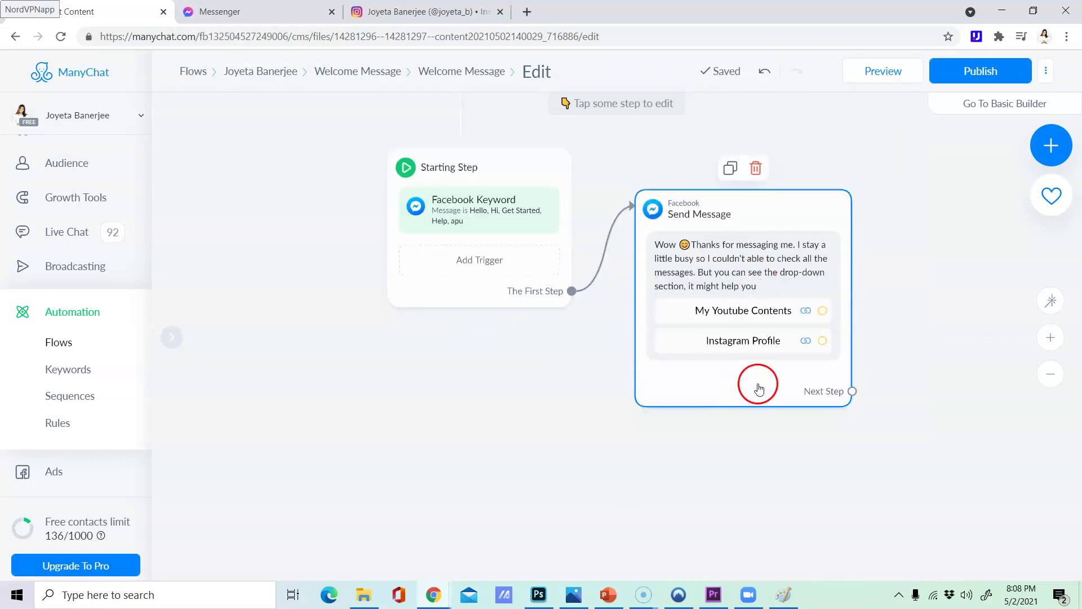
pyautogui.scroll(2, 745, 352)
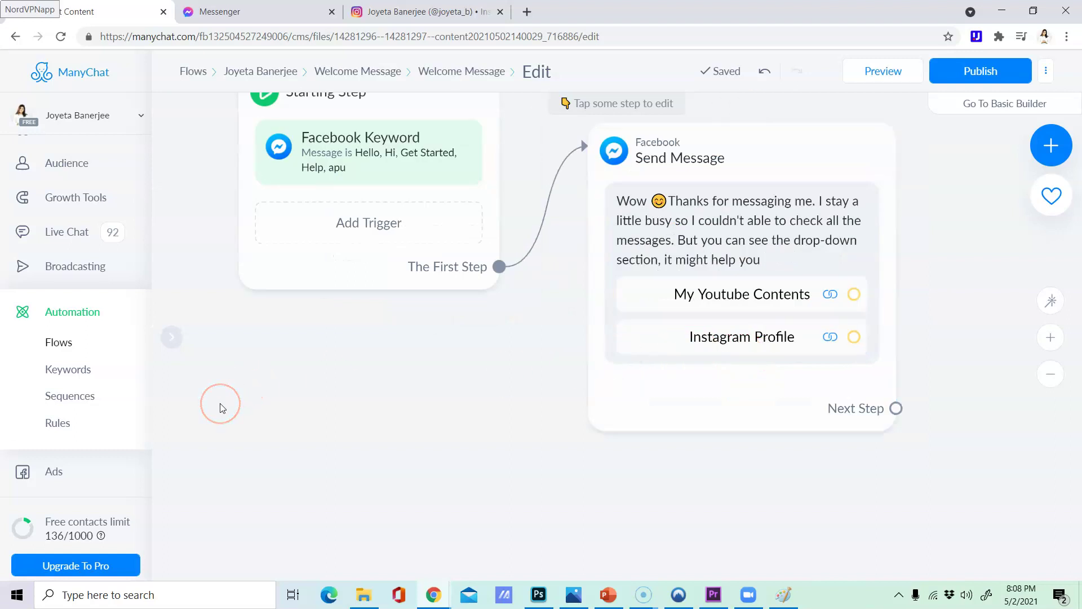
pyautogui.click(749, 370)
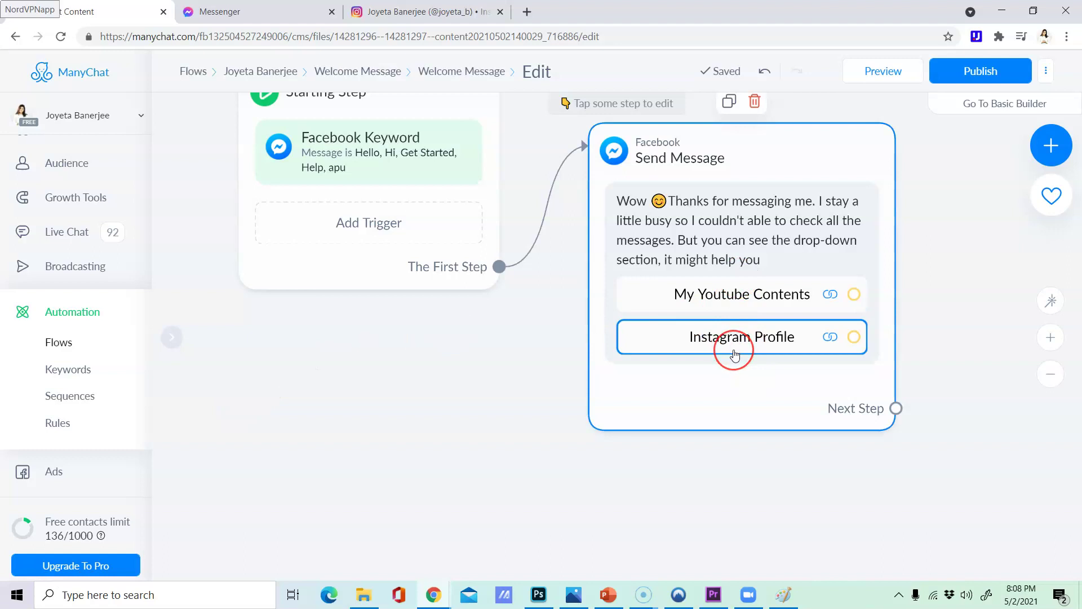
pyautogui.click(620, 388)
pyautogui.click(446, 340)
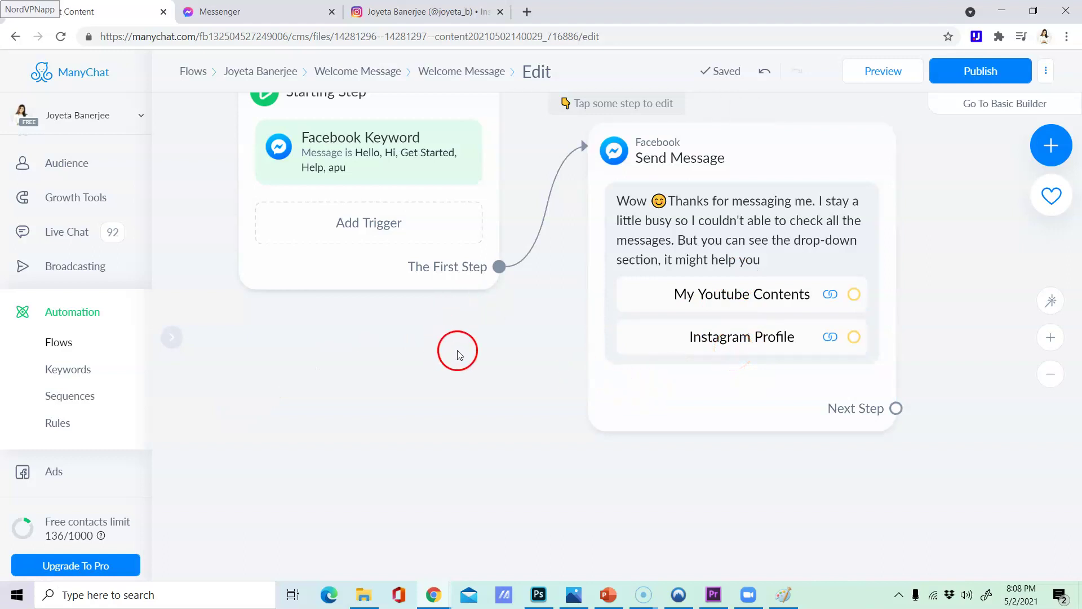
pyautogui.click(837, 408)
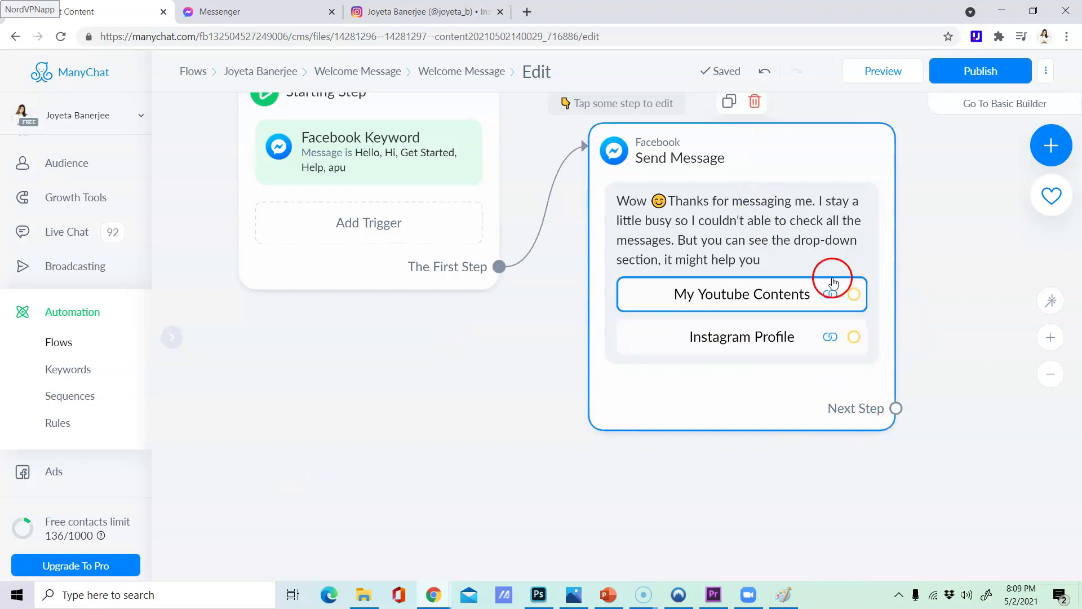
pyautogui.scroll(-4, 457, 428)
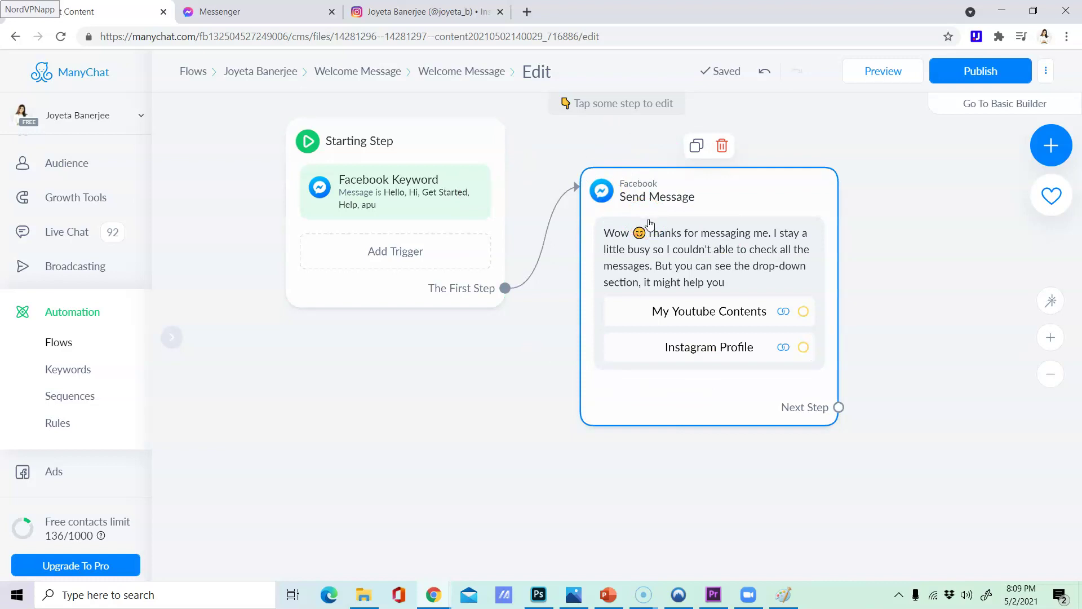
pyautogui.click(205, 483)
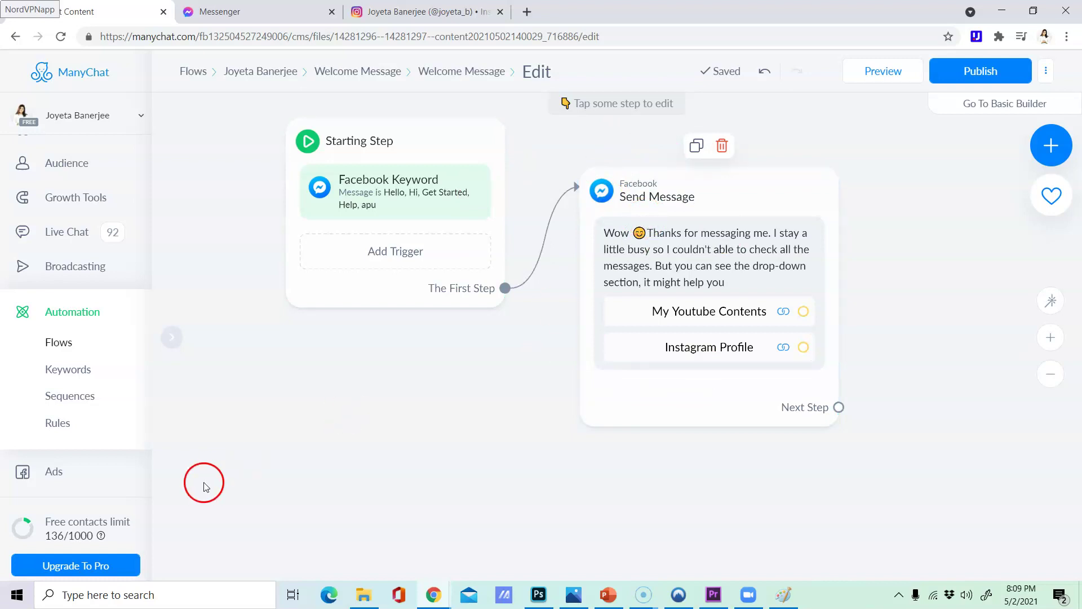